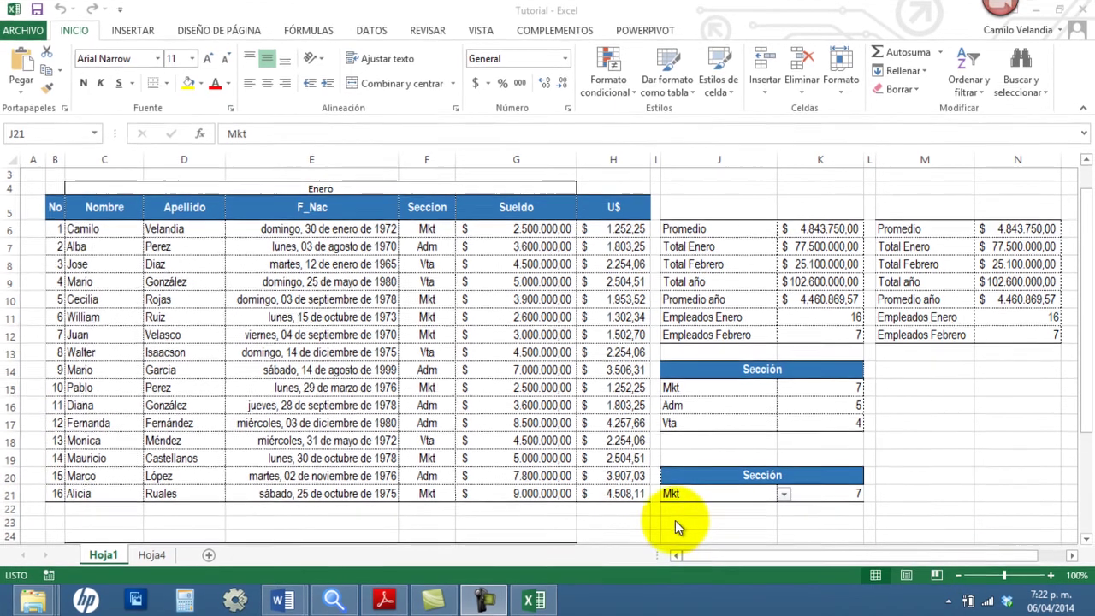
Chart employee names C5:C21 and Sueldo values G5:G21 as a column chart on a new sheet
{"action": "left_click", "coordinate": [104, 206]}
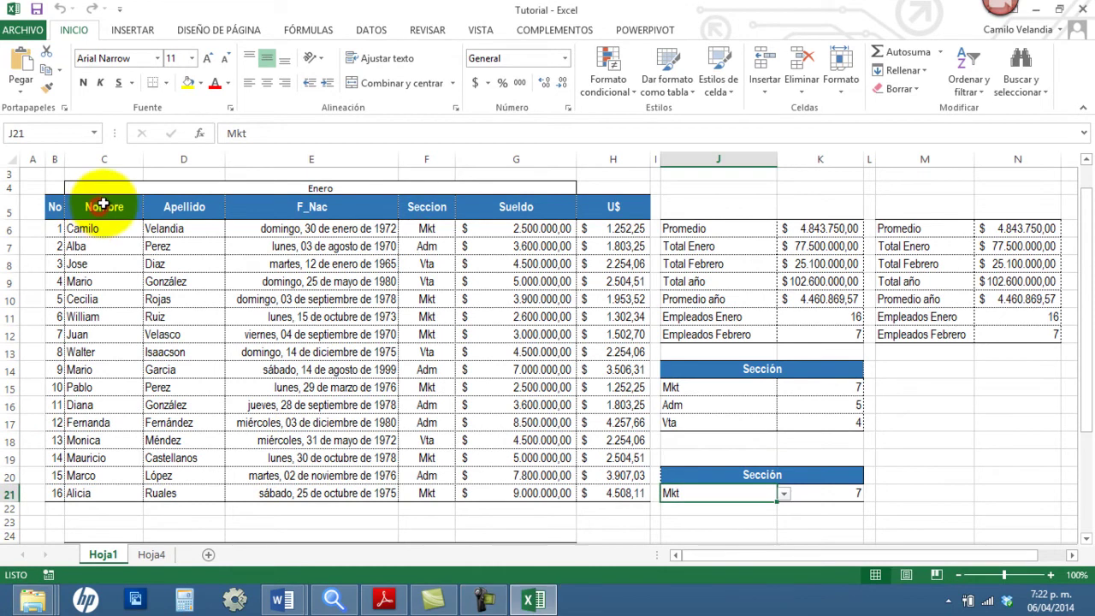
{"action": "left_click_drag", "start_coordinate": [103, 247], "coordinate": [106, 503]}
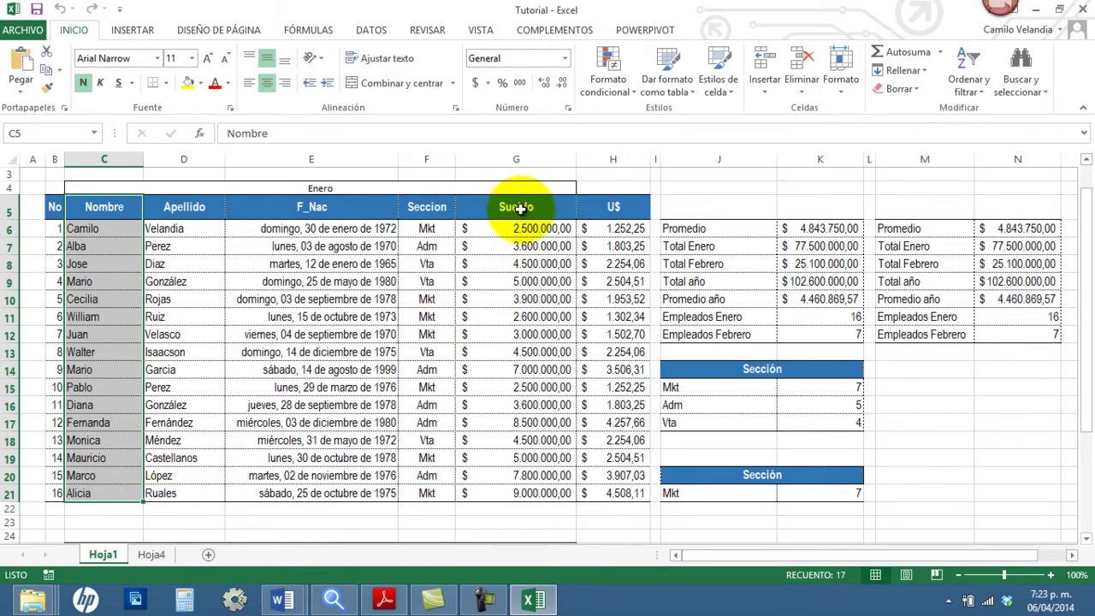
{"action": "left_click_drag", "start_coordinate": [519, 207], "coordinate": [535, 499], "text": "ctrl"}
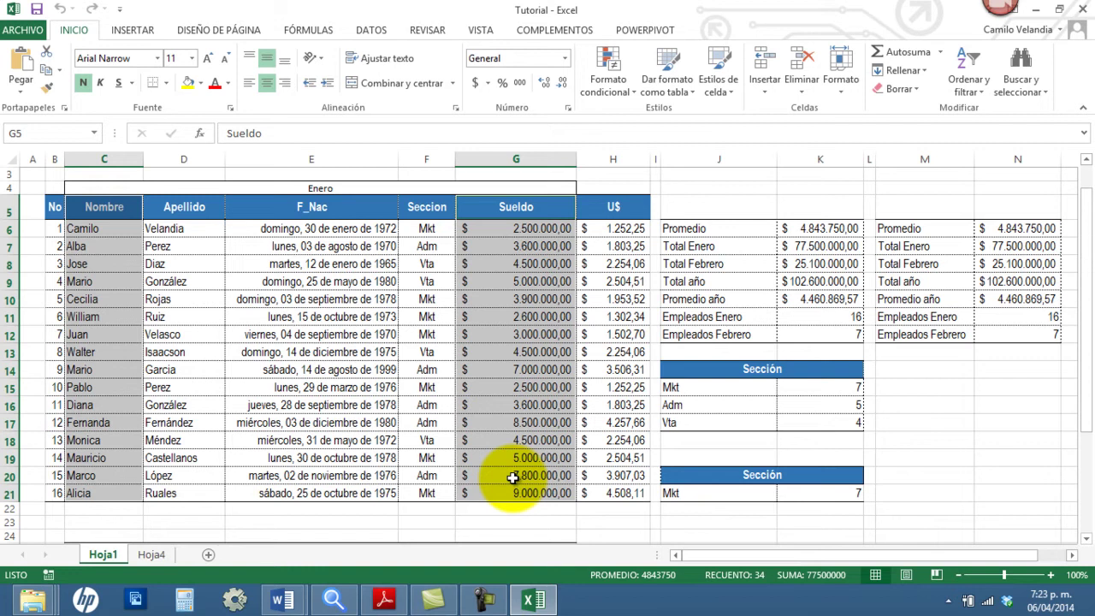
{"action": "key", "text": "F11"}
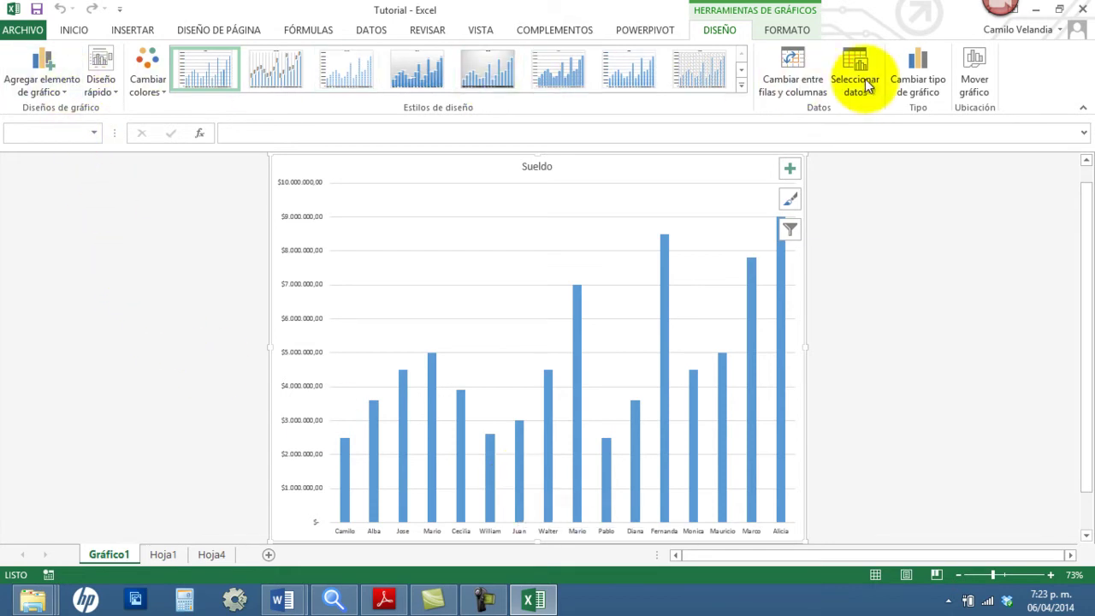
{"action": "left_click", "coordinate": [60, 91]}
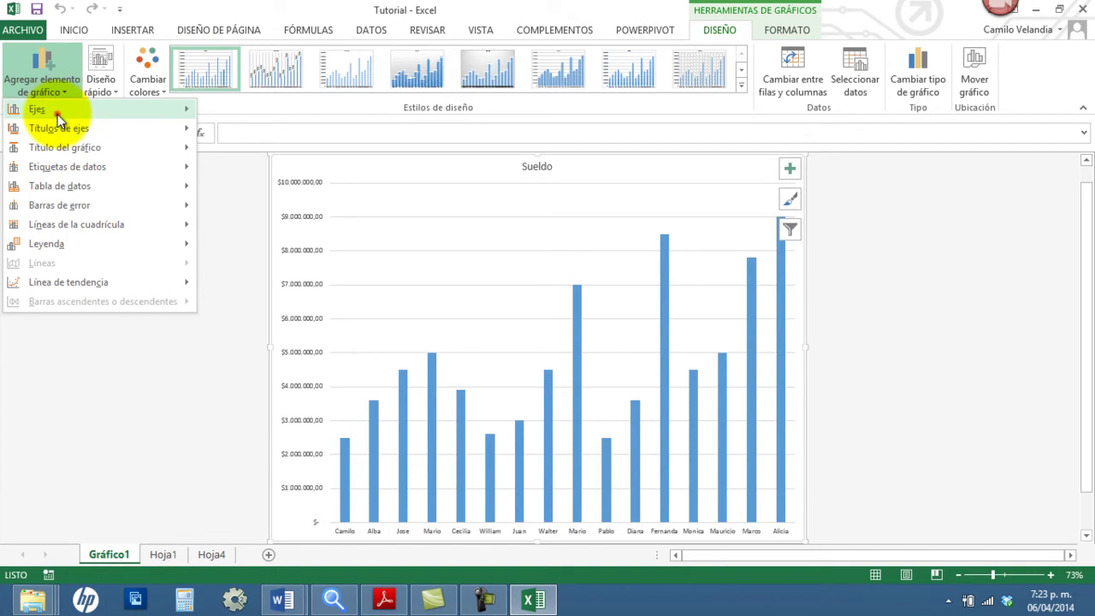
{"action": "left_click", "coordinate": [57, 112]}
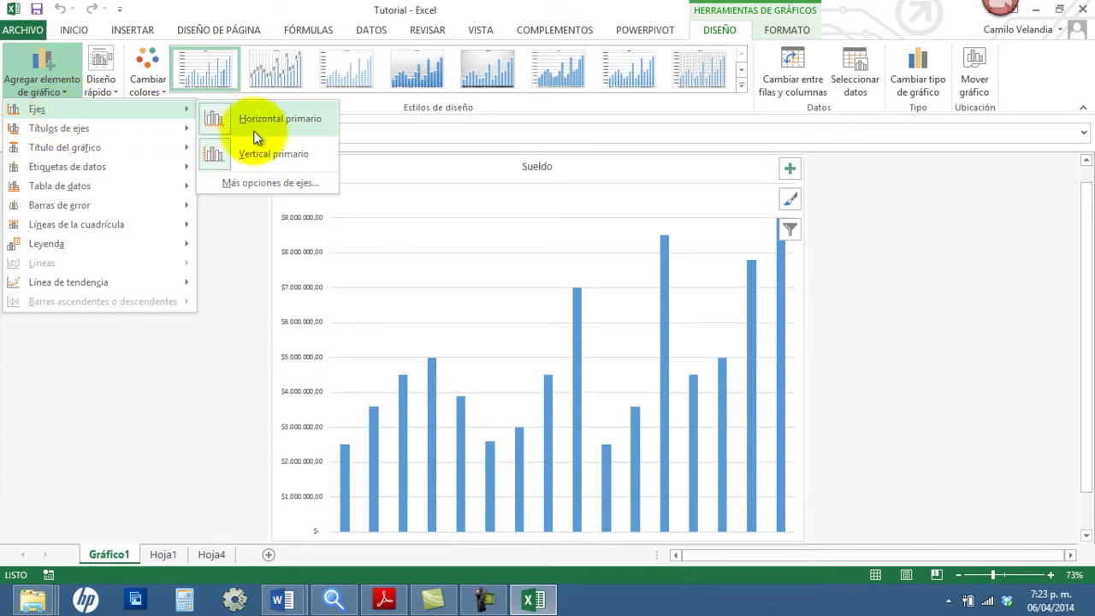
{"action": "left_click", "coordinate": [251, 122]}
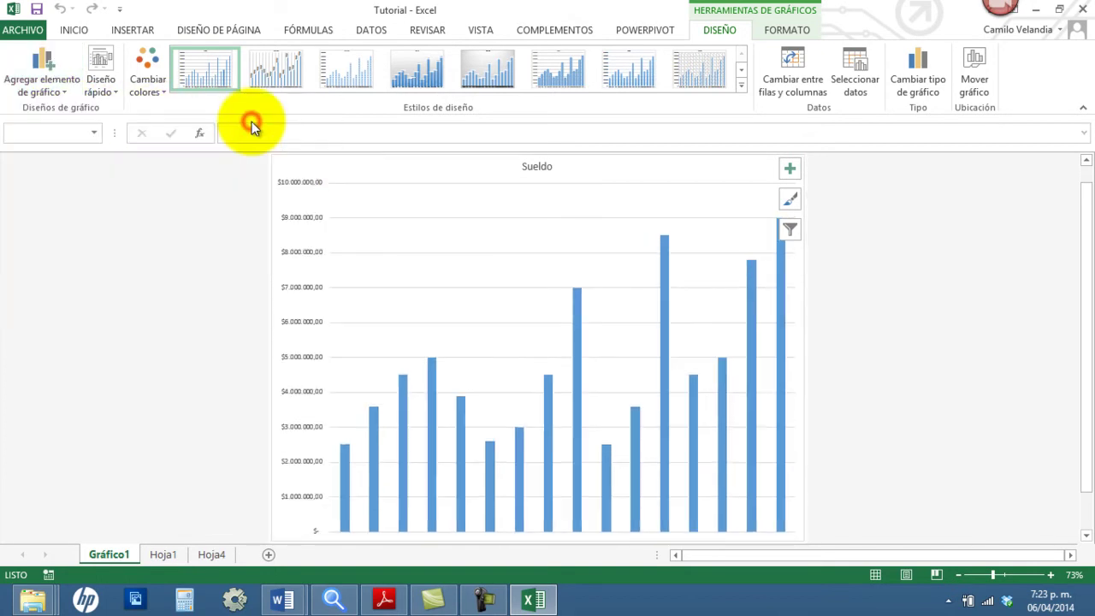
{"action": "left_click", "coordinate": [53, 77]}
{"action": "left_click", "coordinate": [69, 109]}
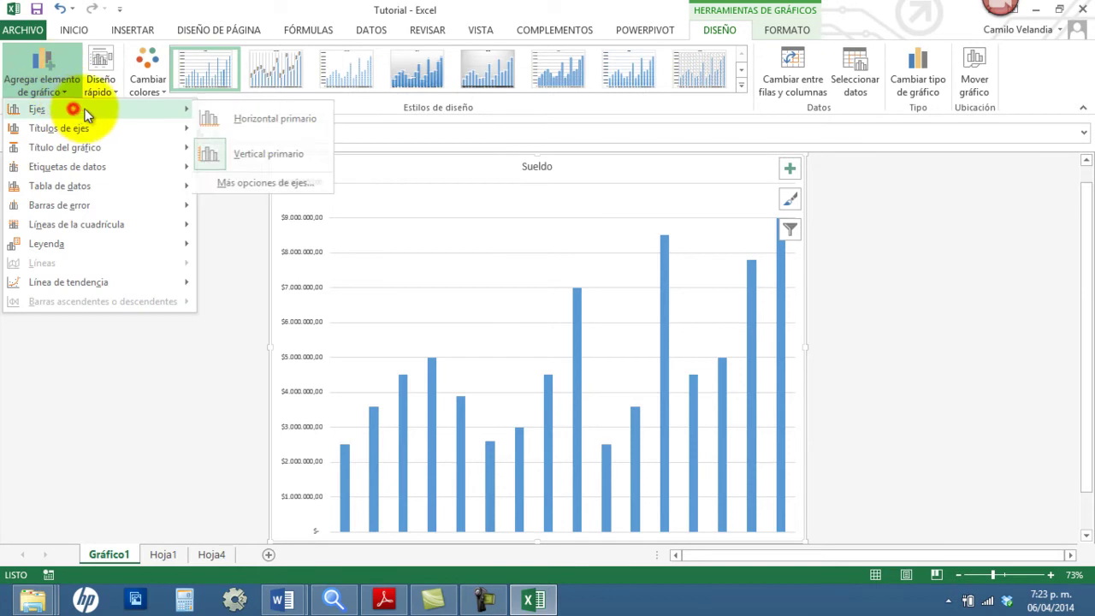
{"action": "left_click", "coordinate": [234, 122]}
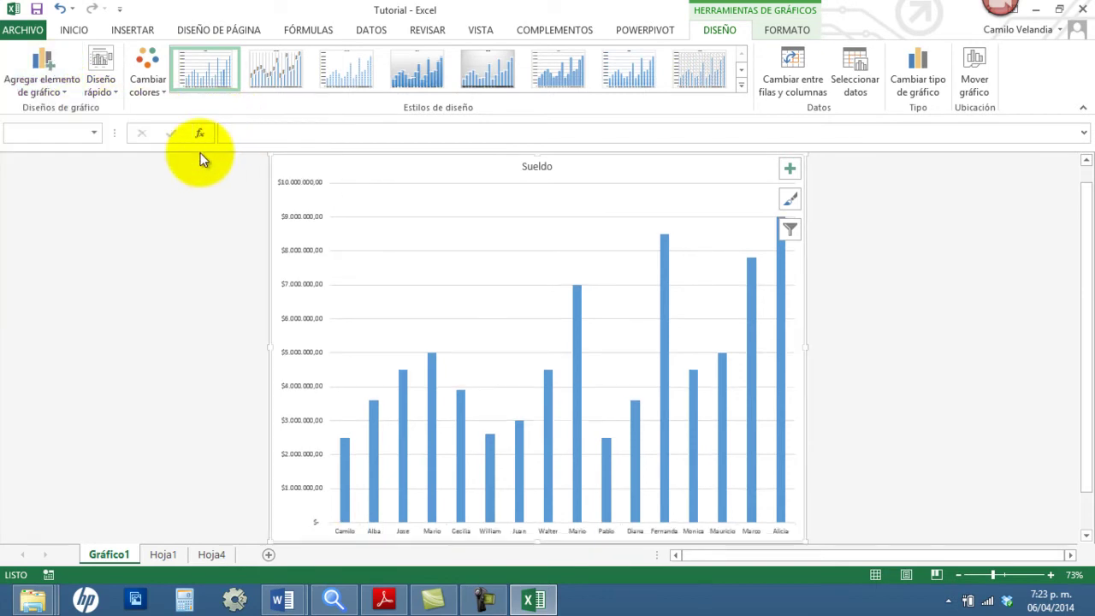
{"action": "left_click", "coordinate": [40, 75]}
{"action": "mouse_move", "coordinate": [65, 147]}
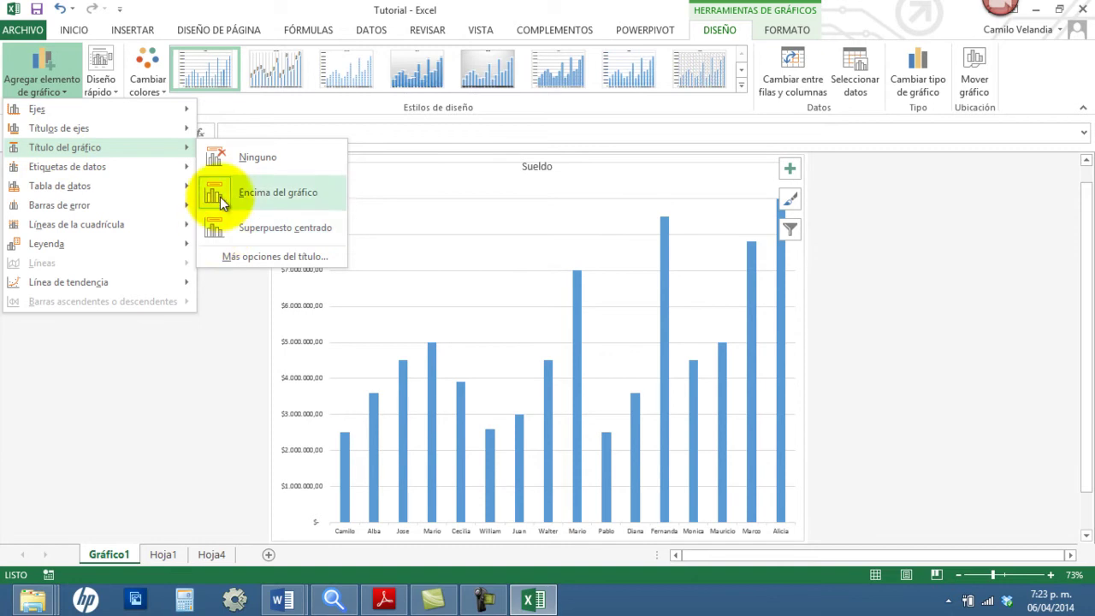
{"action": "left_click", "coordinate": [227, 160]}
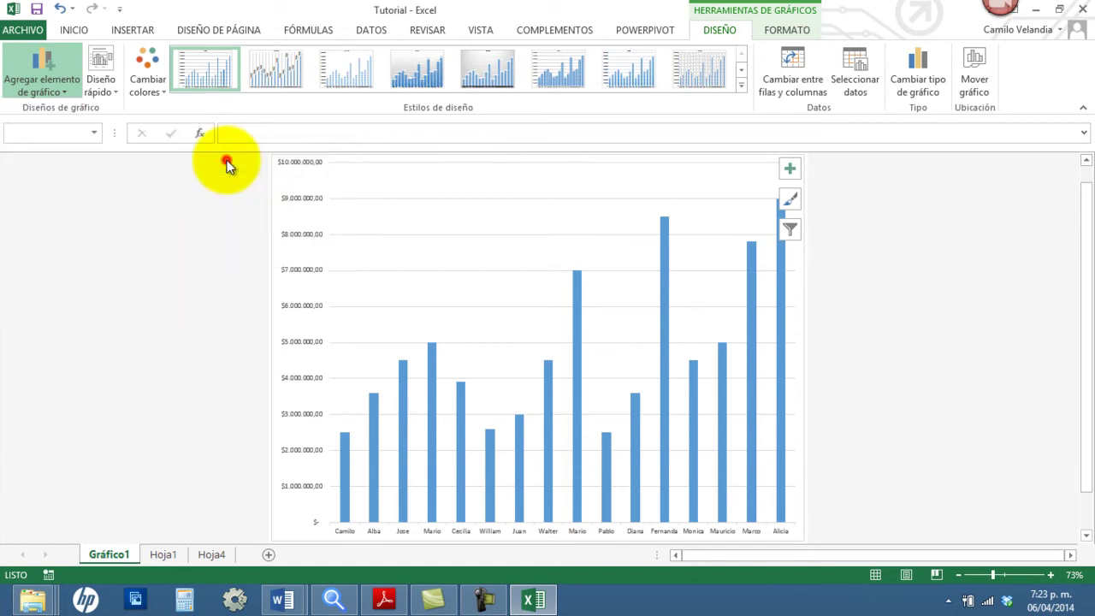
{"action": "left_click", "coordinate": [47, 73]}
{"action": "mouse_move", "coordinate": [65, 147]}
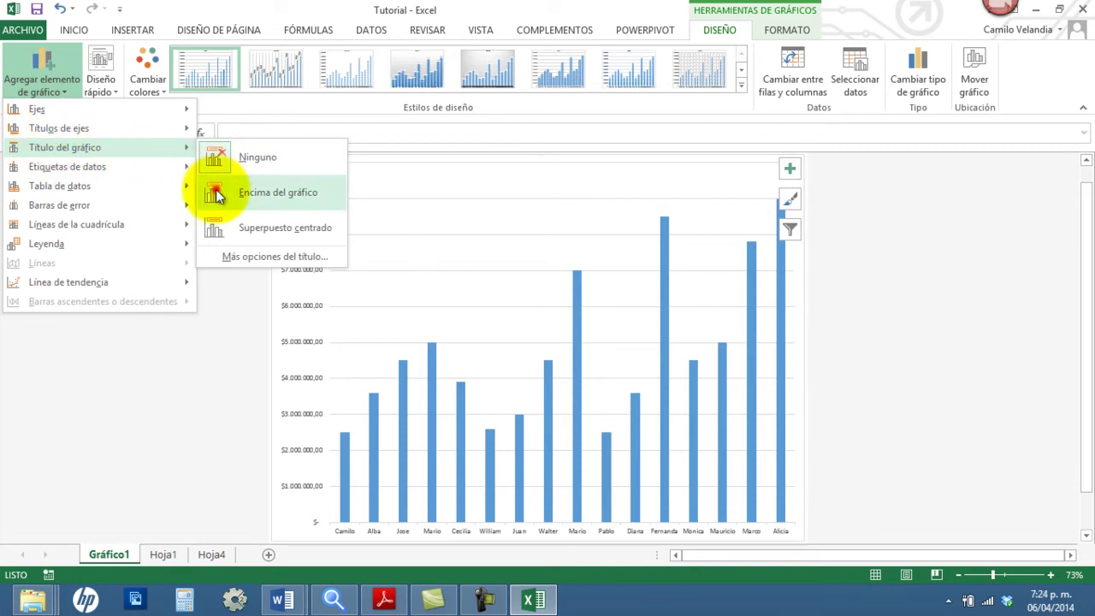
{"action": "left_click", "coordinate": [216, 191]}
{"action": "left_click", "coordinate": [53, 84]}
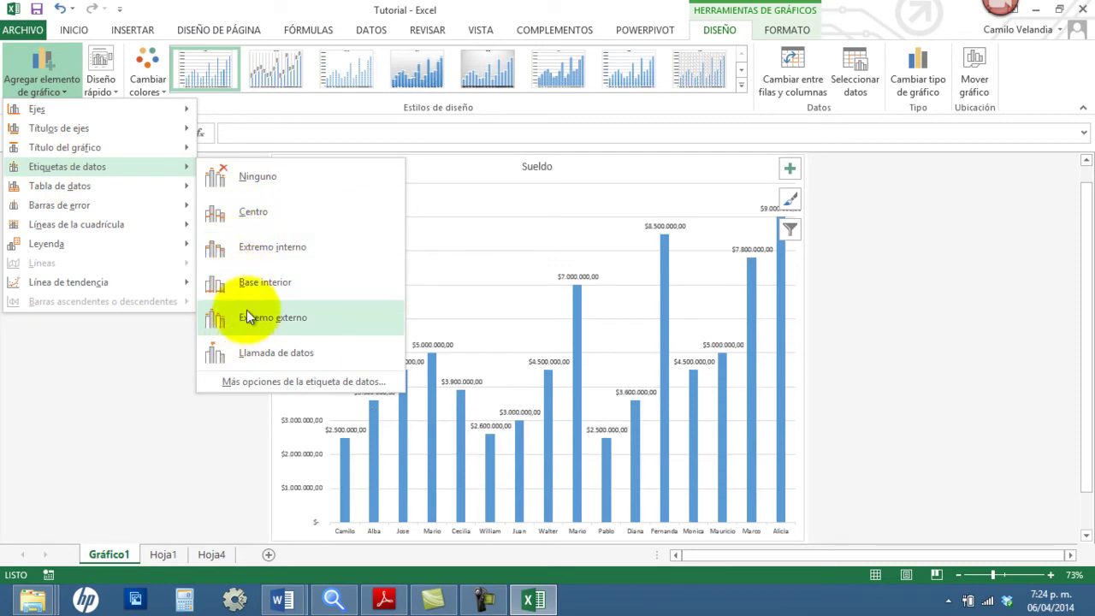
Add a data table with legend keys beneath the Sueldo column chart
{"action": "left_click", "coordinate": [39, 73]}
{"action": "left_click", "coordinate": [48, 82]}
{"action": "mouse_move", "coordinate": [47, 244]}
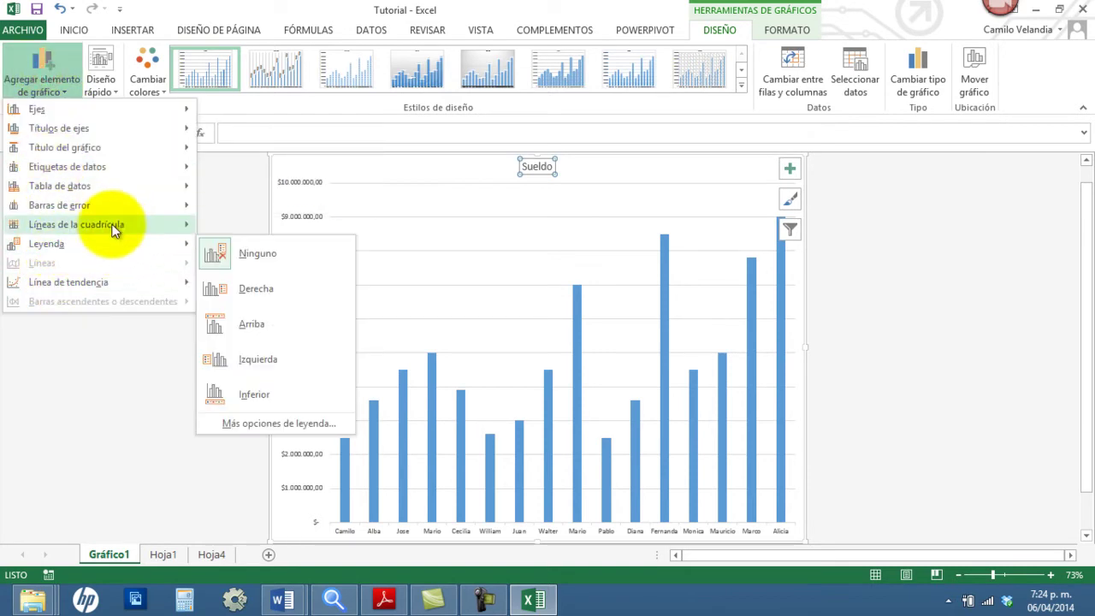
{"action": "mouse_move", "coordinate": [60, 185]}
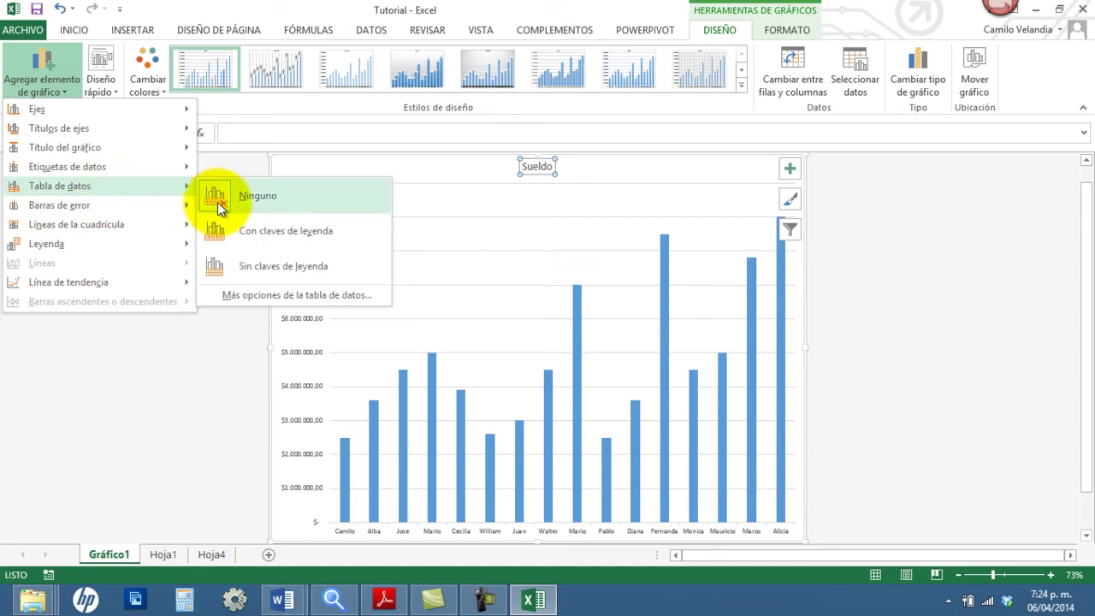
{"action": "left_click", "coordinate": [236, 243]}
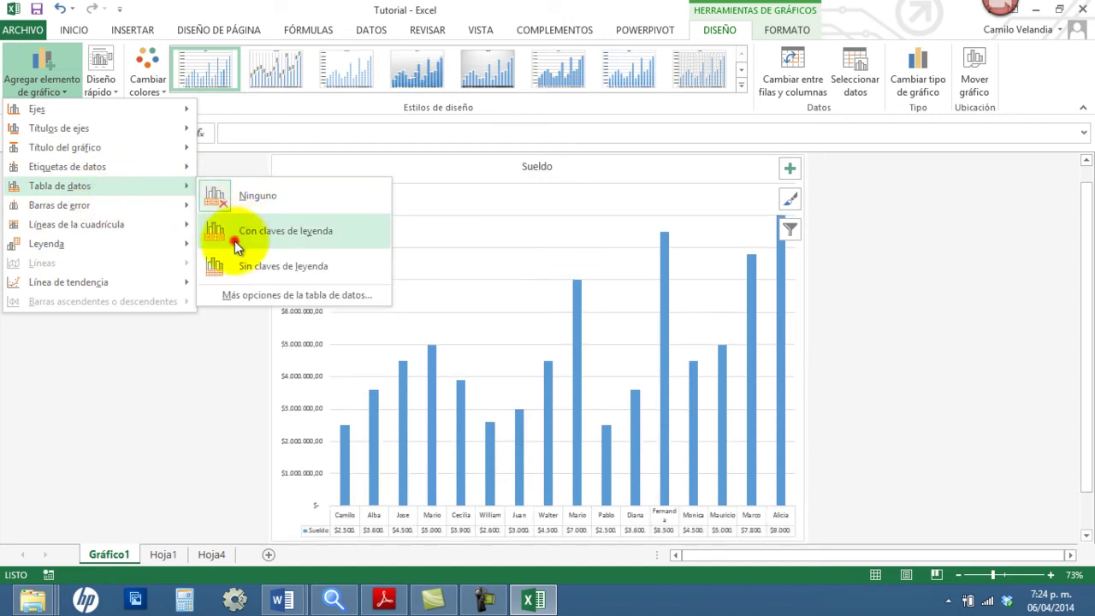
{"action": "left_click", "coordinate": [333, 529]}
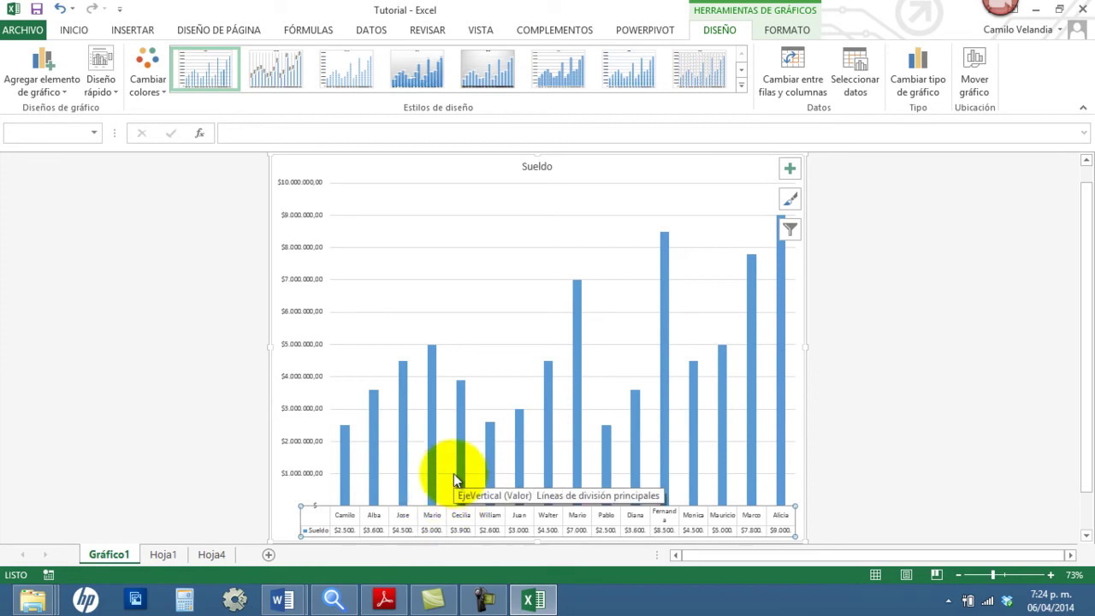
{"action": "left_click", "coordinate": [99, 68]}
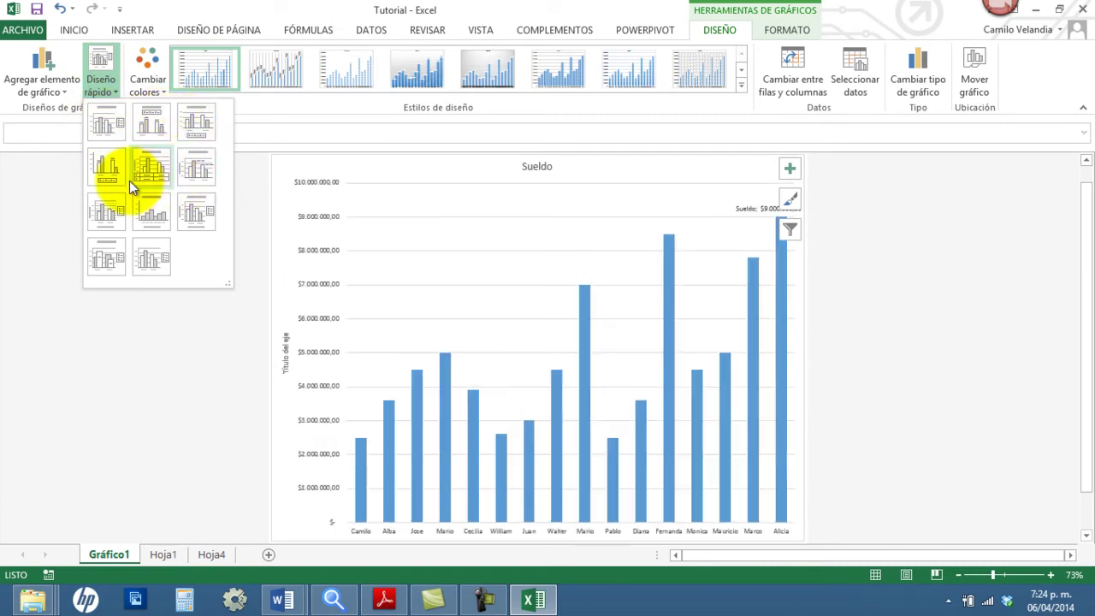
Apply a quick layout with data labels, then the chart style with vertical value labels
{"action": "left_click", "coordinate": [115, 182]}
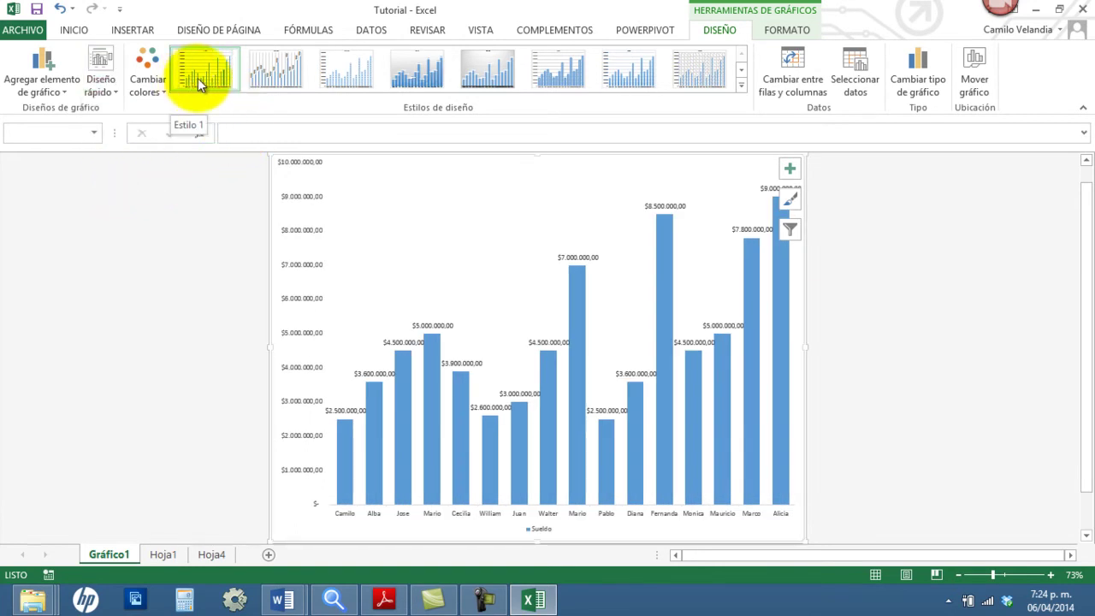
{"action": "left_click", "coordinate": [100, 83]}
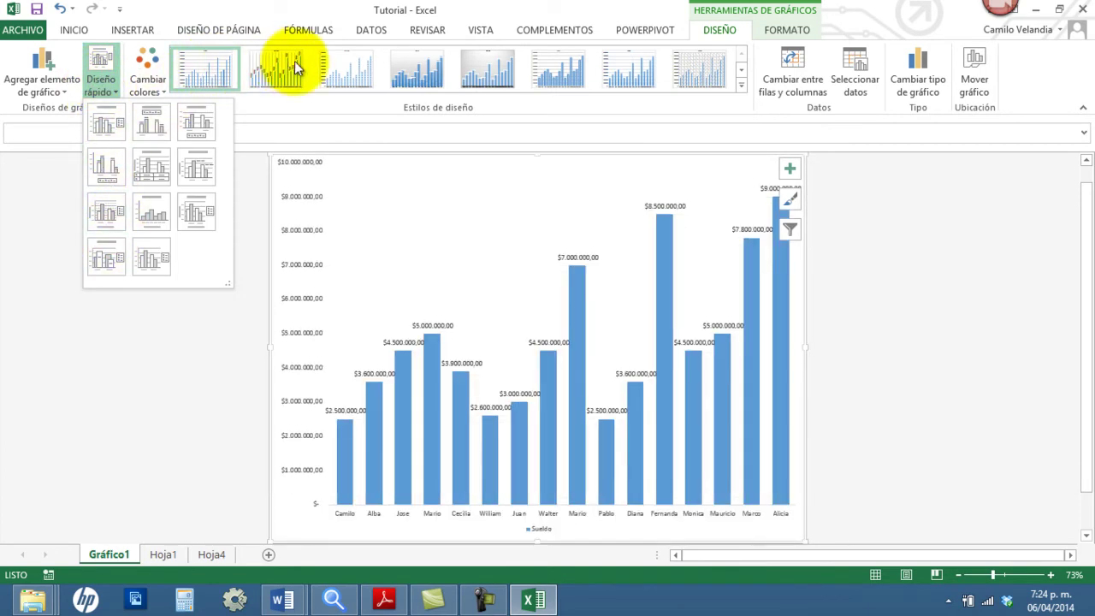
{"action": "left_click", "coordinate": [412, 66]}
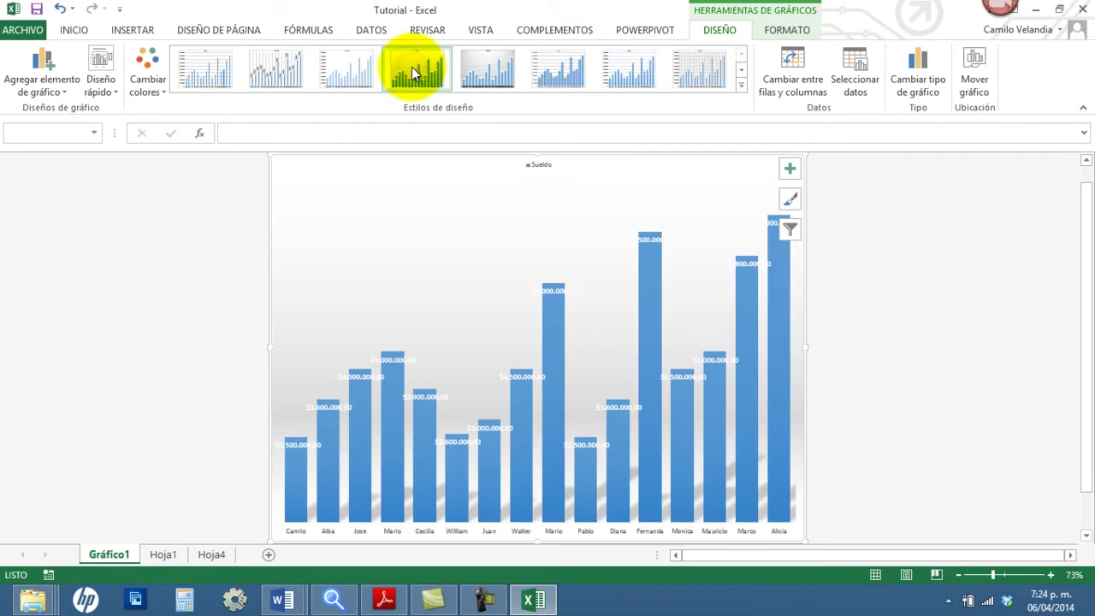
{"action": "left_click", "coordinate": [489, 75]}
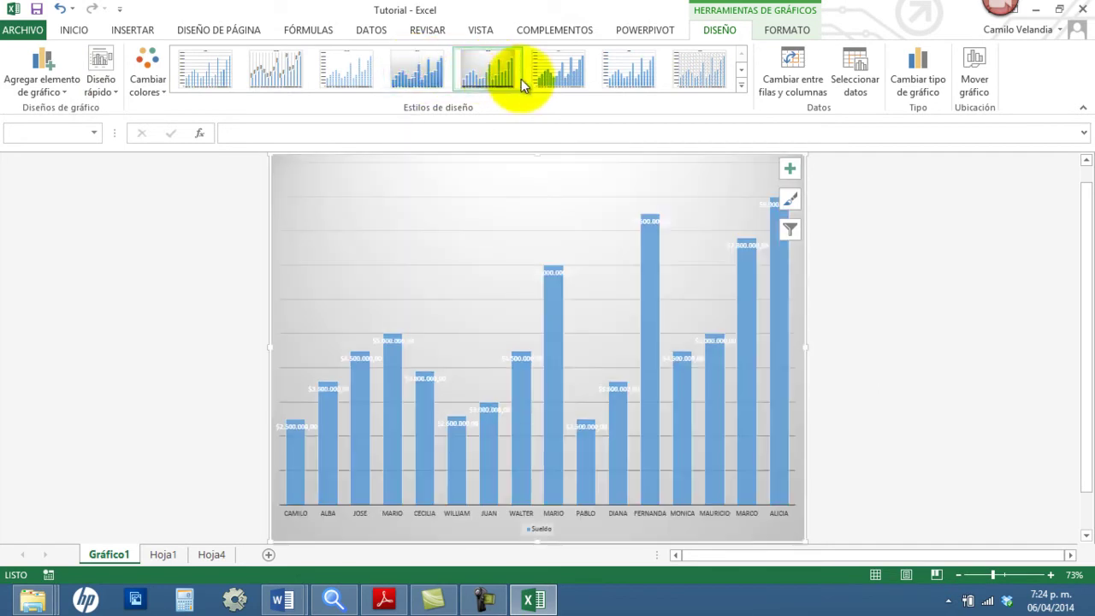
{"action": "left_click", "coordinate": [272, 79]}
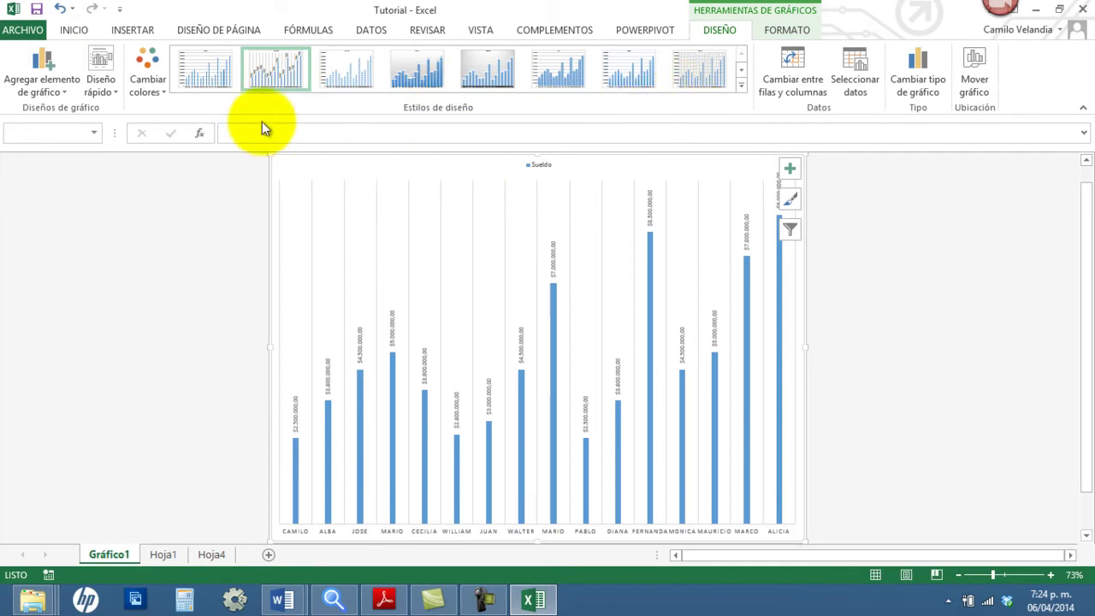
{"action": "left_click", "coordinate": [139, 91]}
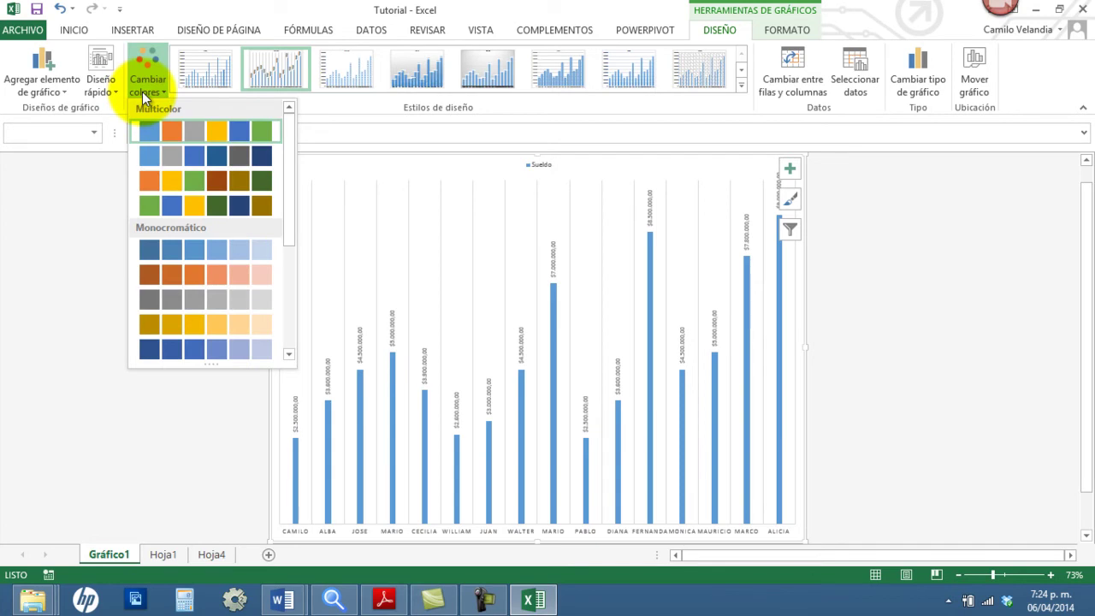
Recolour the salary bars and legend marker orange with a Multicolor palette
{"action": "left_click", "coordinate": [154, 158]}
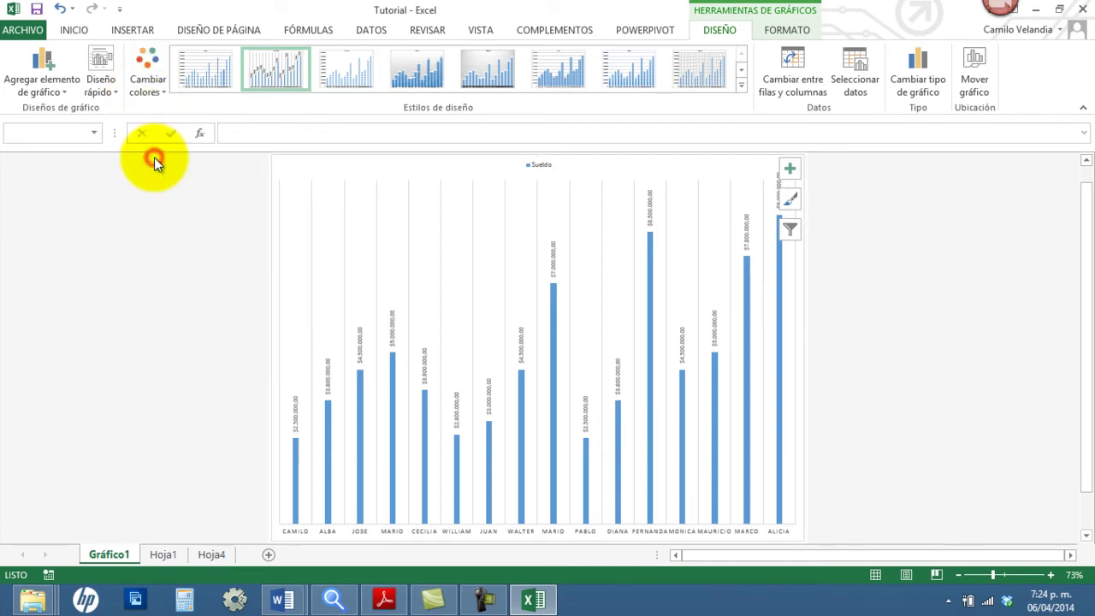
{"action": "left_click", "coordinate": [152, 79]}
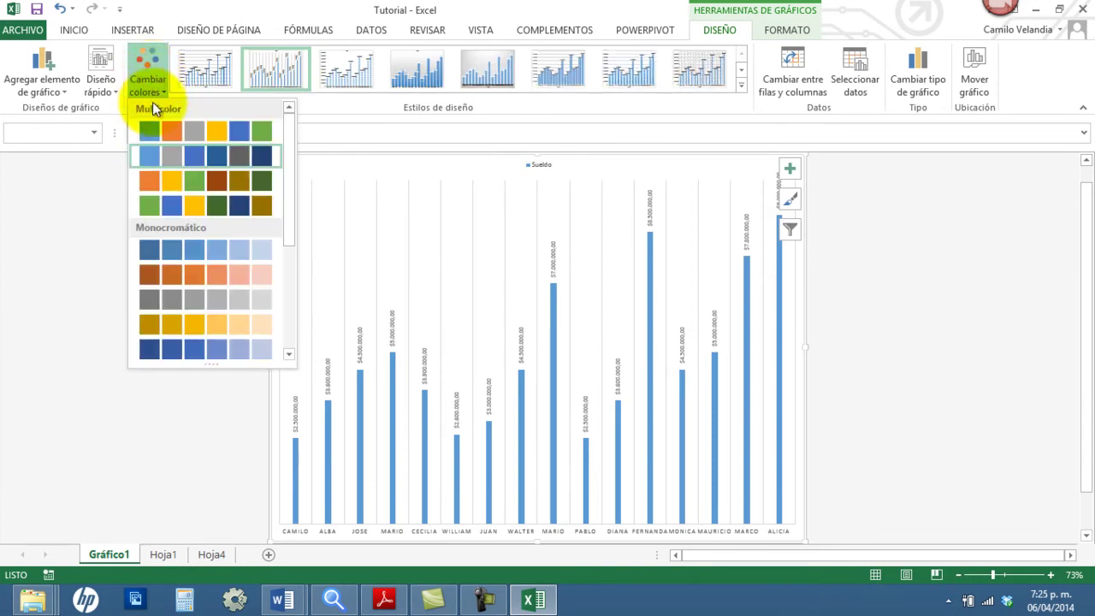
{"action": "left_click", "coordinate": [154, 181]}
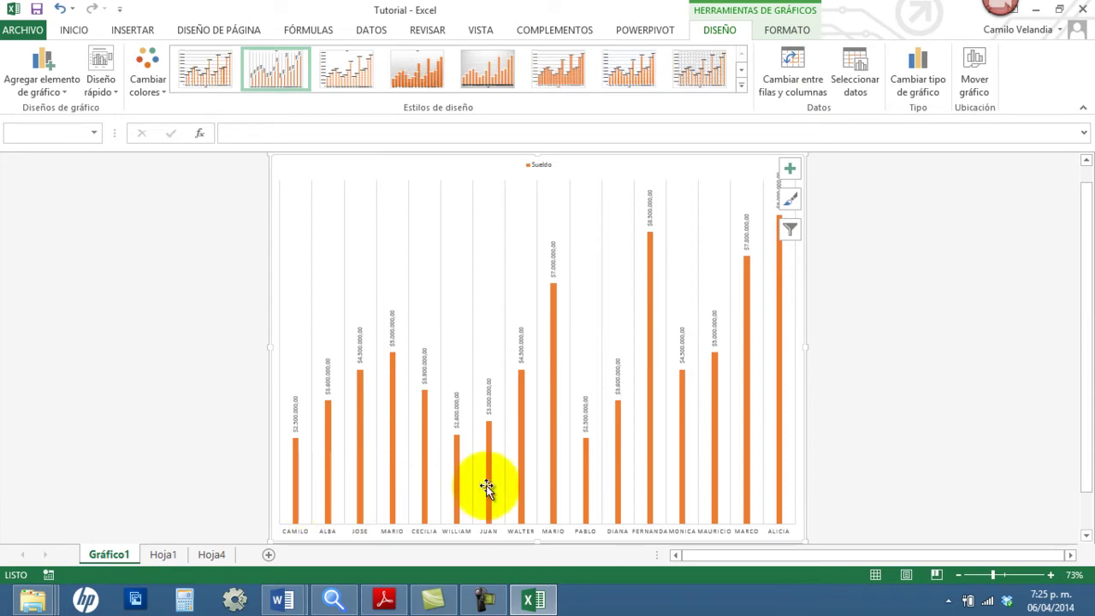
{"action": "mouse_move", "coordinate": [779, 368]}
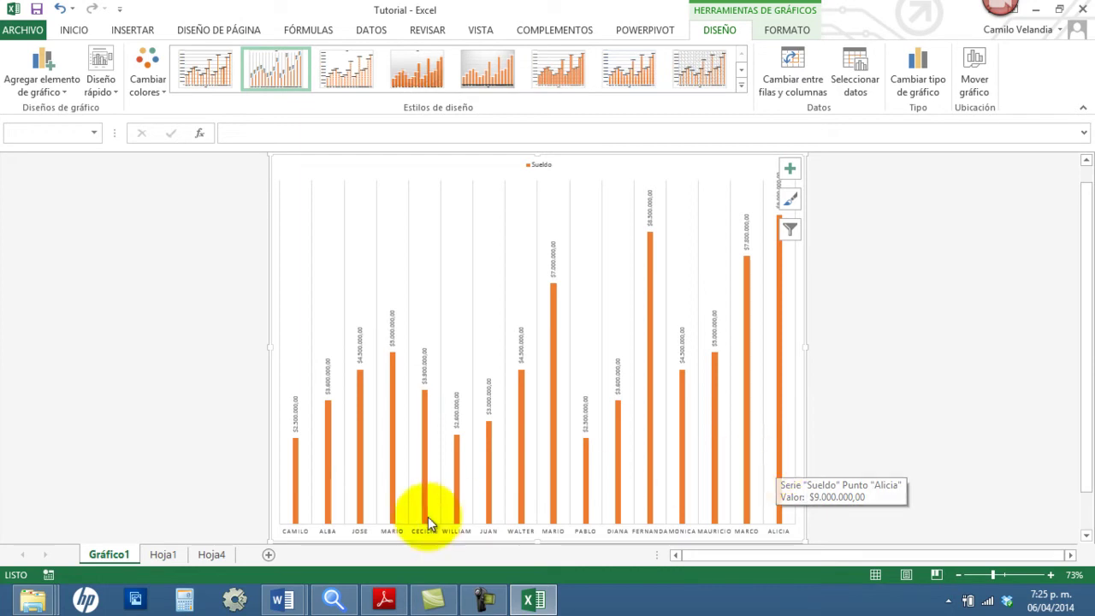
{"action": "left_click", "coordinate": [287, 534]}
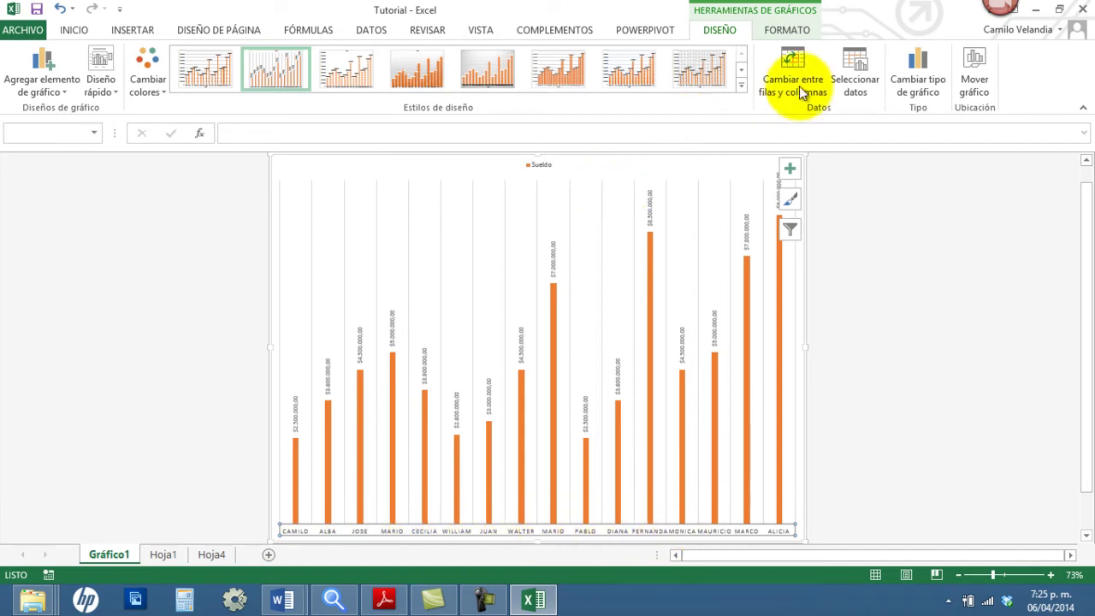
{"action": "left_click", "coordinate": [802, 60]}
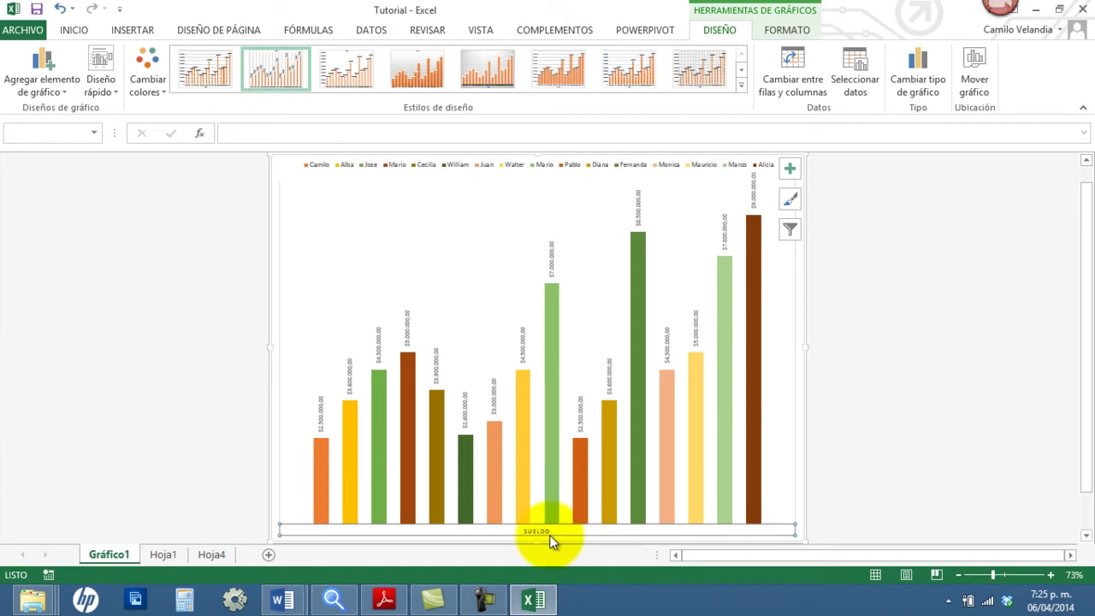
{"action": "left_click", "coordinate": [330, 482]}
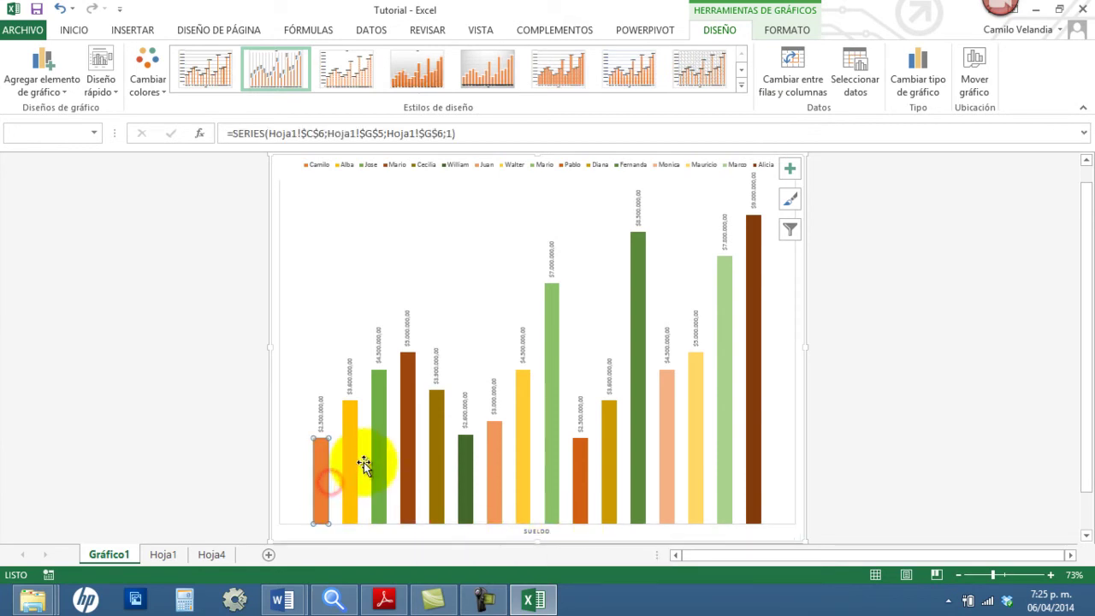
{"action": "left_click", "coordinate": [383, 452]}
{"action": "left_click", "coordinate": [409, 449]}
{"action": "left_click", "coordinate": [433, 449]}
{"action": "left_click", "coordinate": [466, 453]}
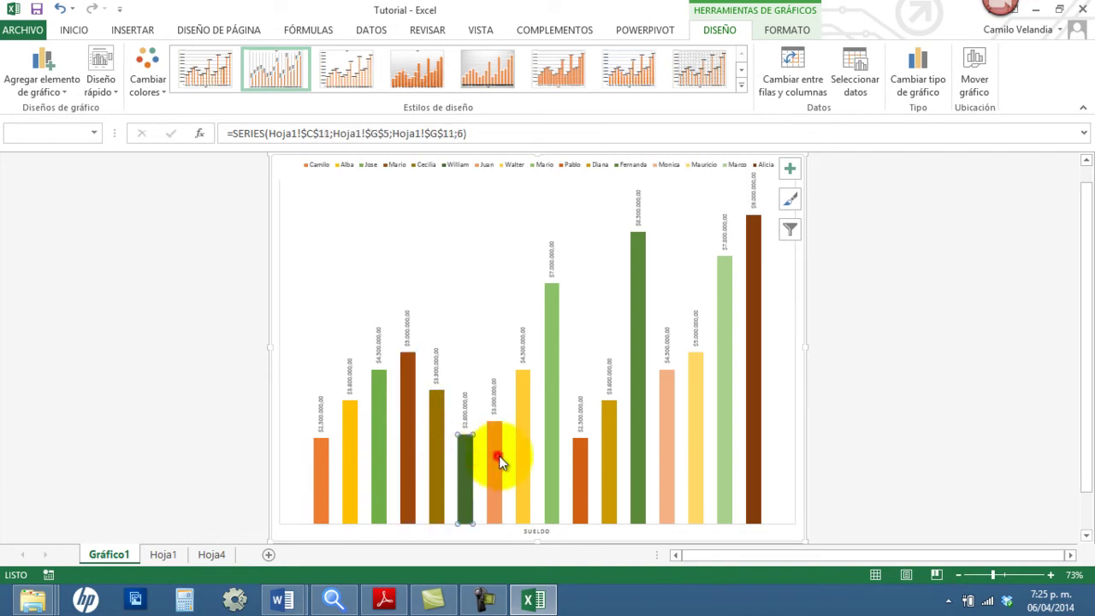
{"action": "left_click", "coordinate": [499, 455]}
{"action": "left_click", "coordinate": [524, 451]}
{"action": "left_click", "coordinate": [550, 452]}
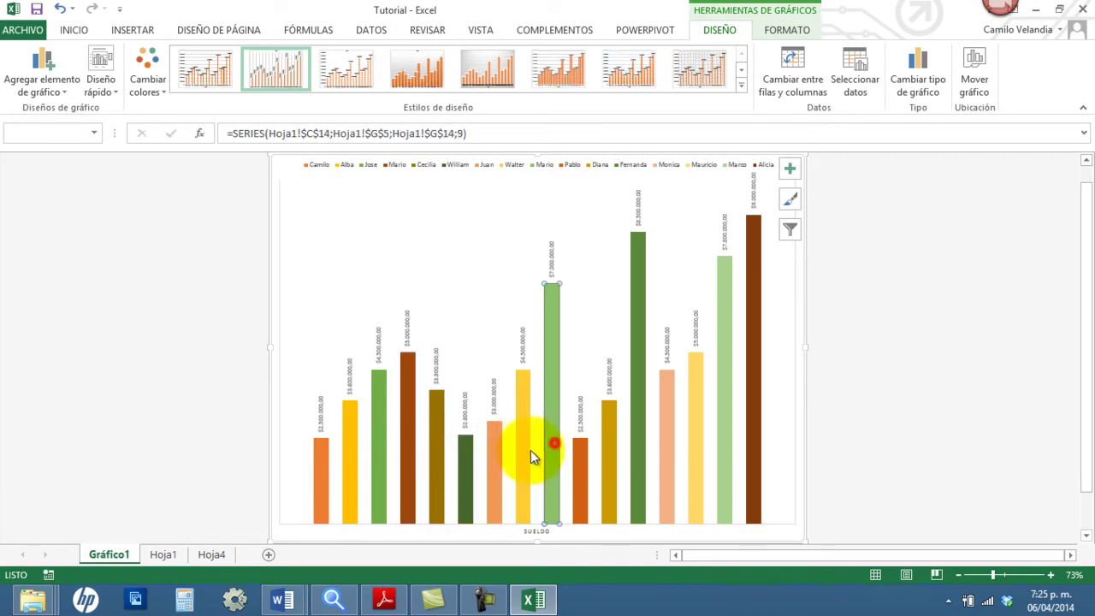
{"action": "left_click", "coordinate": [323, 479]}
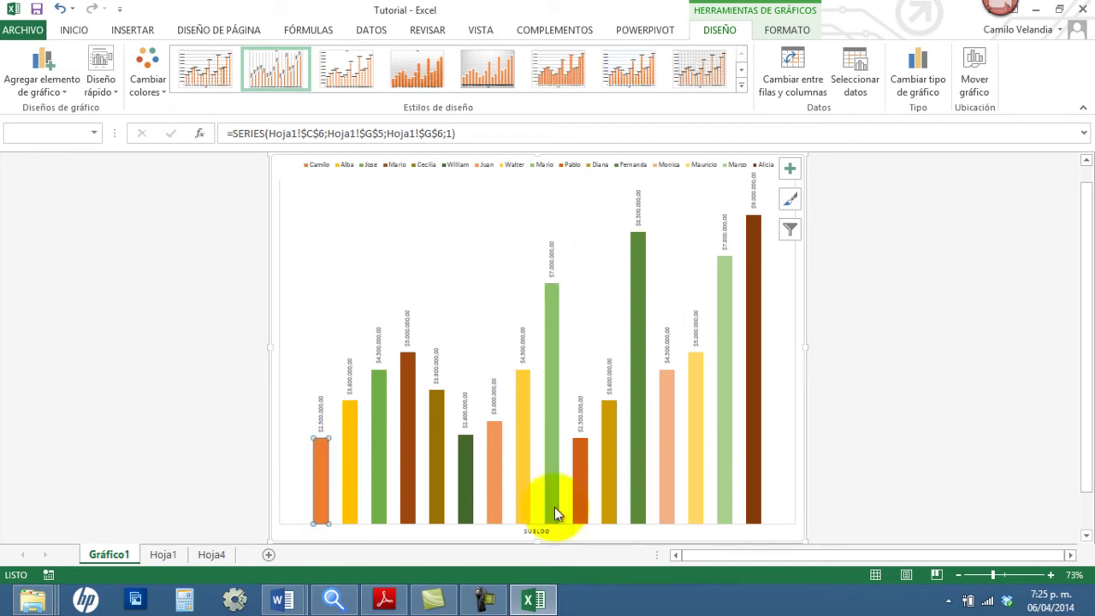
{"action": "left_click", "coordinate": [538, 530]}
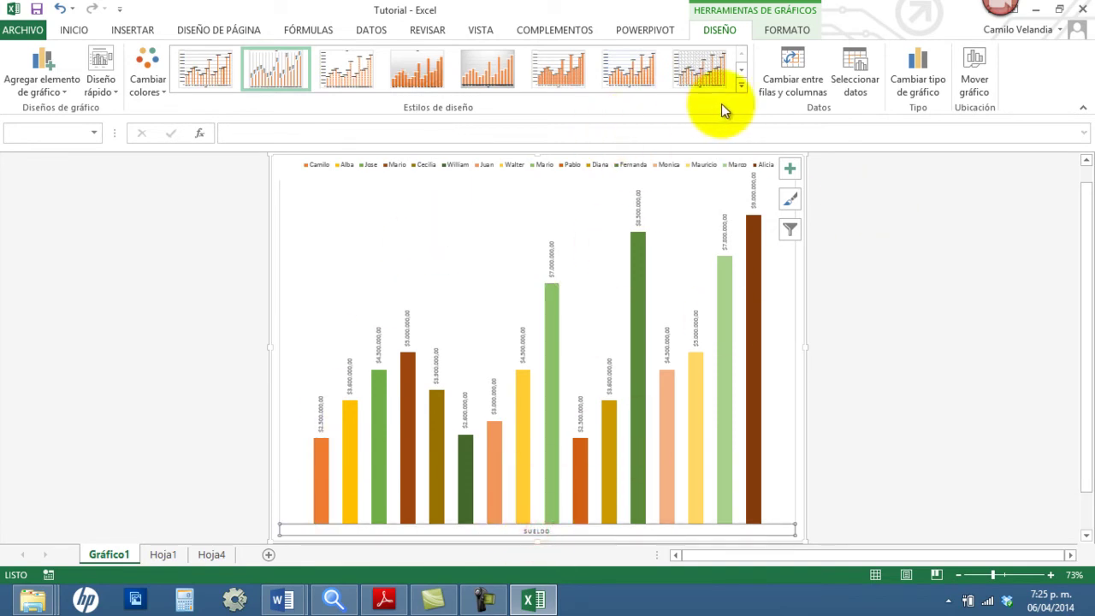
Switch the bars to the first Multicolor palette: blue, orange, grey and gold
{"action": "left_click", "coordinate": [143, 73]}
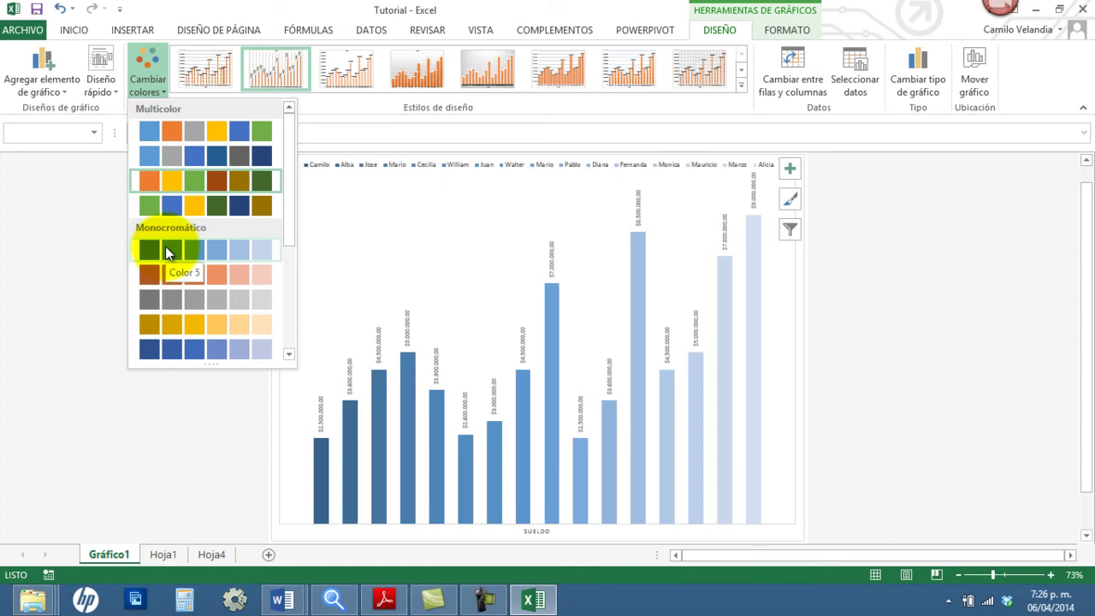
{"action": "left_click", "coordinate": [169, 211]}
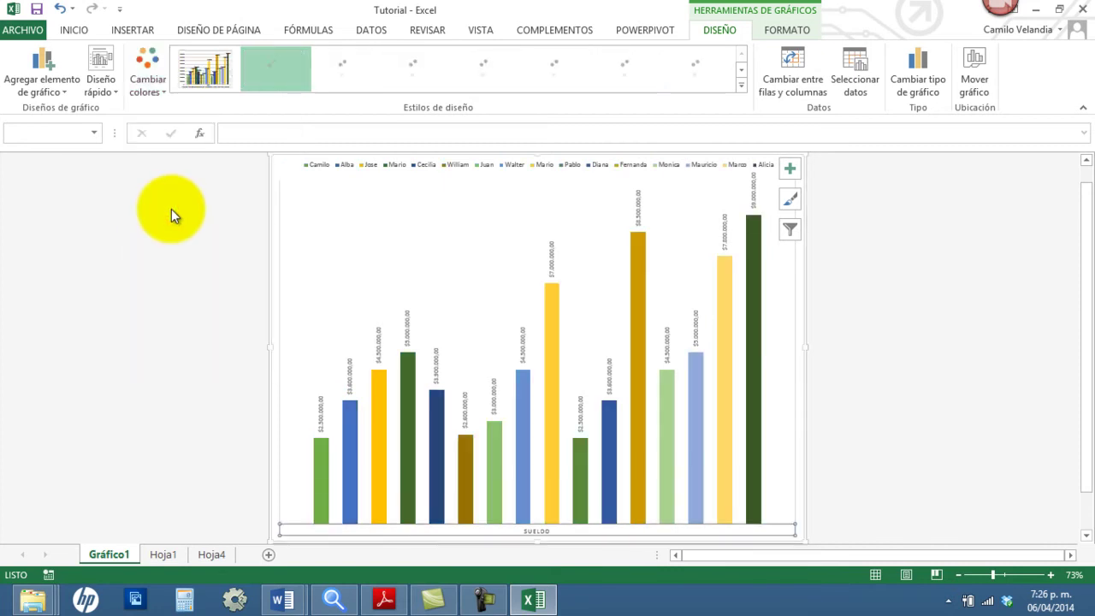
{"action": "left_click", "coordinate": [148, 77]}
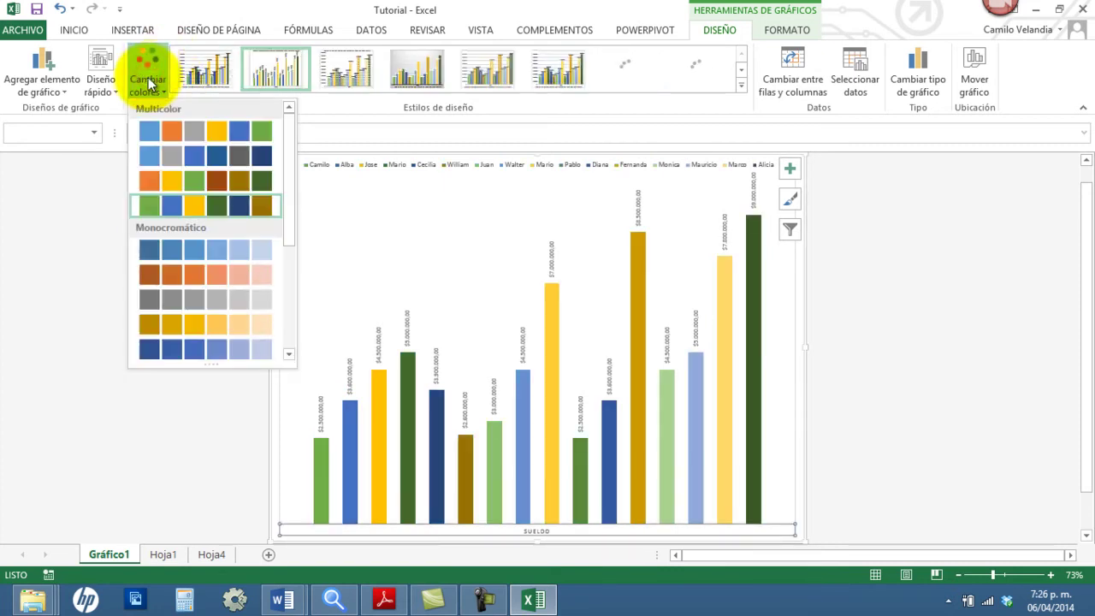
{"action": "left_click", "coordinate": [157, 133]}
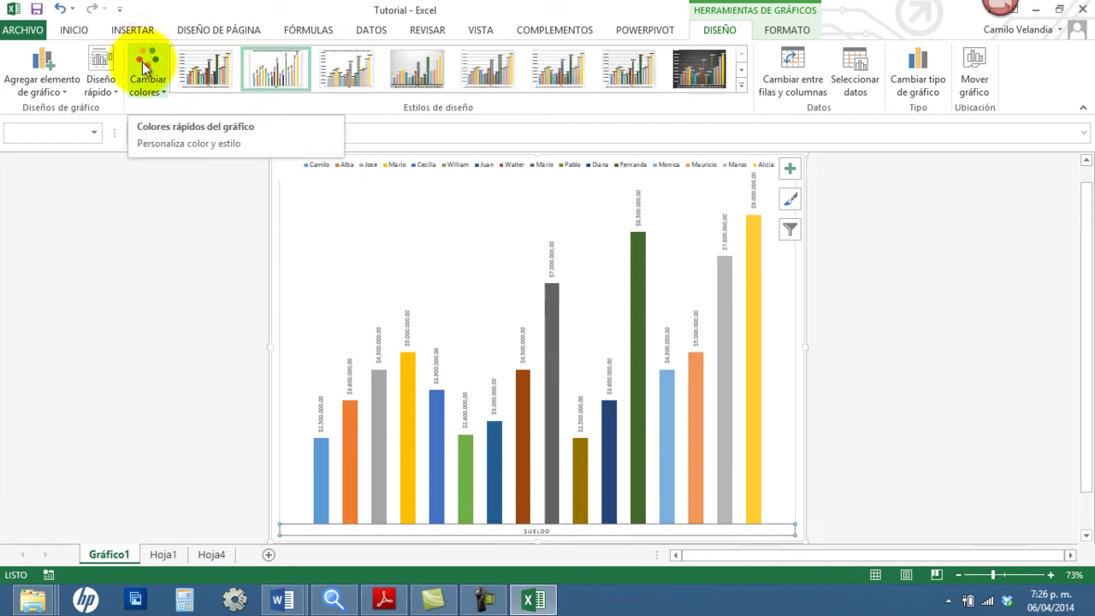
{"action": "left_click", "coordinate": [66, 84]}
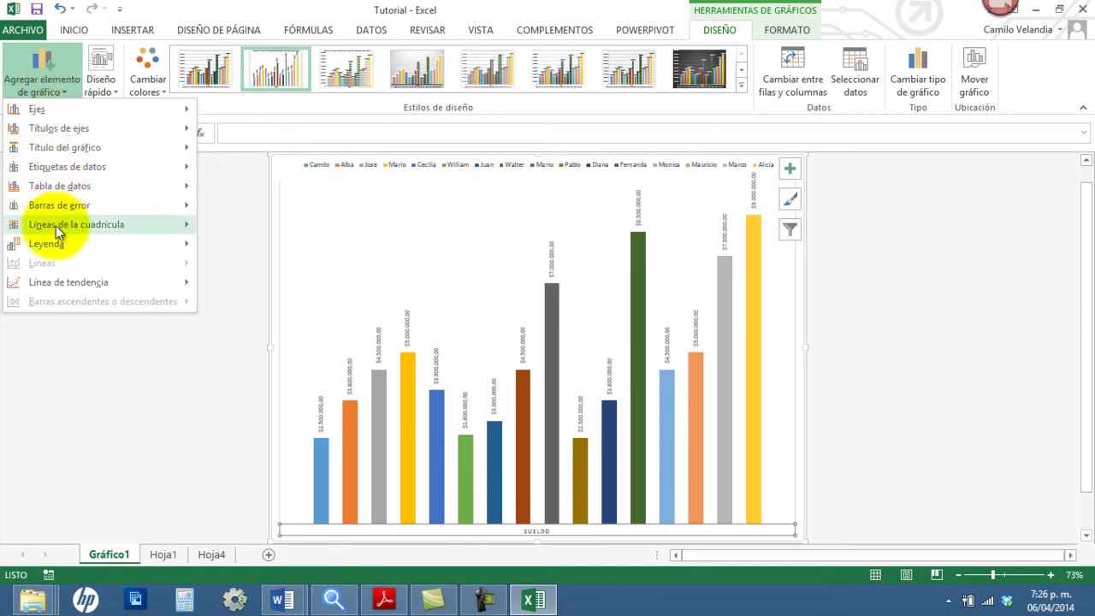
{"action": "mouse_move", "coordinate": [46, 244]}
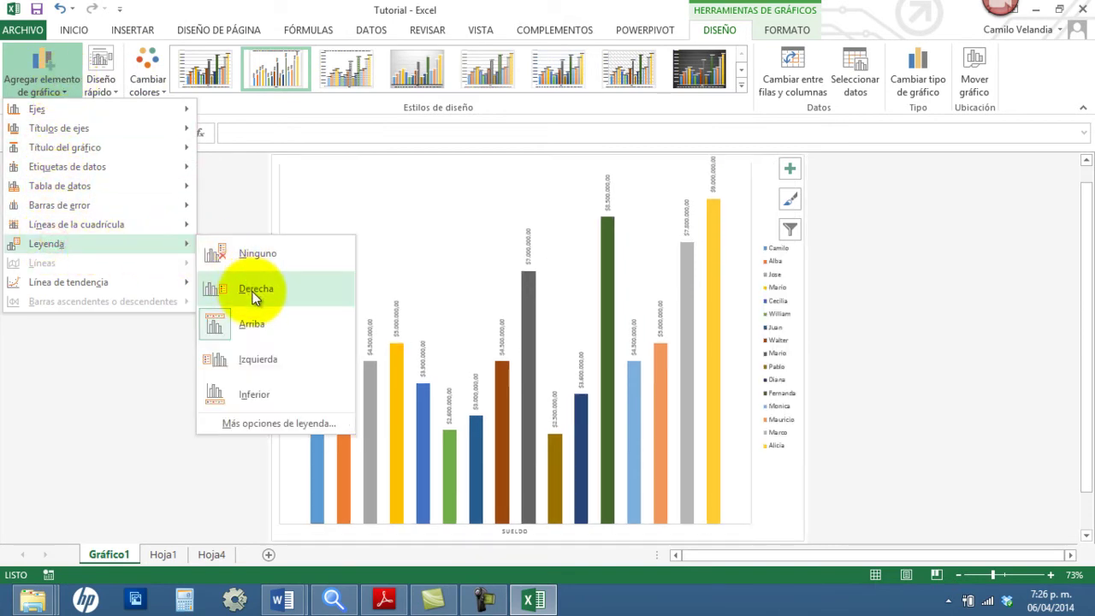
Place the chart legend on the right side
{"action": "left_click", "coordinate": [254, 291]}
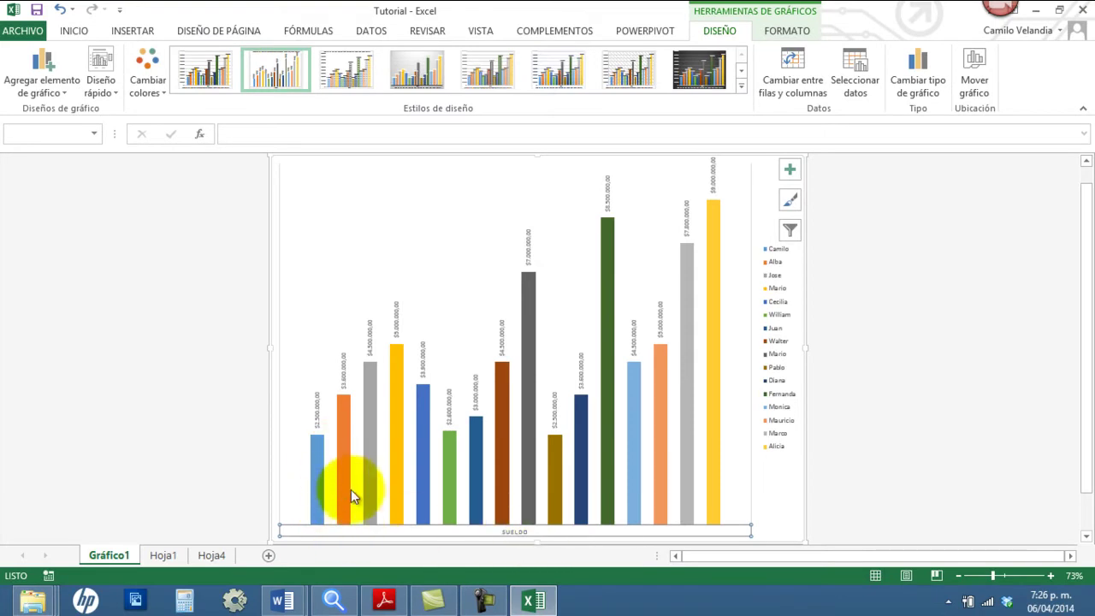
{"action": "left_click", "coordinate": [792, 64]}
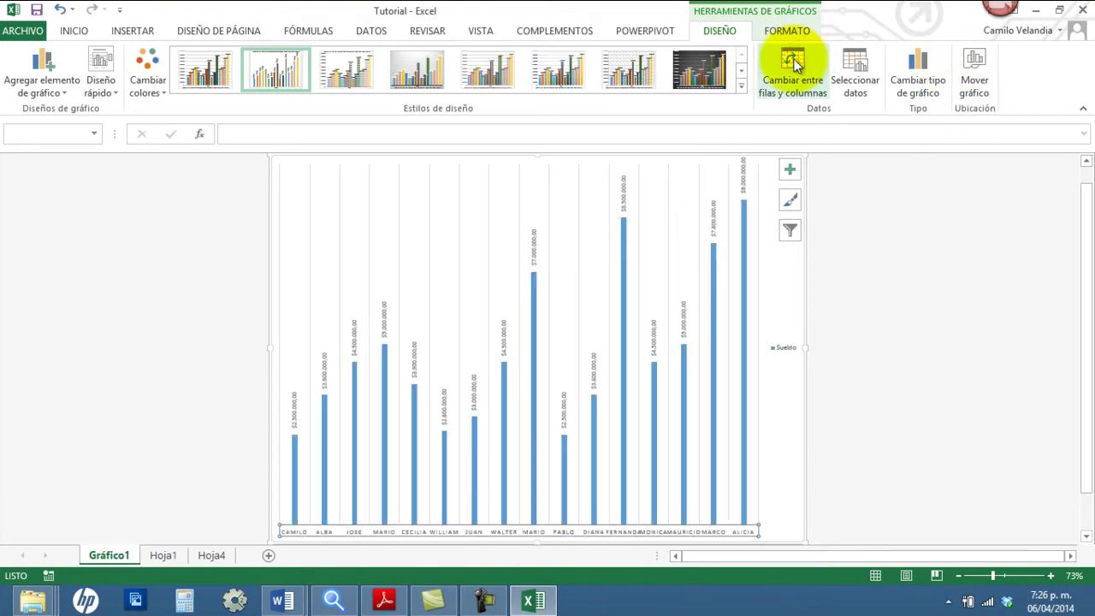
{"action": "left_click", "coordinate": [787, 349]}
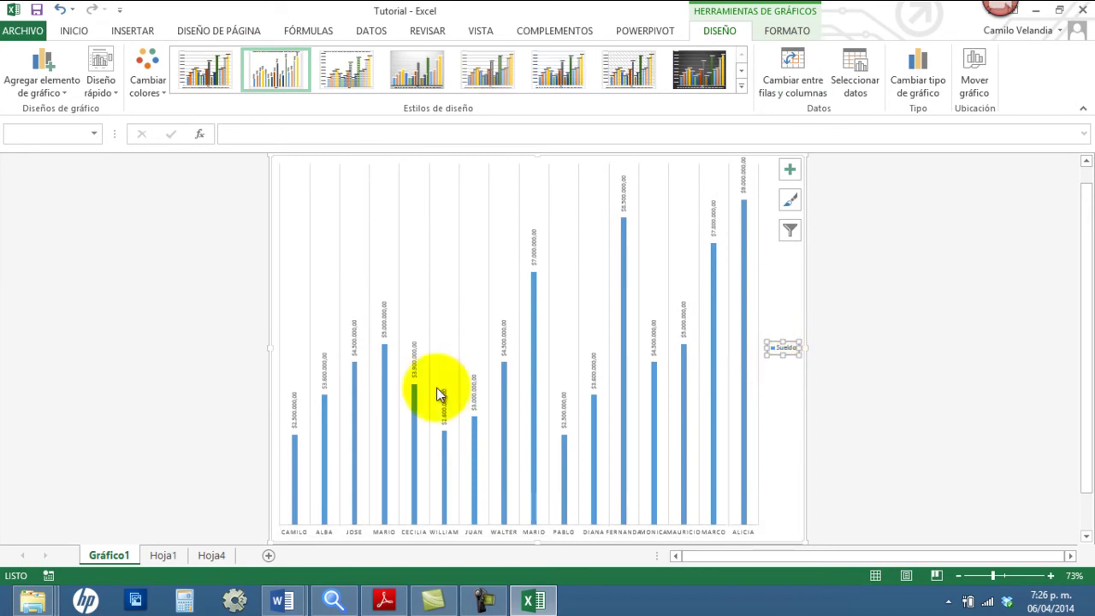
{"action": "left_click", "coordinate": [747, 534]}
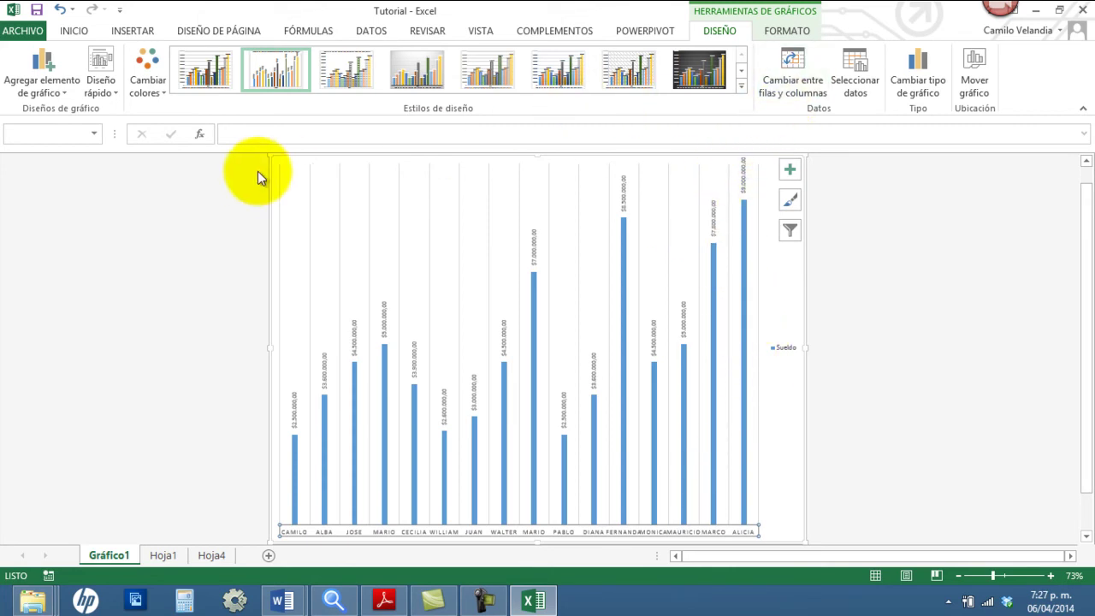
Apply quick layout Diseño 1 for a SUELDO title, dollar value axis and gridlines
{"action": "left_click", "coordinate": [101, 81]}
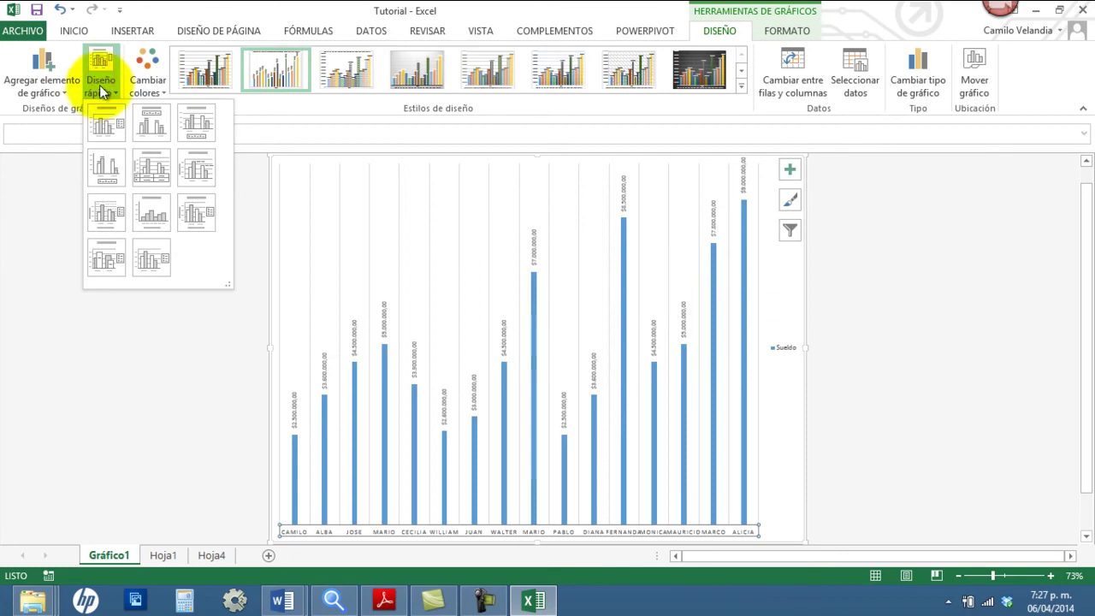
{"action": "left_click", "coordinate": [101, 128]}
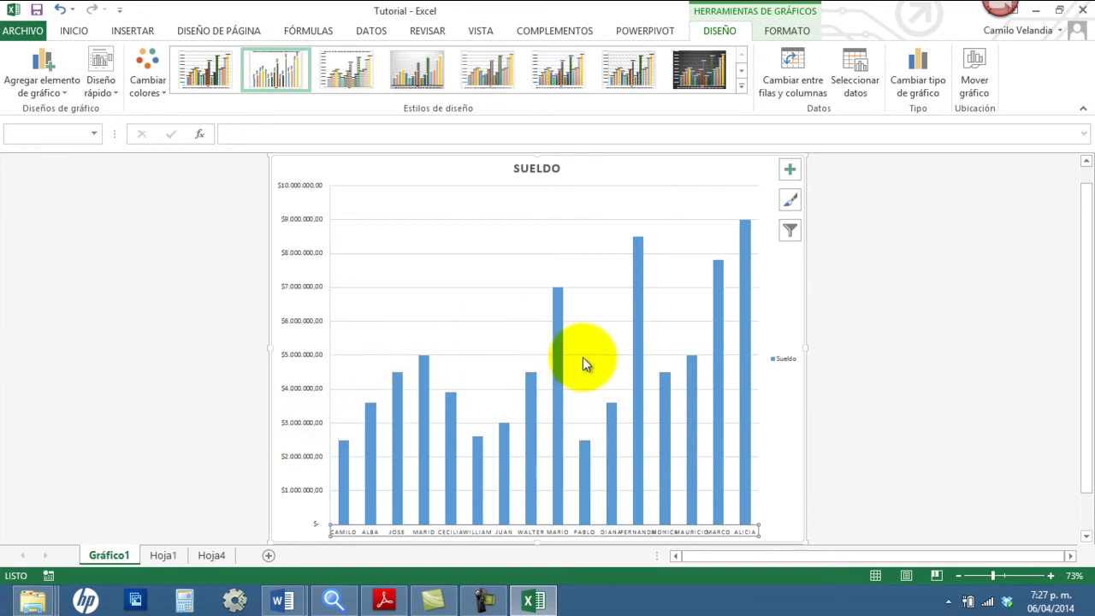
Remove the Sueldo legend from the chart
{"action": "left_click", "coordinate": [783, 358]}
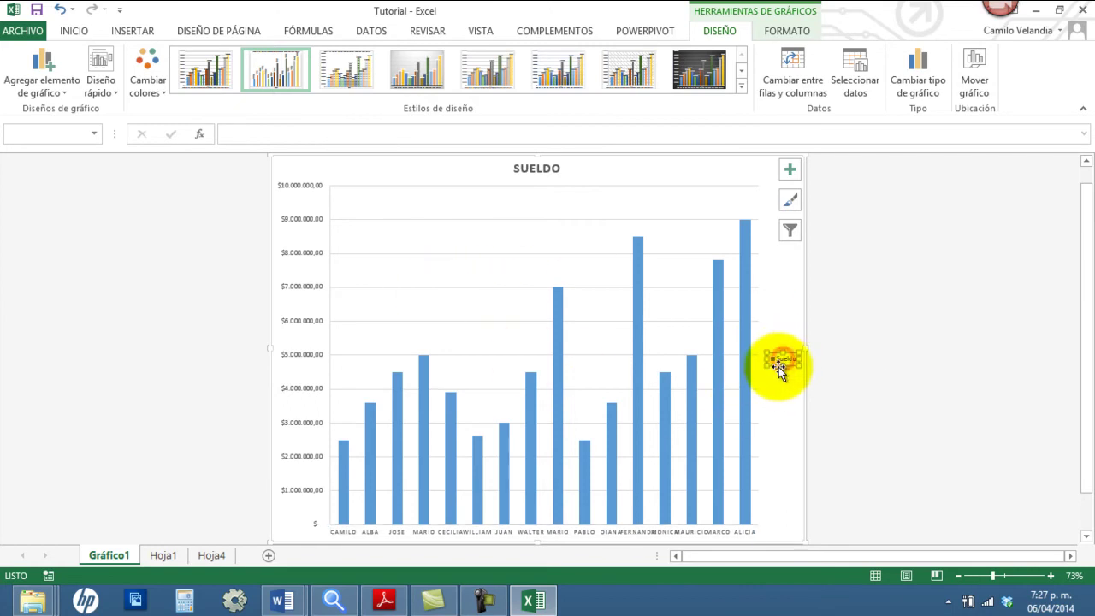
{"action": "left_click", "coordinate": [47, 70]}
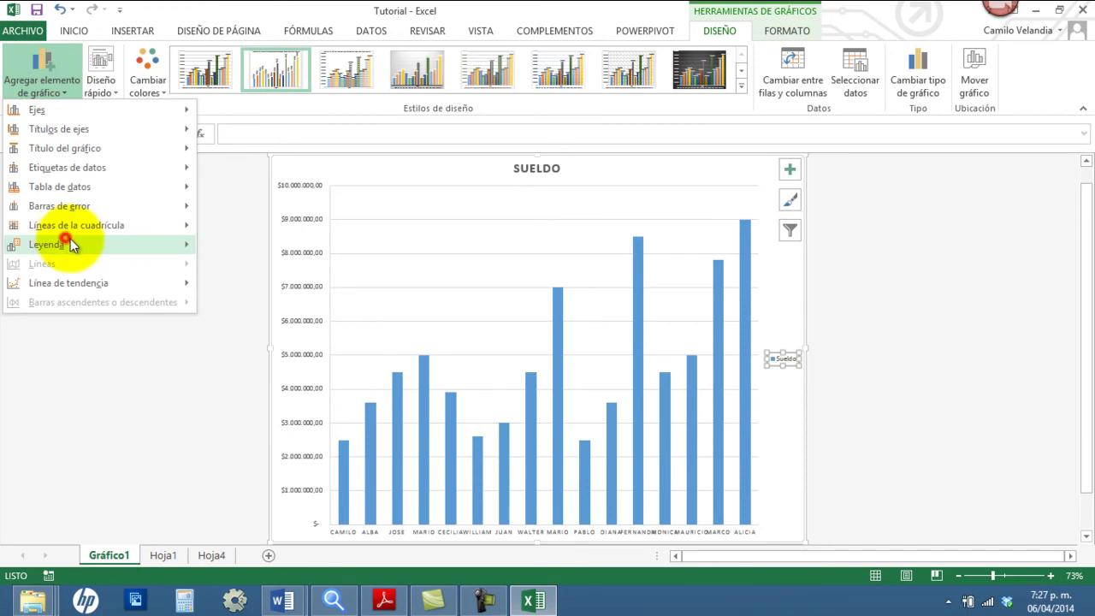
{"action": "mouse_move", "coordinate": [47, 245]}
{"action": "left_click", "coordinate": [223, 249]}
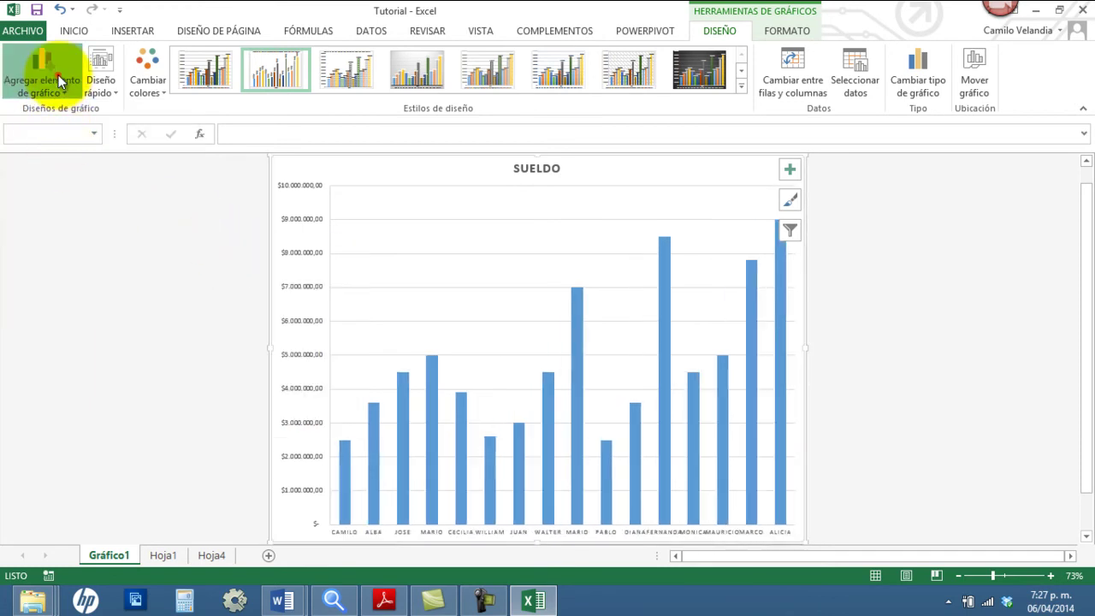
Add data labels at the outer end of each salary bar
{"action": "left_click", "coordinate": [60, 81]}
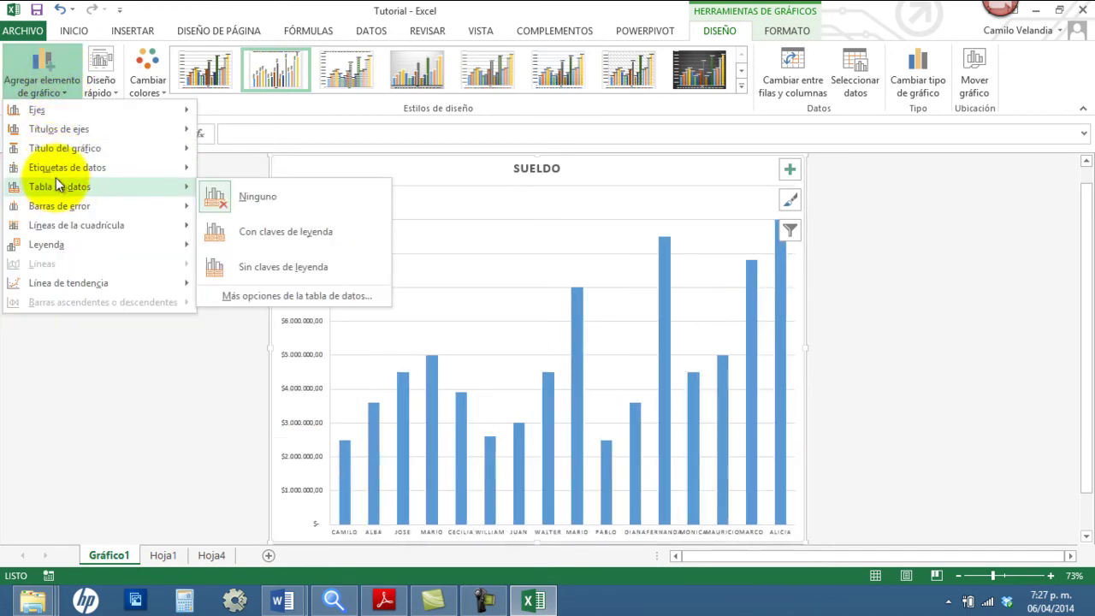
{"action": "mouse_move", "coordinate": [68, 167]}
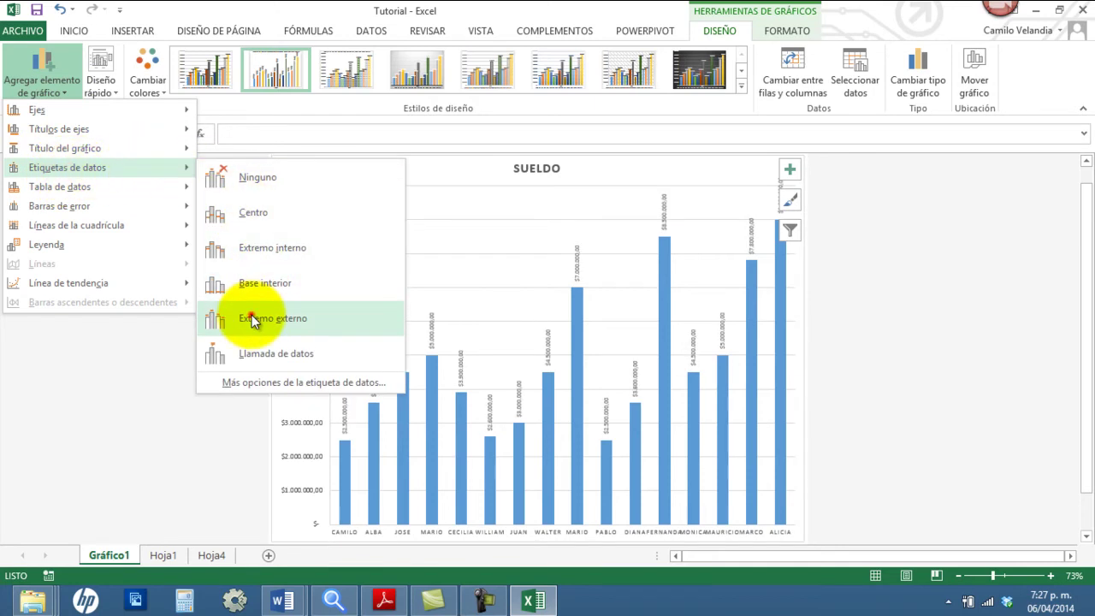
{"action": "left_click", "coordinate": [251, 316]}
{"action": "left_click", "coordinate": [151, 320]}
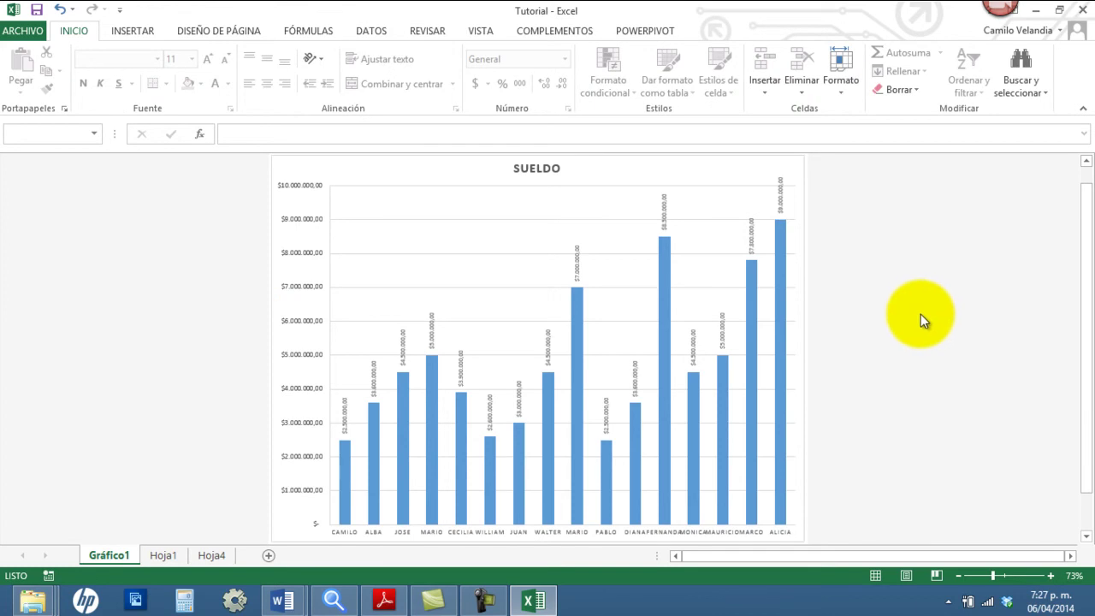
Open the salary chart's Select Data Source dialog and review the employee-name categories
{"action": "left_click", "coordinate": [749, 191]}
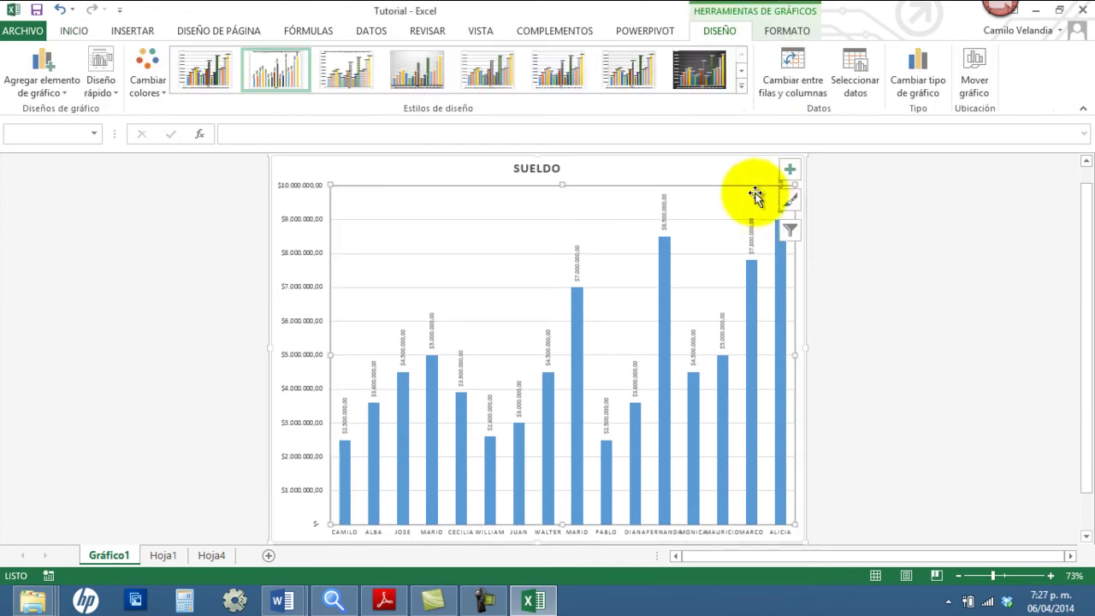
{"action": "left_click", "coordinate": [862, 61]}
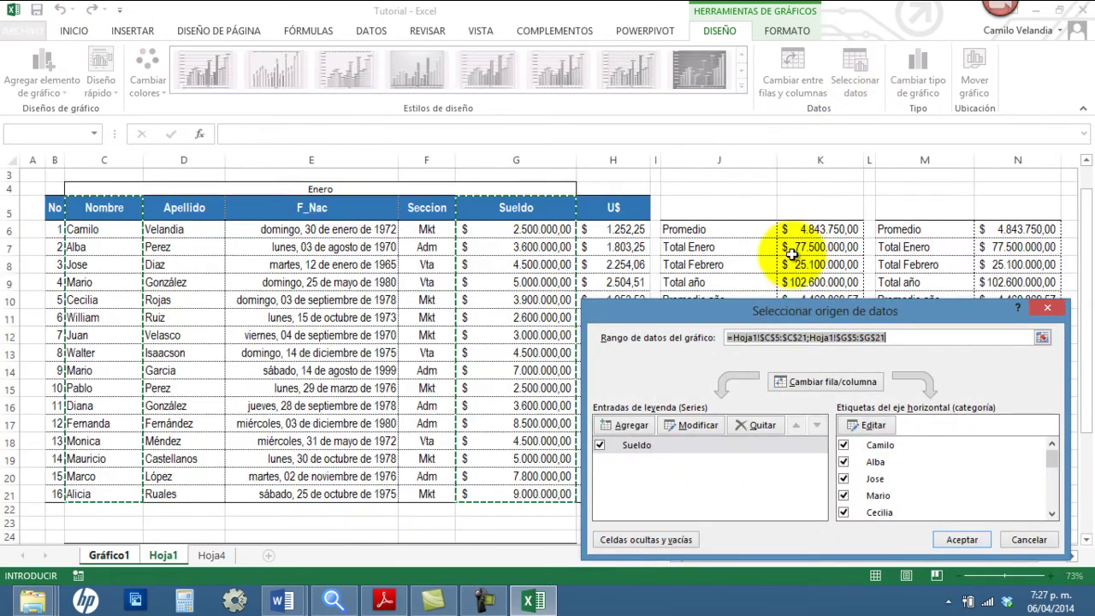
{"action": "left_click_drag", "start_coordinate": [754, 314], "coordinate": [771, 134]}
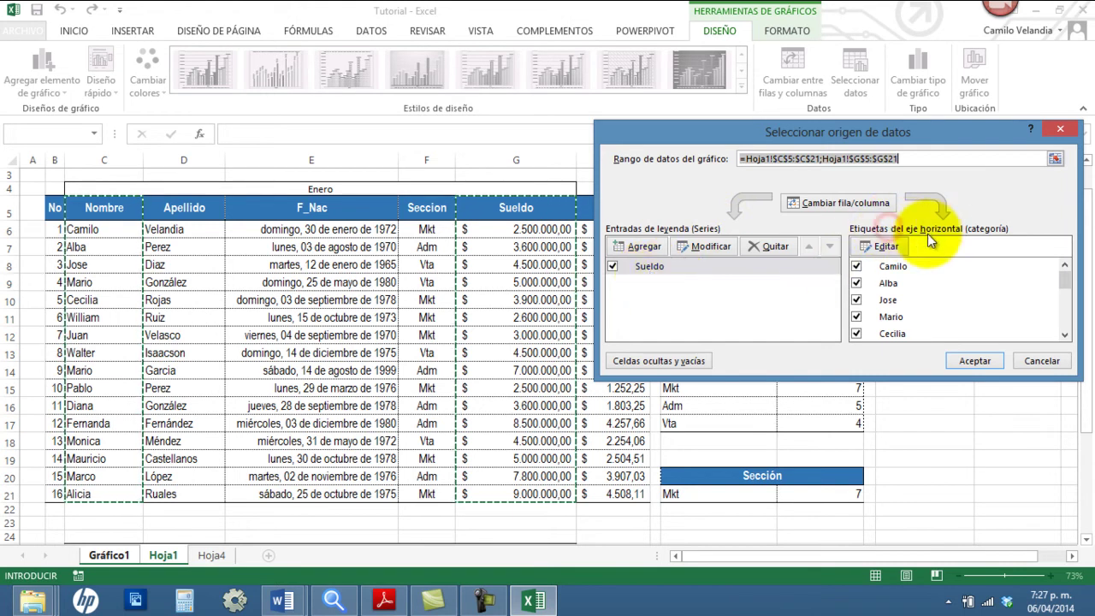
{"action": "left_click", "coordinate": [894, 268]}
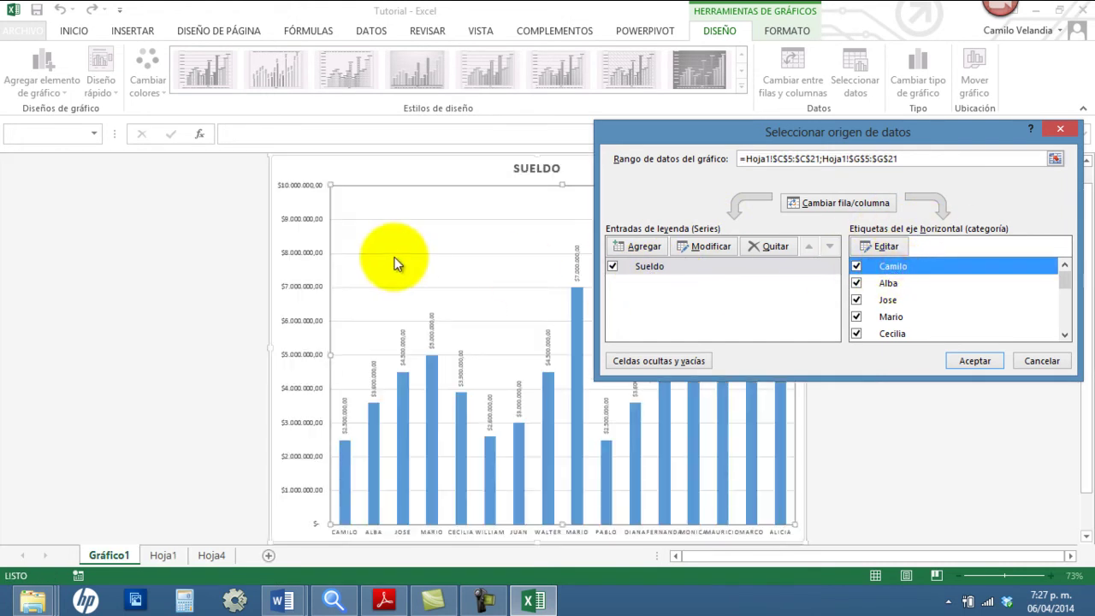
{"action": "left_click", "coordinate": [875, 285]}
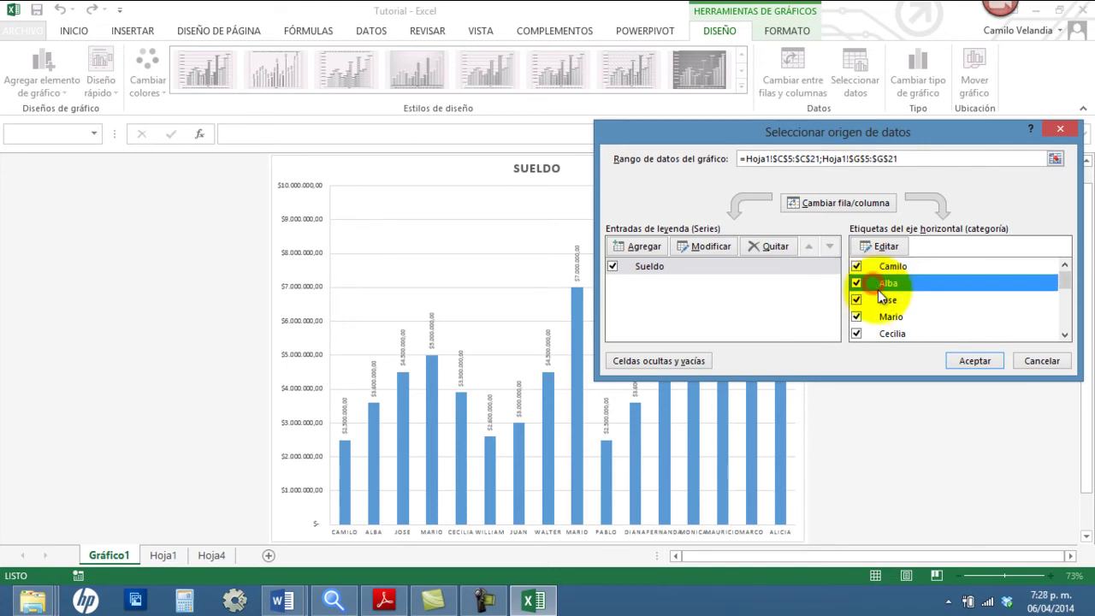
{"action": "left_click", "coordinate": [877, 300]}
{"action": "left_click", "coordinate": [887, 270]}
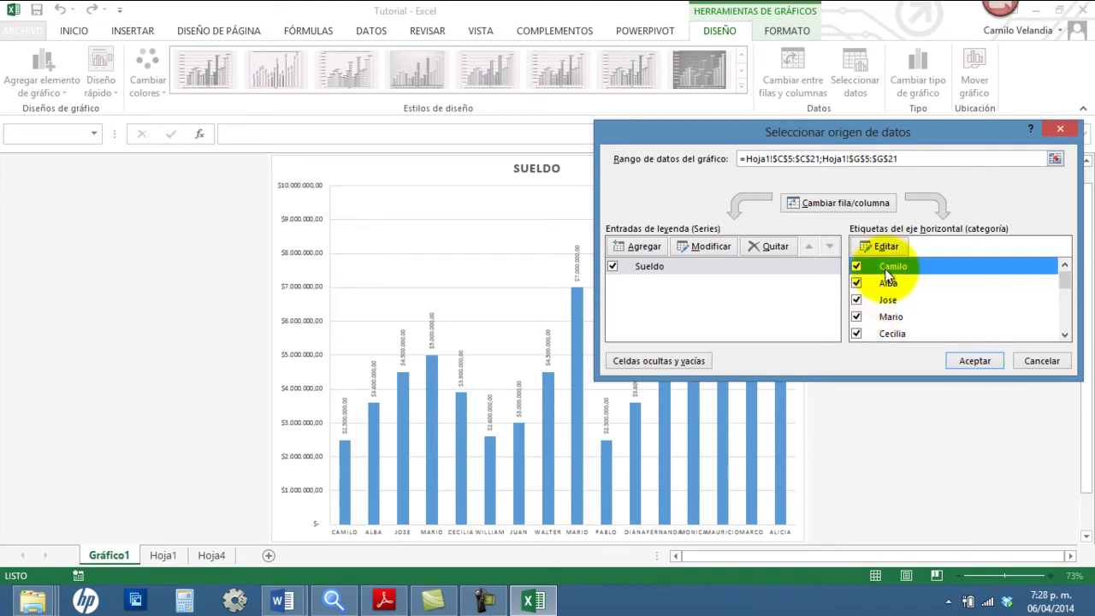
{"action": "left_click", "coordinate": [888, 317]}
{"action": "left_click", "coordinate": [886, 336]}
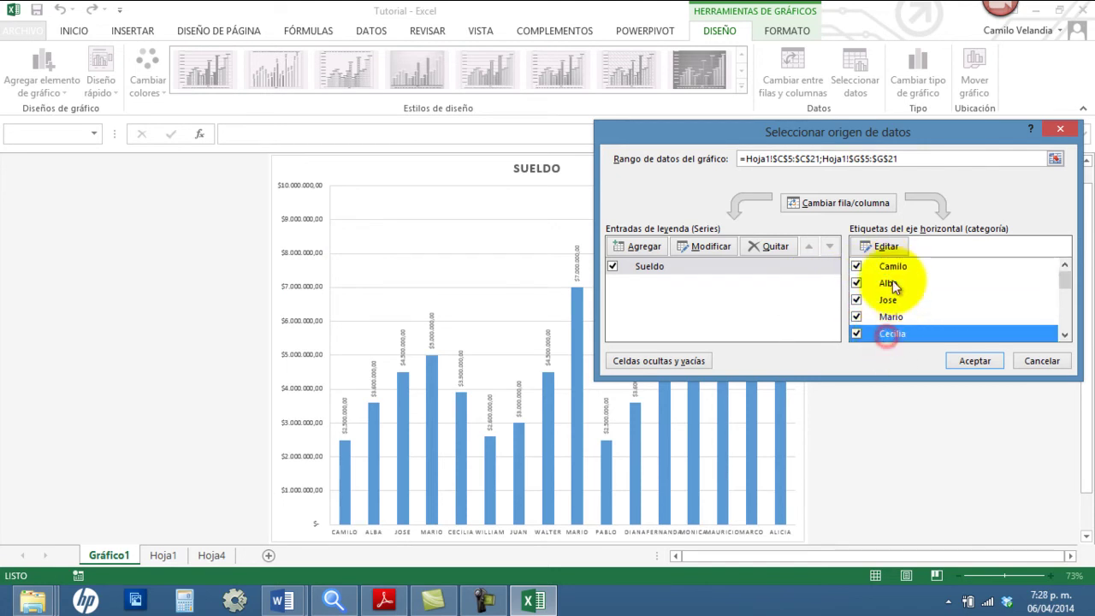
{"action": "left_click", "coordinate": [890, 267]}
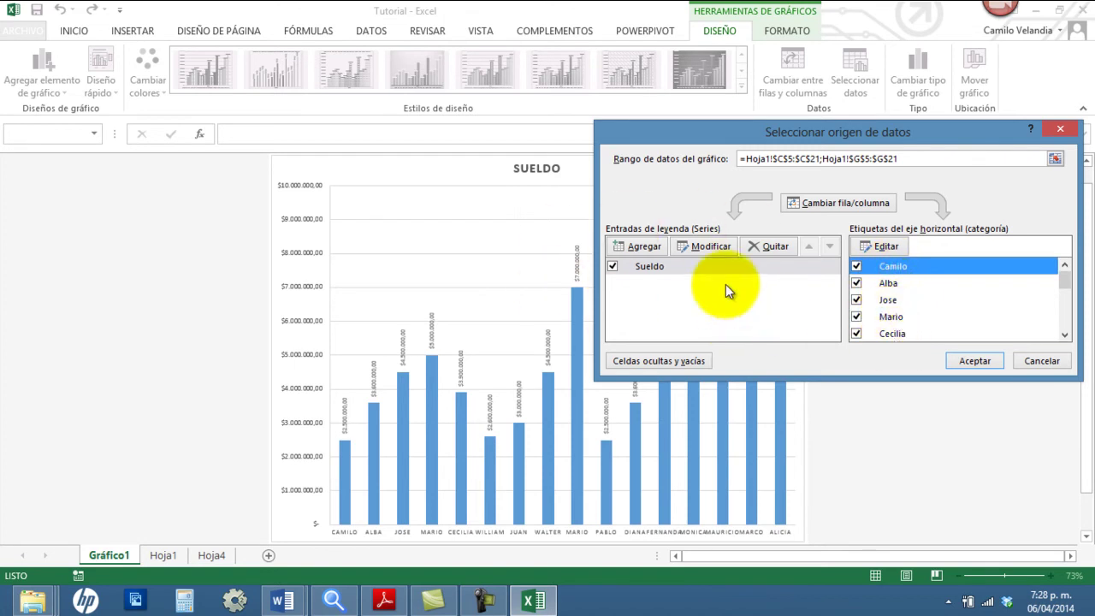
Try editing the range, removing Sueldo and swapping rows/columns, then cancel all changes
{"action": "left_click", "coordinate": [895, 158]}
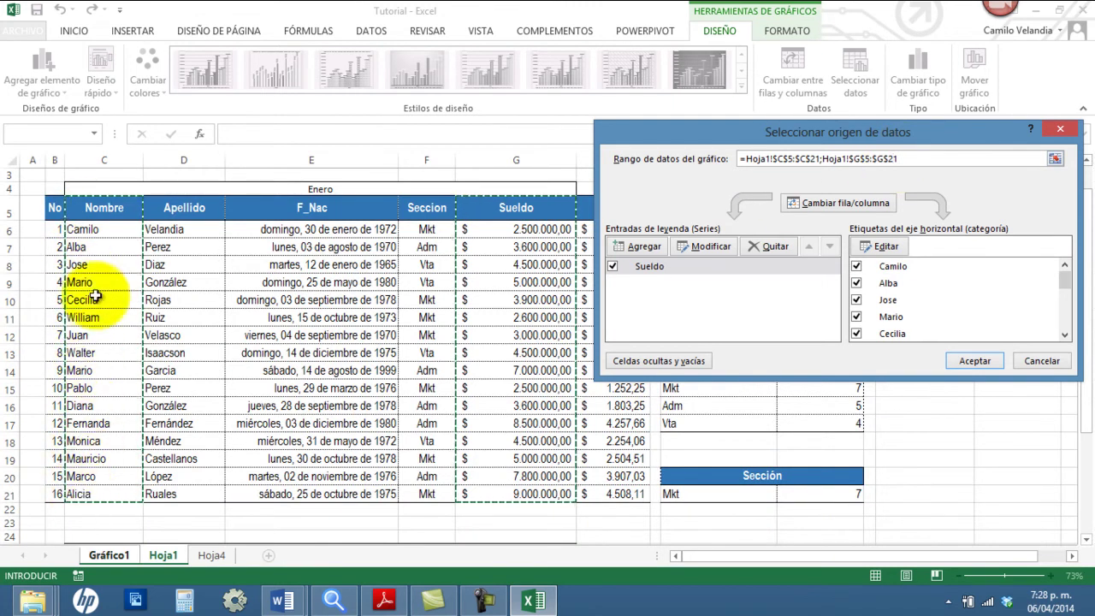
{"action": "type", "text": "1"}
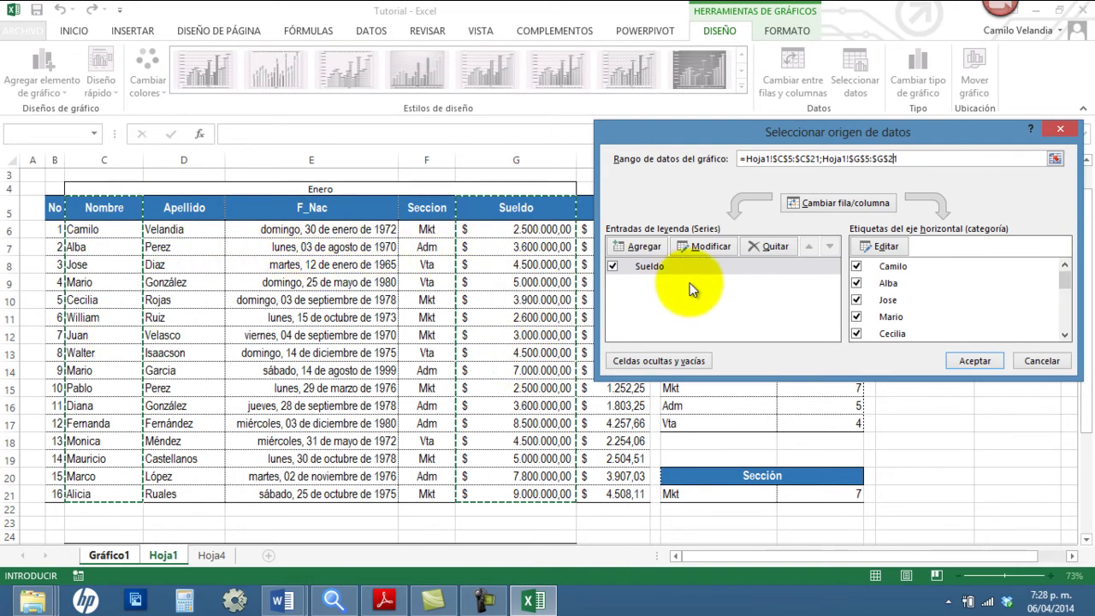
{"action": "left_click", "coordinate": [776, 246]}
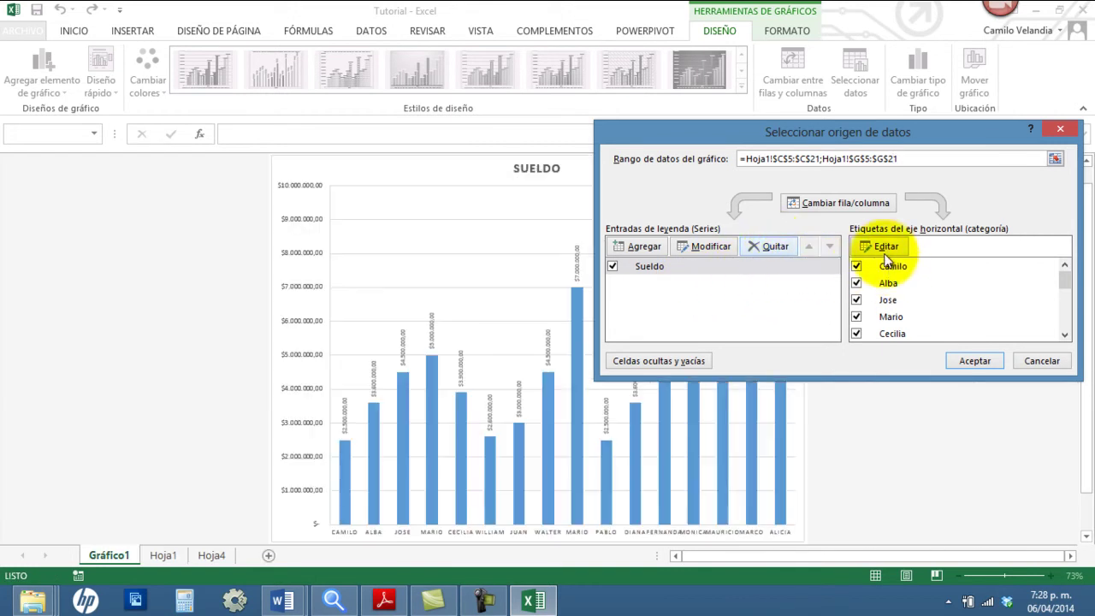
{"action": "left_click", "coordinate": [804, 207]}
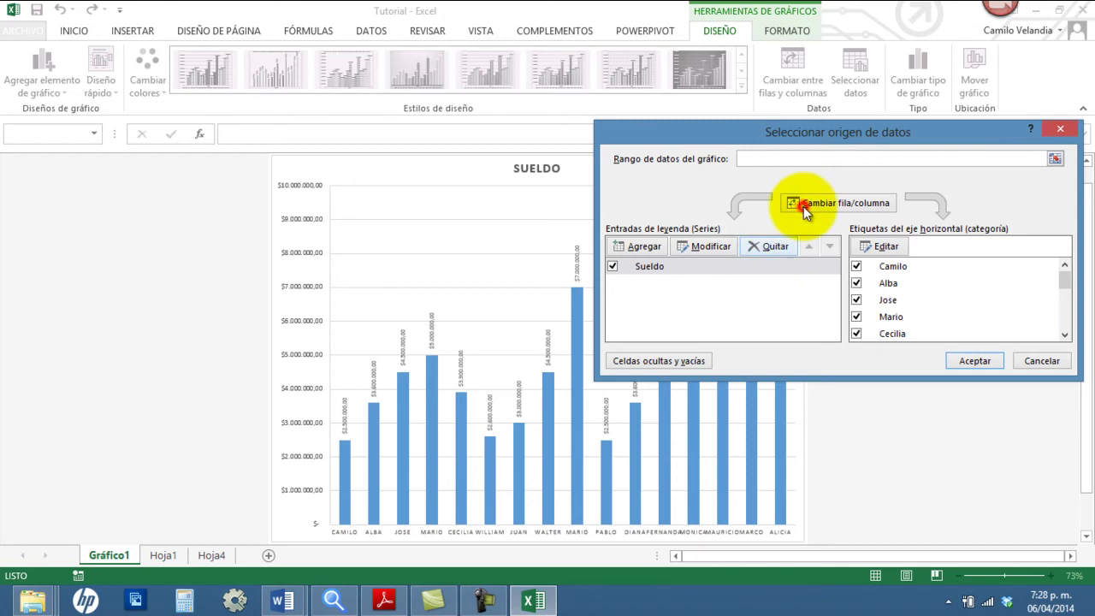
{"action": "left_click", "coordinate": [1045, 365]}
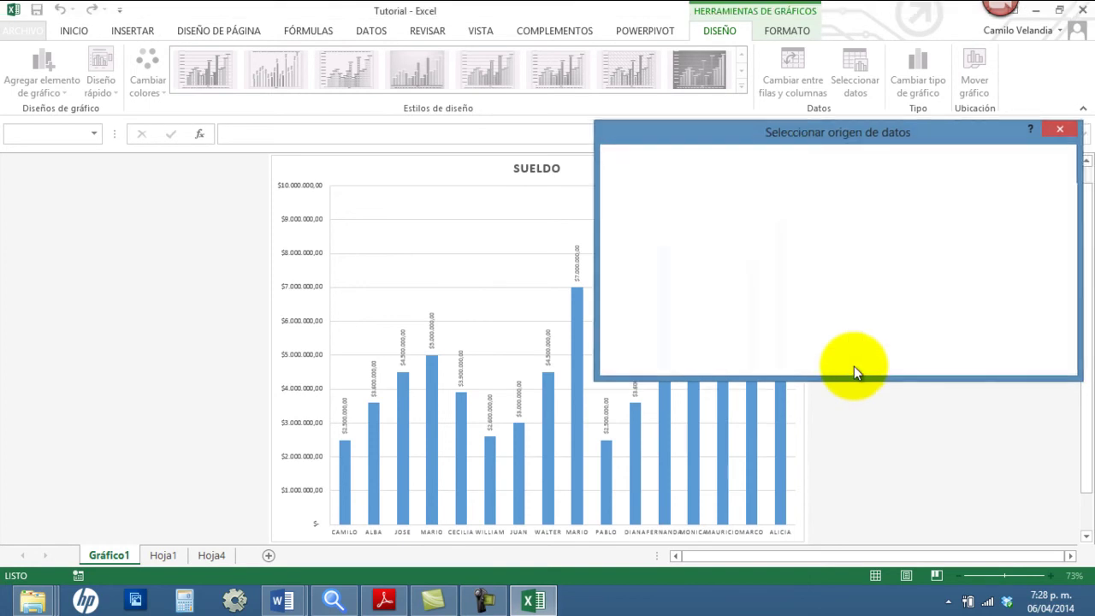
Create a second chart sheet from only the Sueldo values G5:G21 on Hoja1
{"action": "left_click", "coordinate": [162, 556]}
{"action": "left_click_drag", "start_coordinate": [523, 207], "coordinate": [515, 493]}
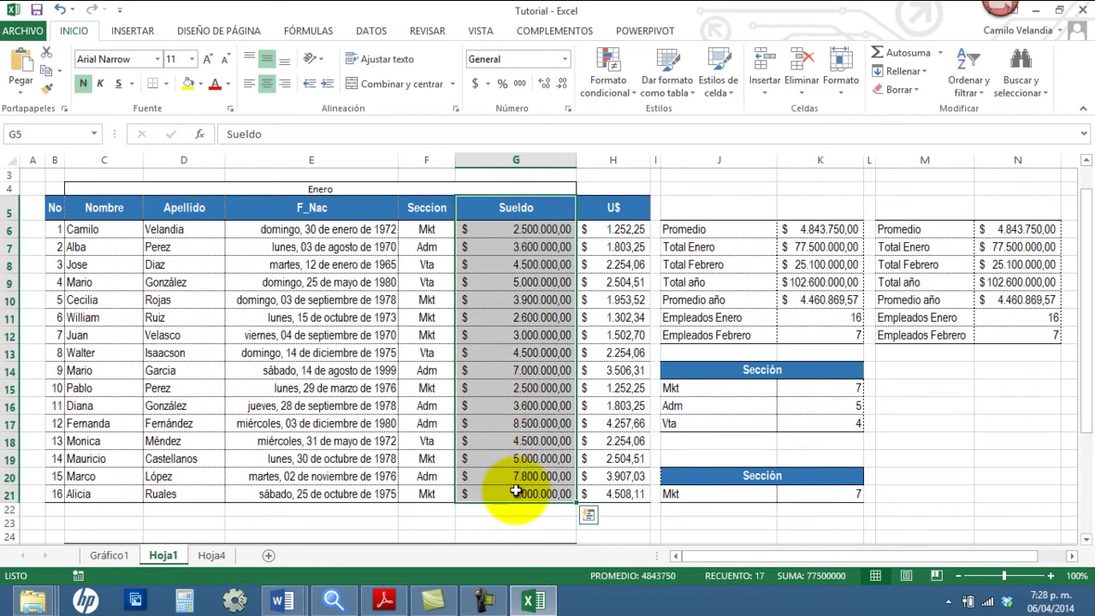
{"action": "key", "text": "F11"}
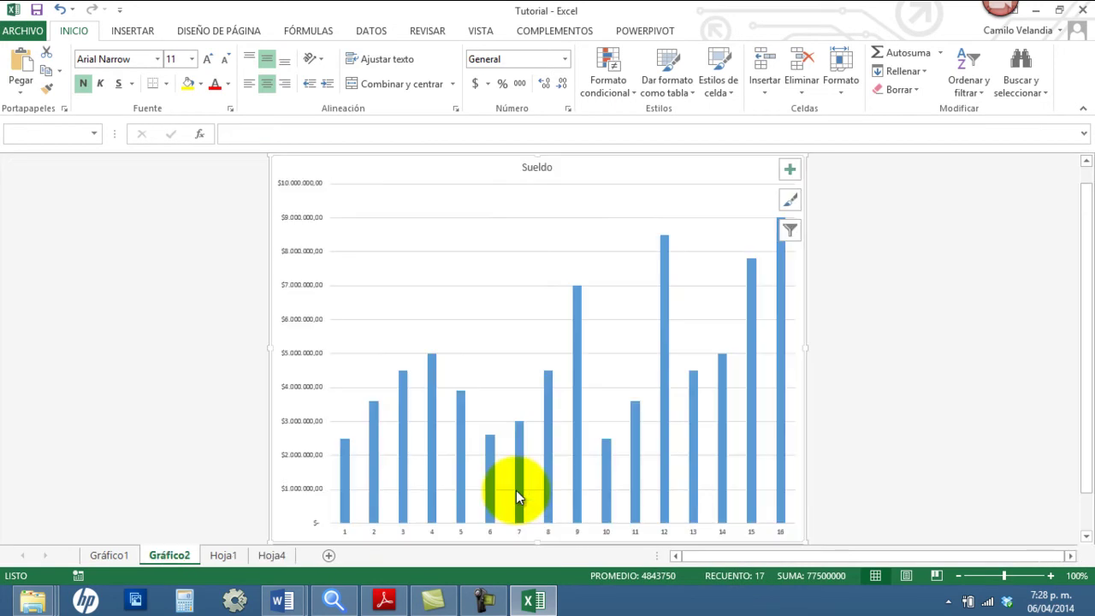
{"action": "left_click", "coordinate": [343, 533]}
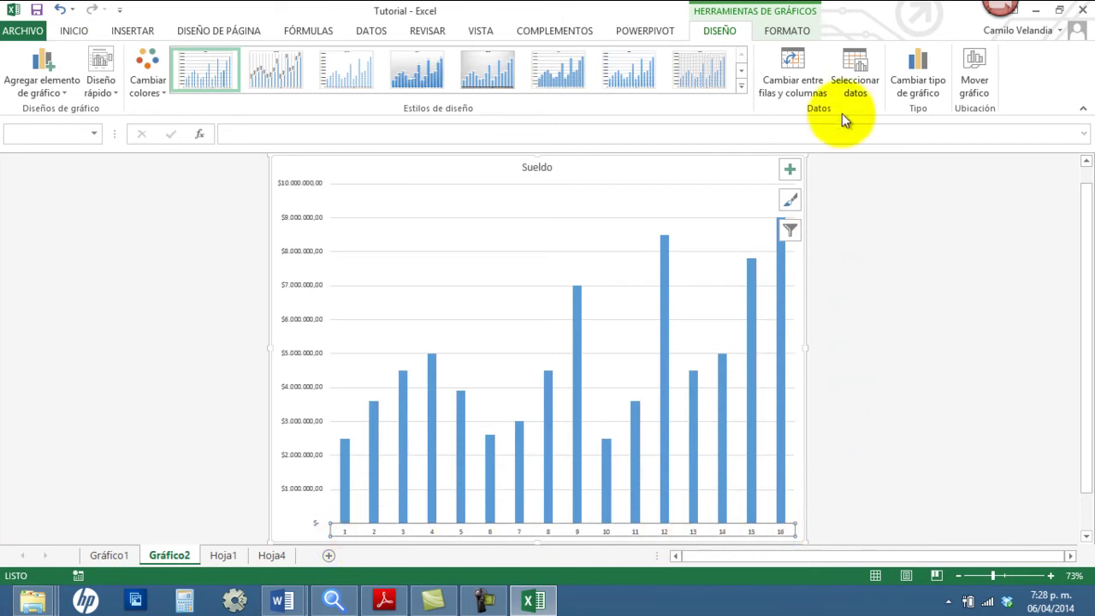
Use the Nombre column C5:C21 on Hoja1 as Gráfico2's horizontal axis labels
{"action": "left_click", "coordinate": [853, 72]}
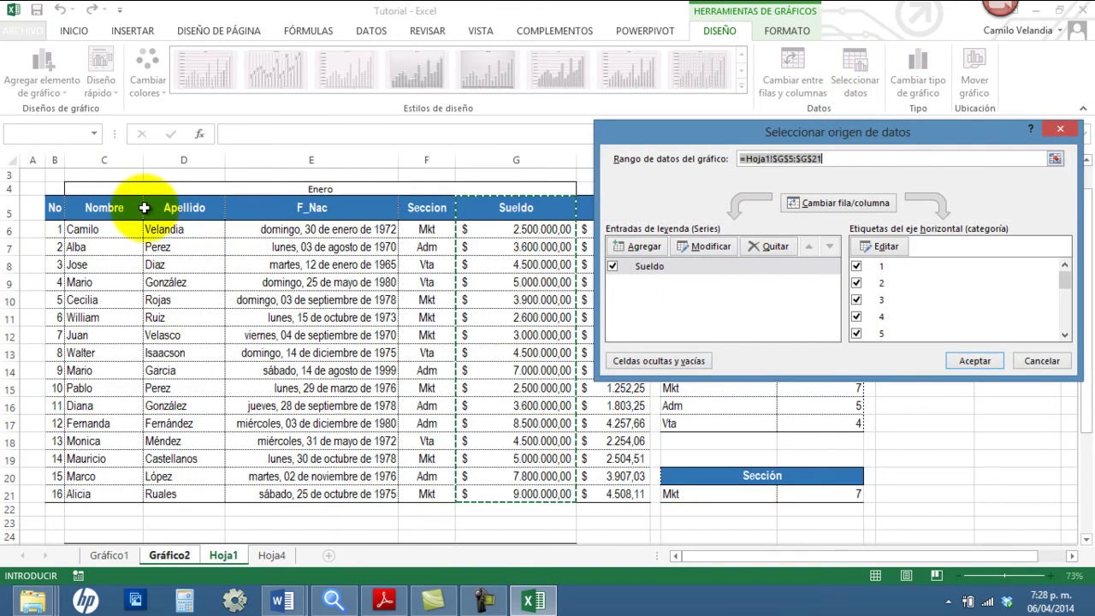
{"action": "left_click", "coordinate": [112, 207]}
{"action": "left_click_drag", "start_coordinate": [100, 250], "coordinate": [120, 494]}
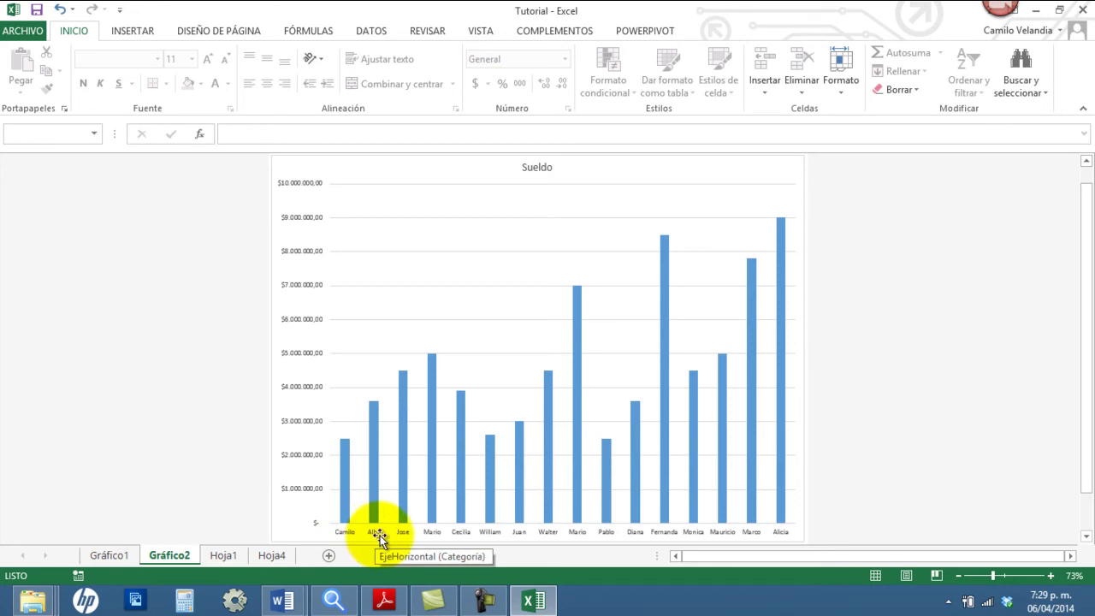
{"action": "left_click", "coordinate": [729, 304]}
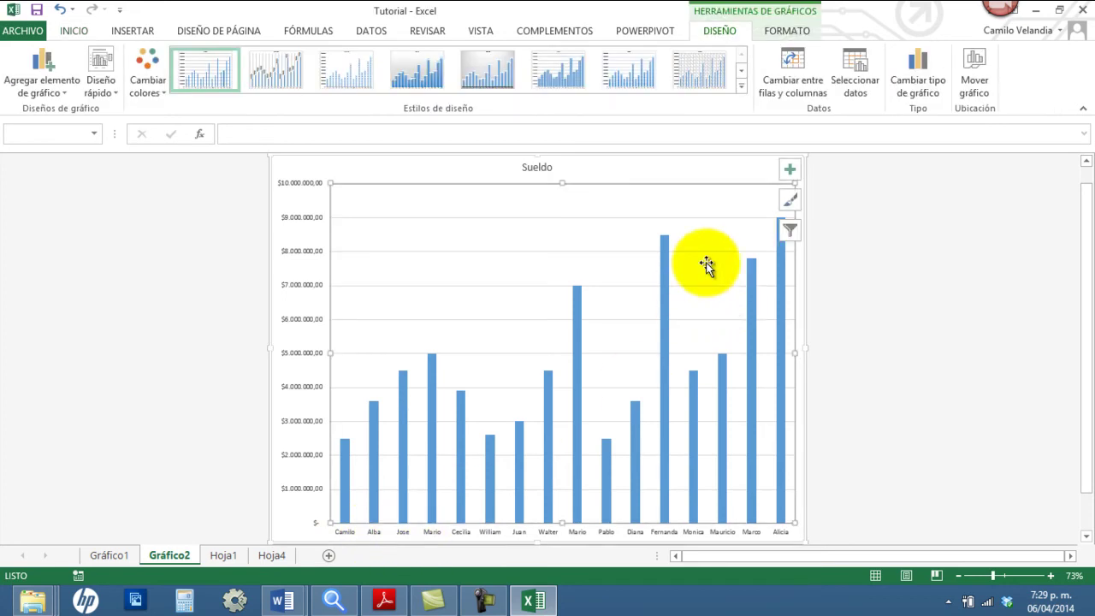
{"action": "left_click", "coordinate": [858, 81]}
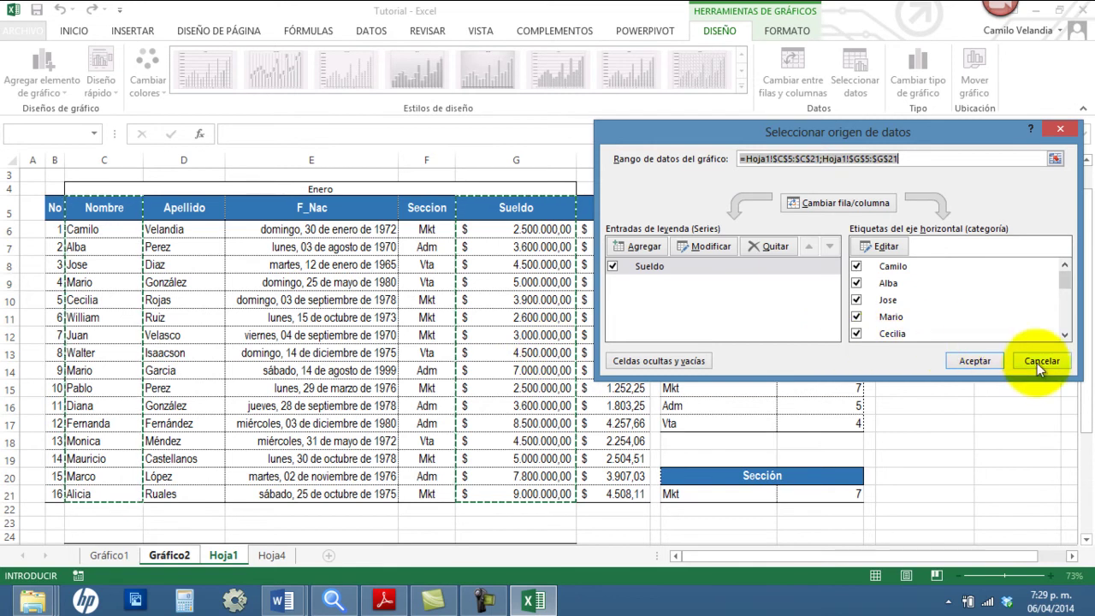
{"action": "left_click", "coordinate": [834, 204]}
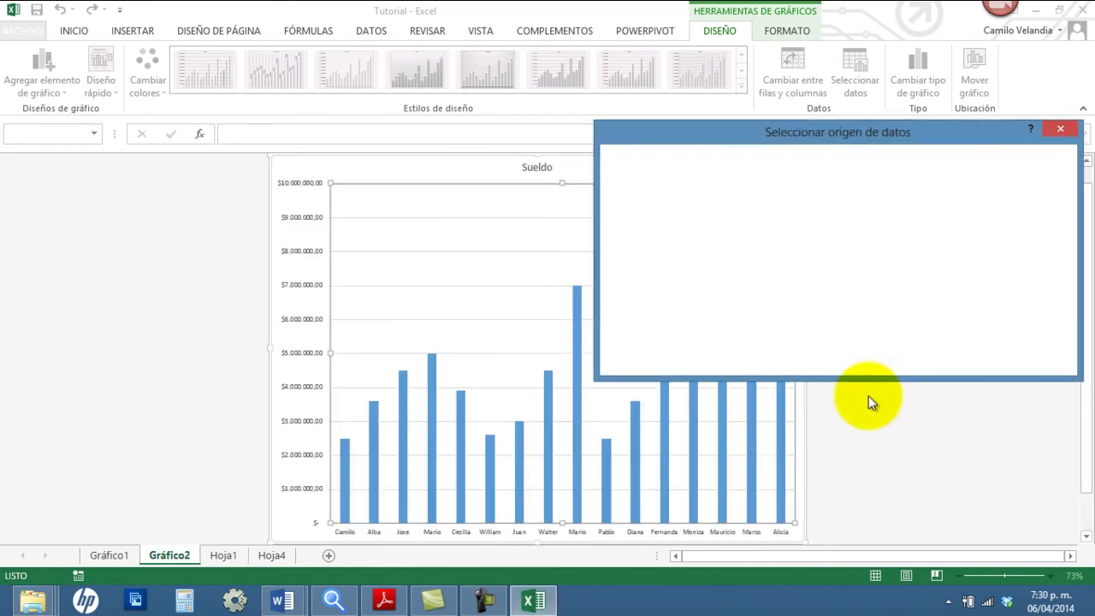
{"action": "left_click", "coordinate": [834, 397]}
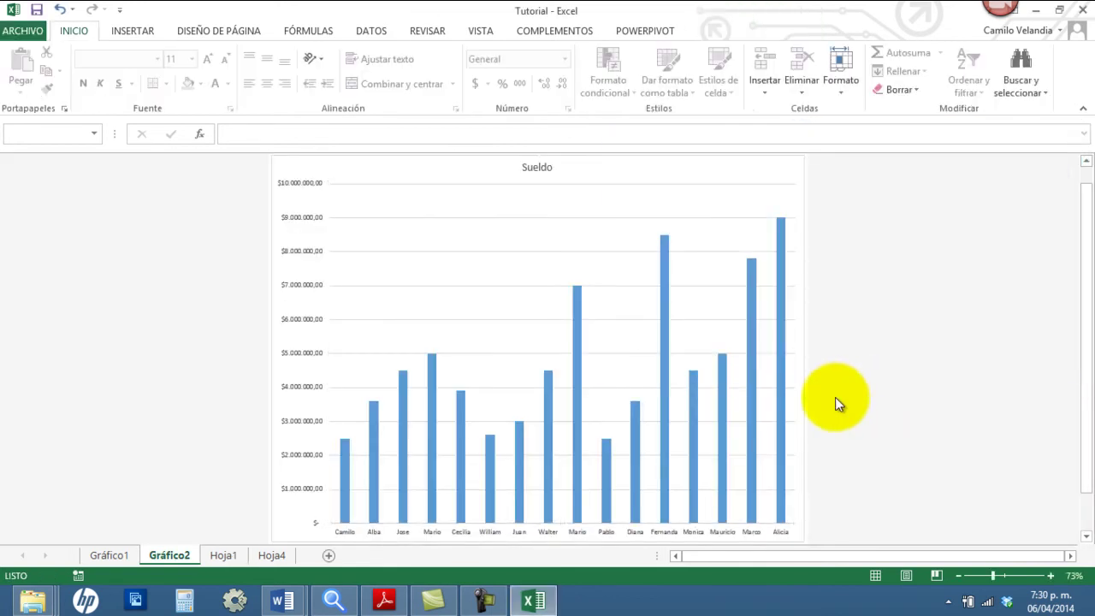
{"action": "left_click", "coordinate": [769, 188]}
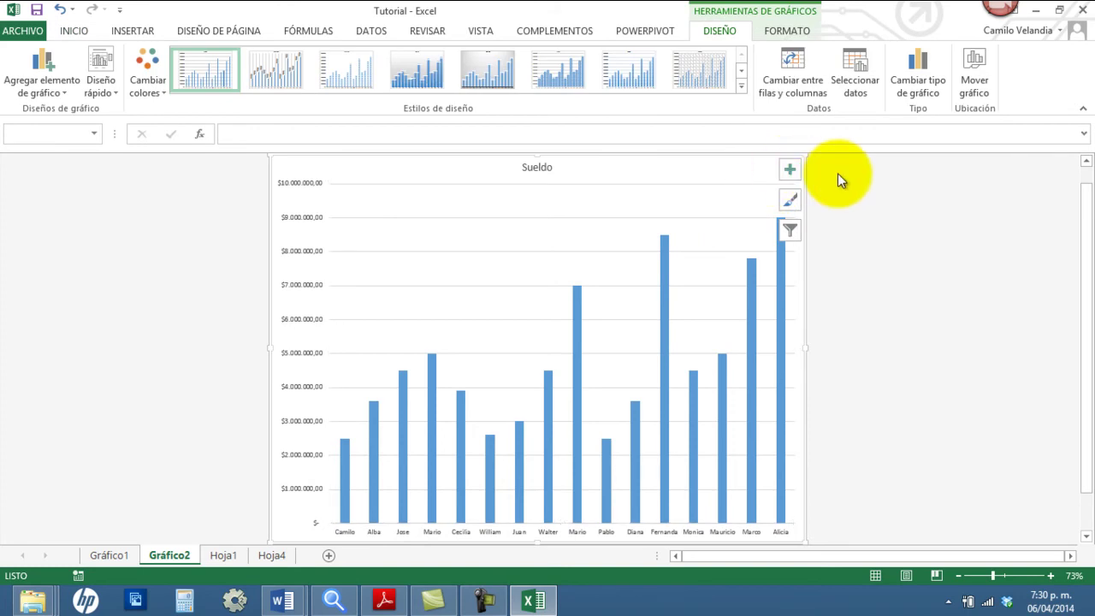
Preview the clustered, stacked and 100% stacked column subtypes, settling on stacked column
{"action": "left_click", "coordinate": [919, 71]}
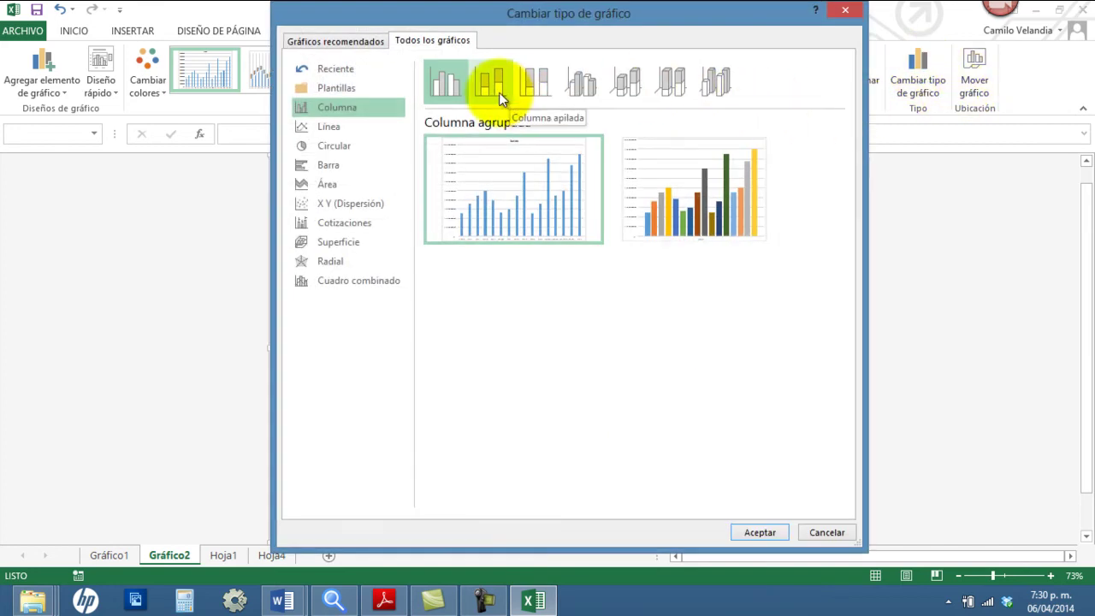
{"action": "mouse_move", "coordinate": [476, 190]}
{"action": "mouse_move", "coordinate": [694, 189]}
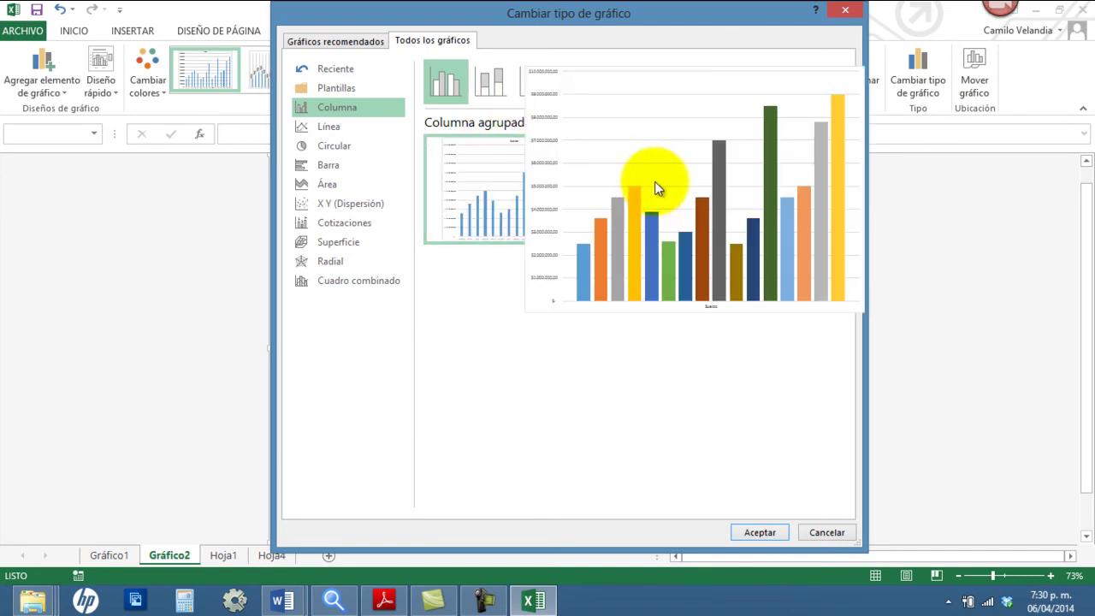
{"action": "left_click", "coordinate": [616, 226]}
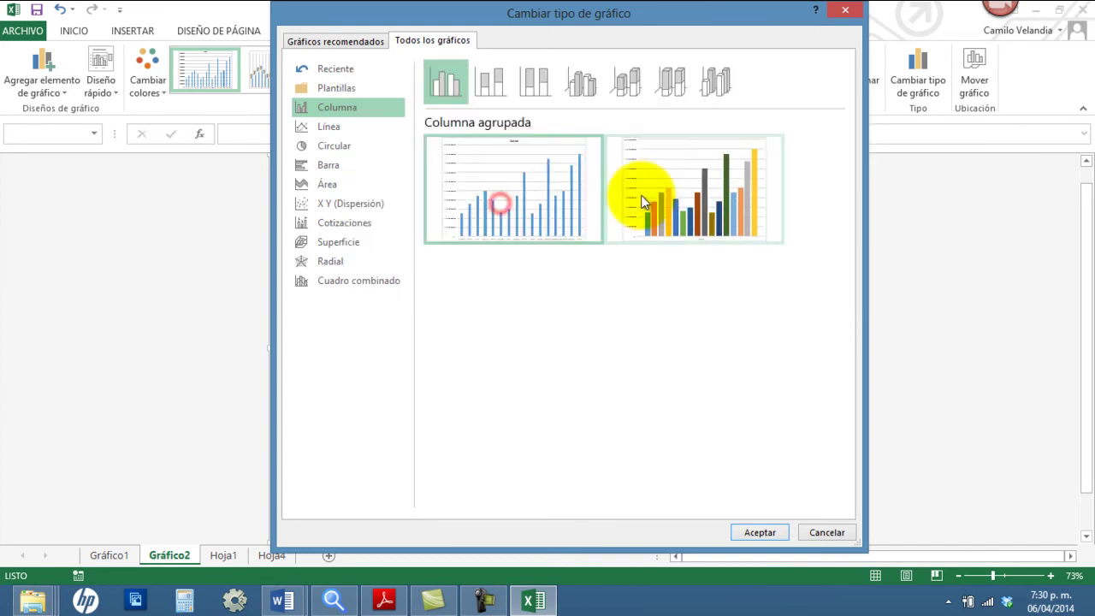
{"action": "left_click", "coordinate": [477, 96]}
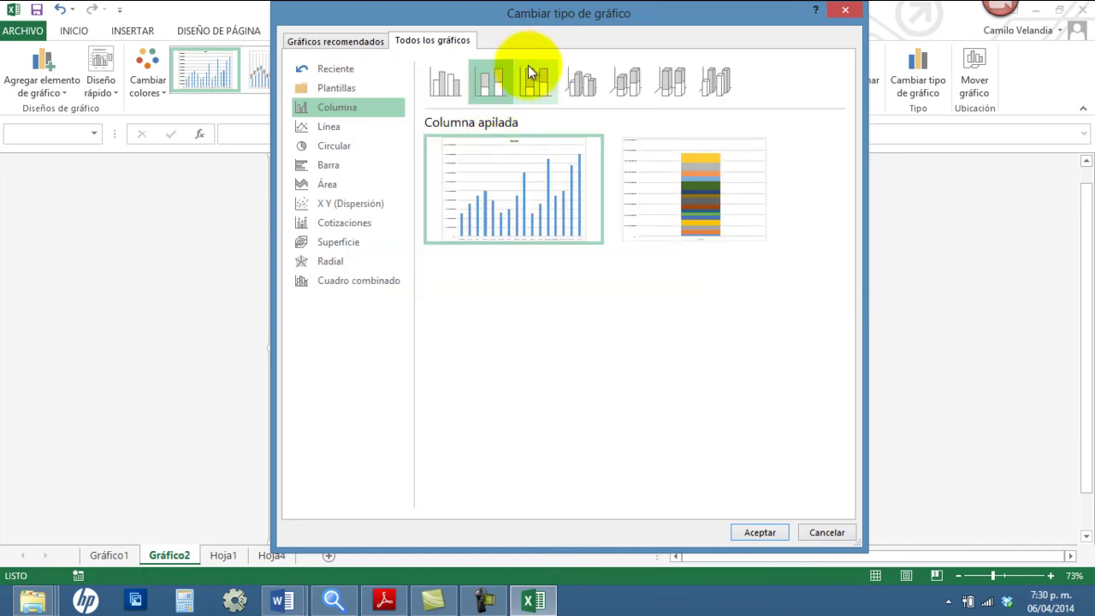
{"action": "left_click", "coordinate": [545, 75]}
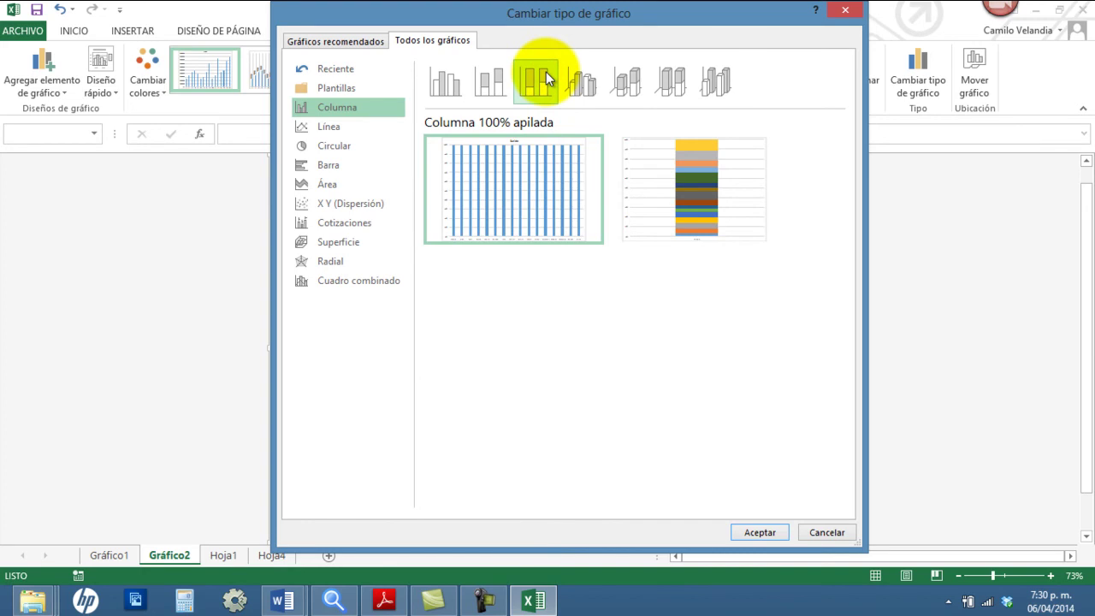
{"action": "mouse_move", "coordinate": [513, 190]}
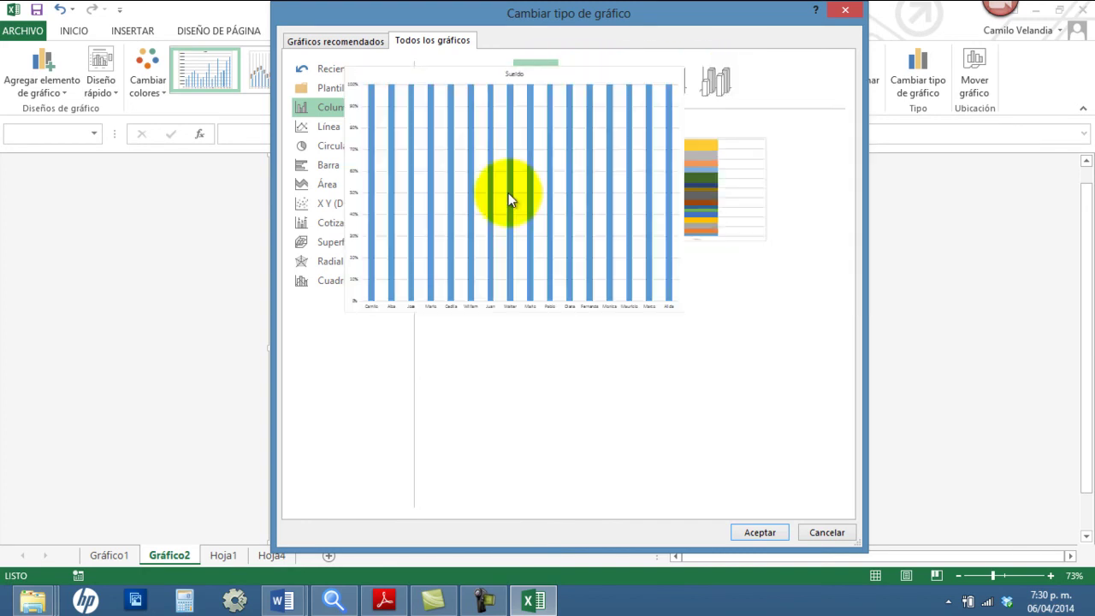
{"action": "left_click", "coordinate": [489, 81]}
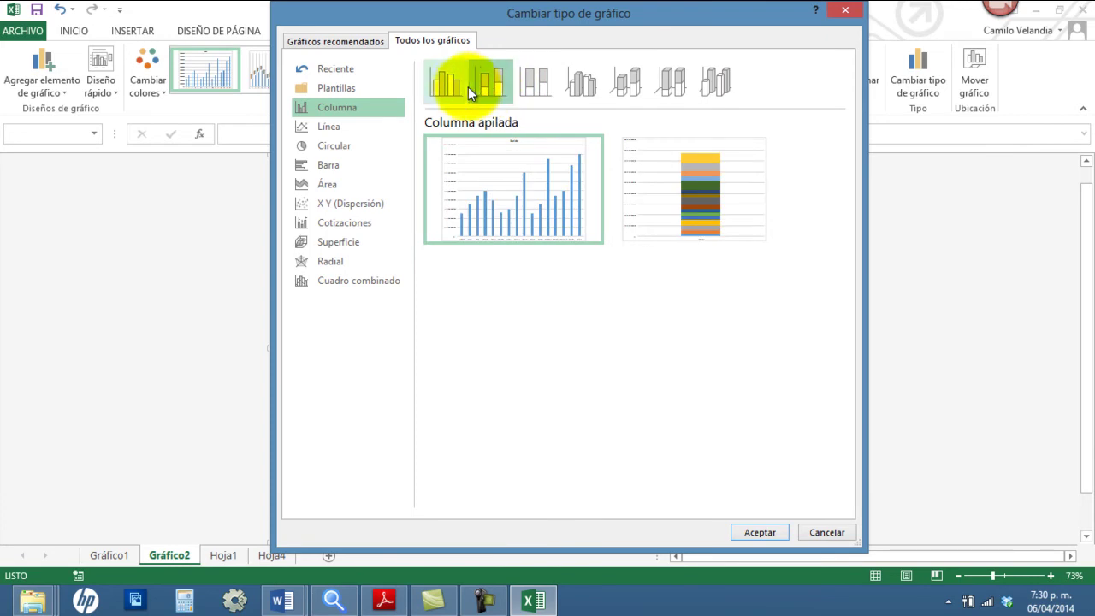
{"action": "left_click", "coordinate": [341, 129]}
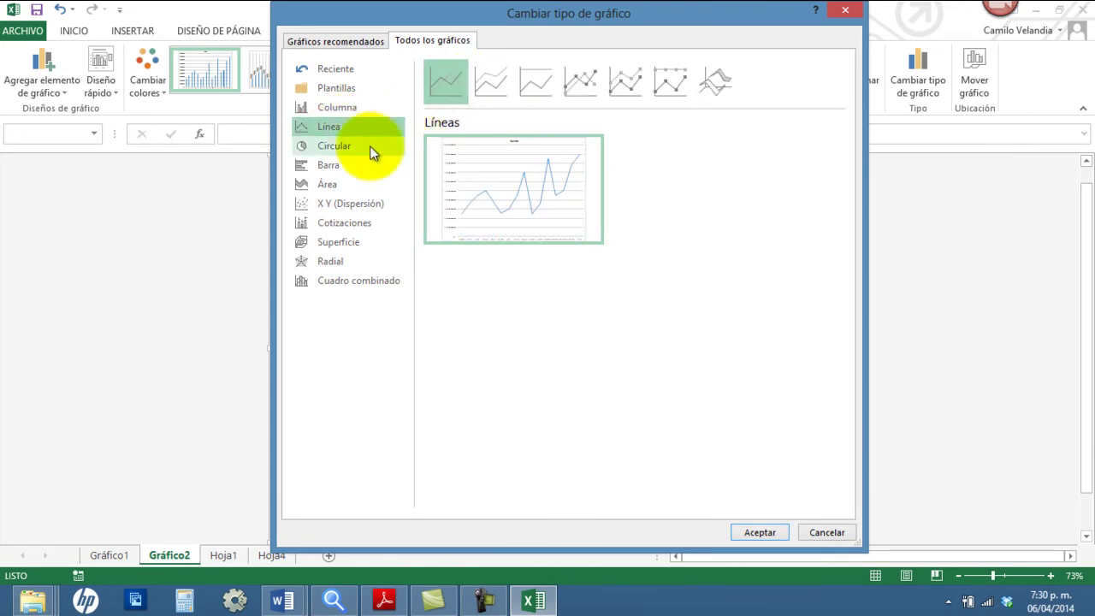
{"action": "left_click", "coordinate": [339, 147]}
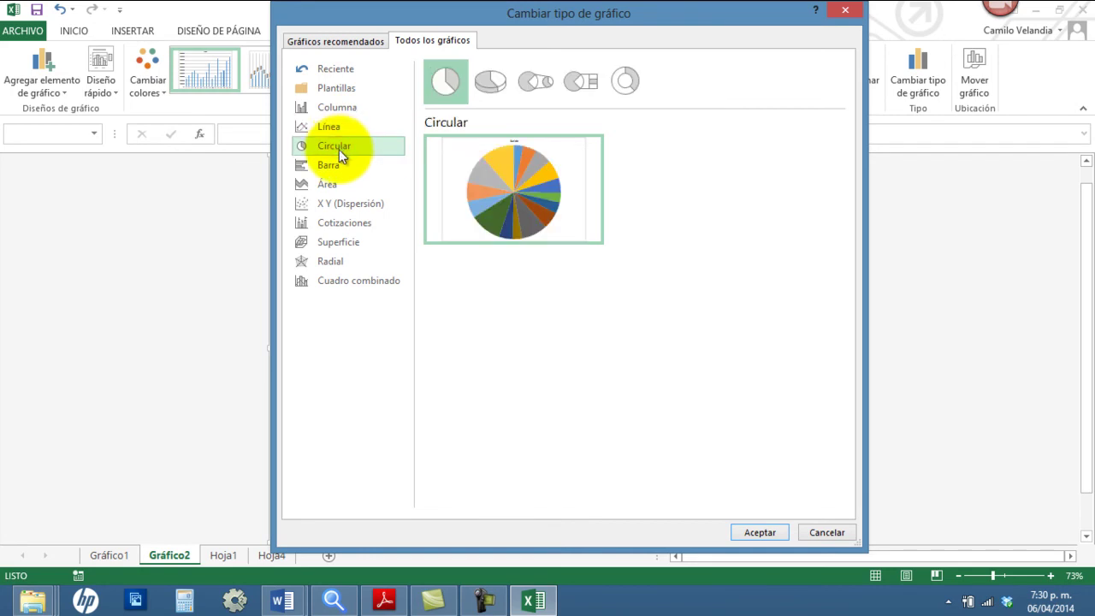
{"action": "left_click", "coordinate": [333, 165]}
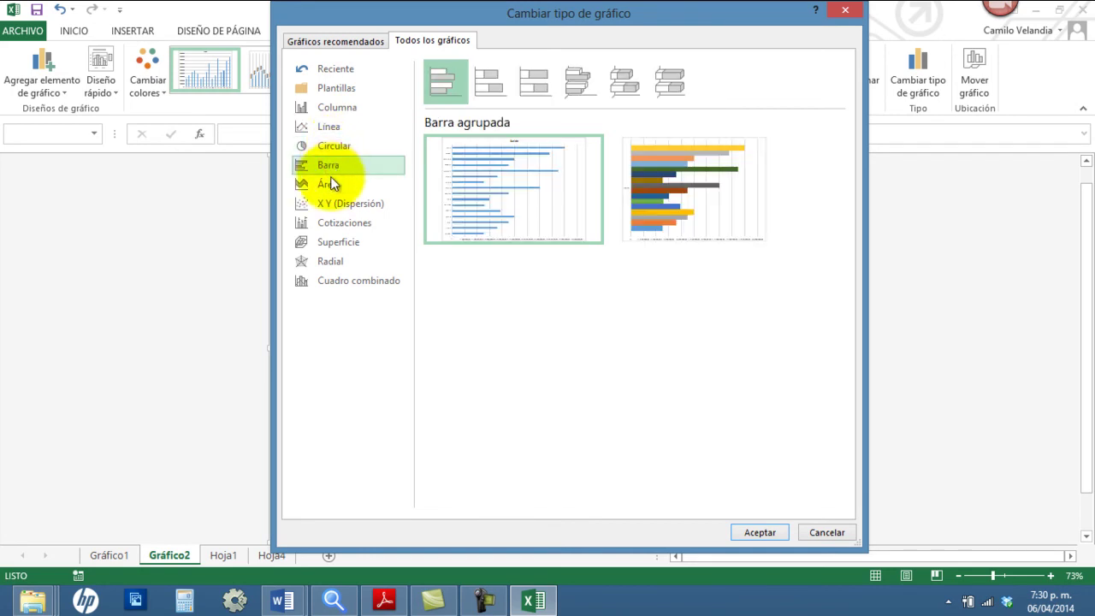
{"action": "left_click", "coordinate": [331, 186]}
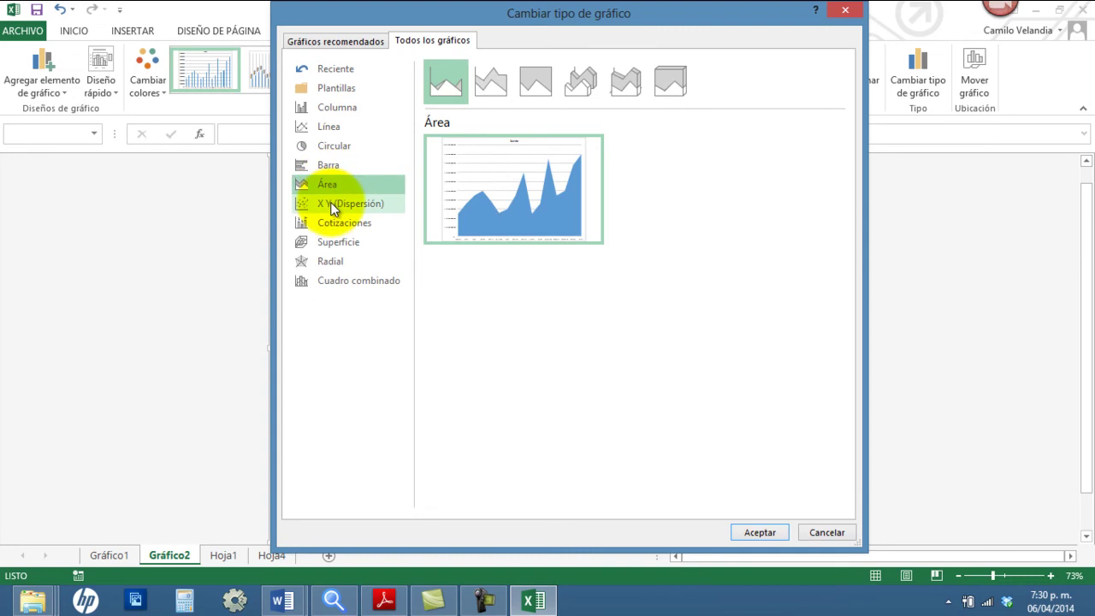
{"action": "left_click", "coordinate": [330, 204]}
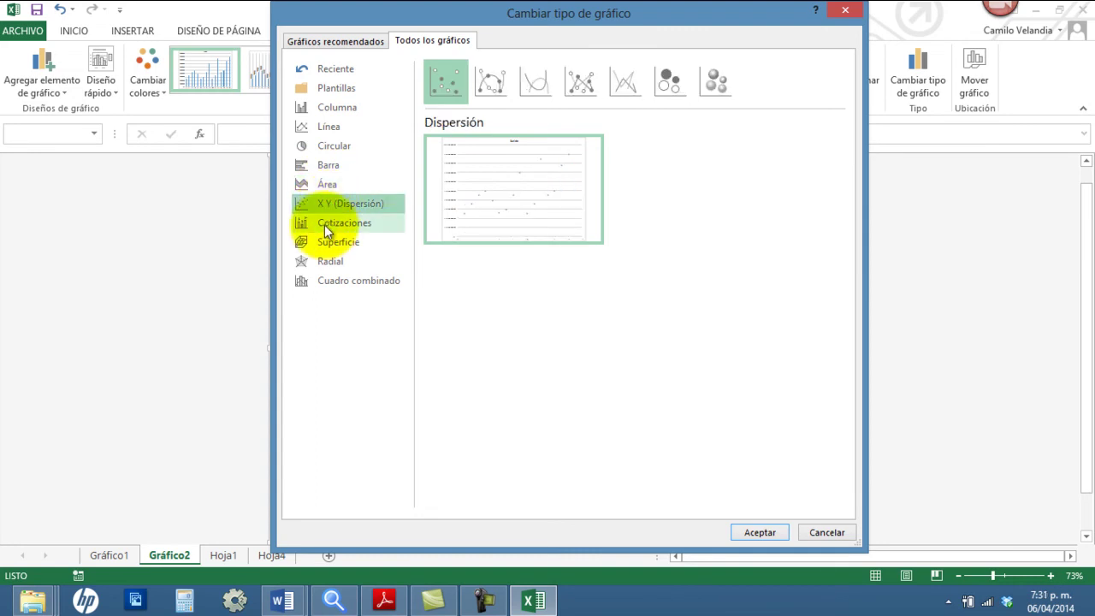
{"action": "left_click", "coordinate": [325, 225]}
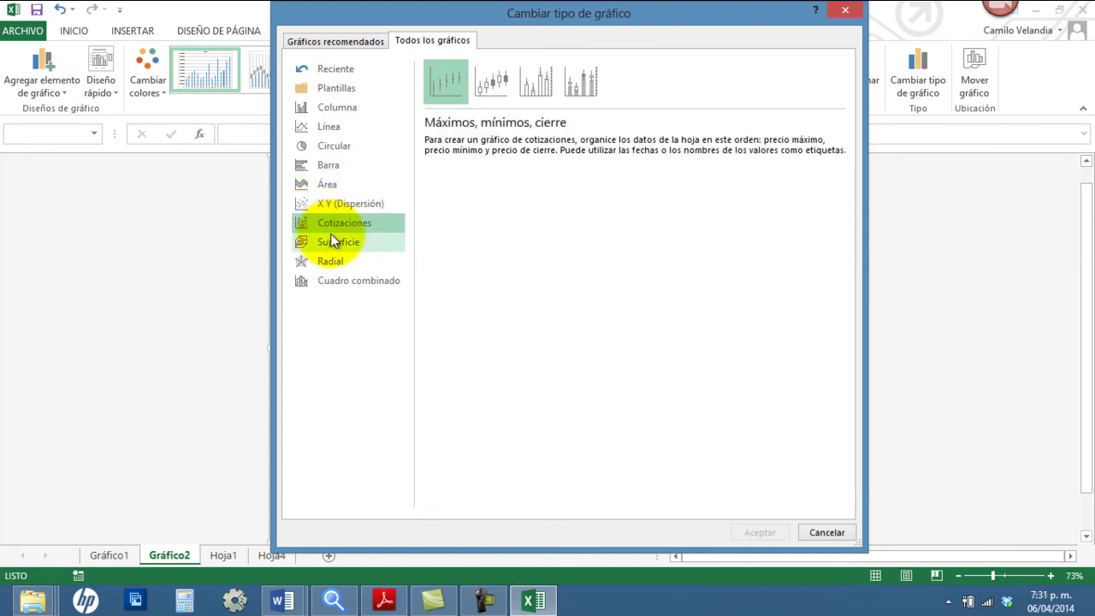
{"action": "left_click", "coordinate": [332, 242]}
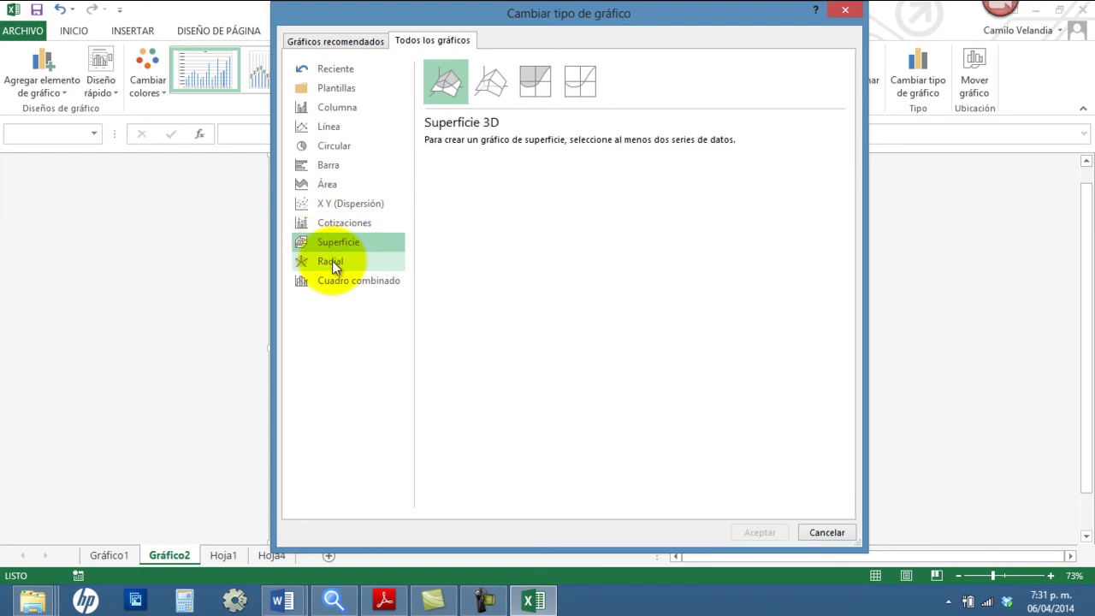
{"action": "left_click", "coordinate": [332, 260]}
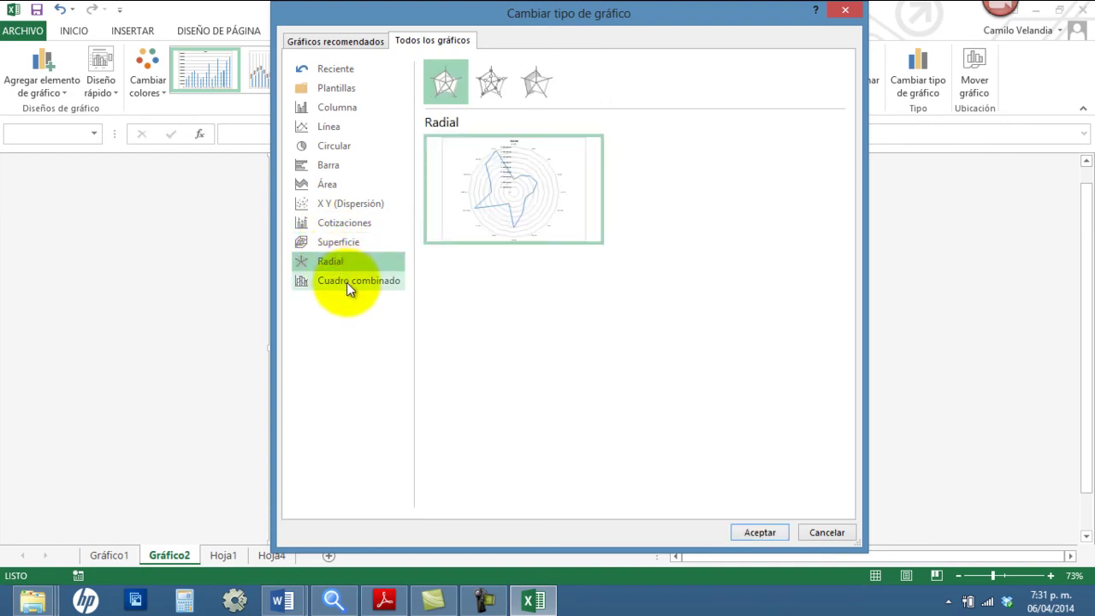
{"action": "left_click", "coordinate": [347, 283]}
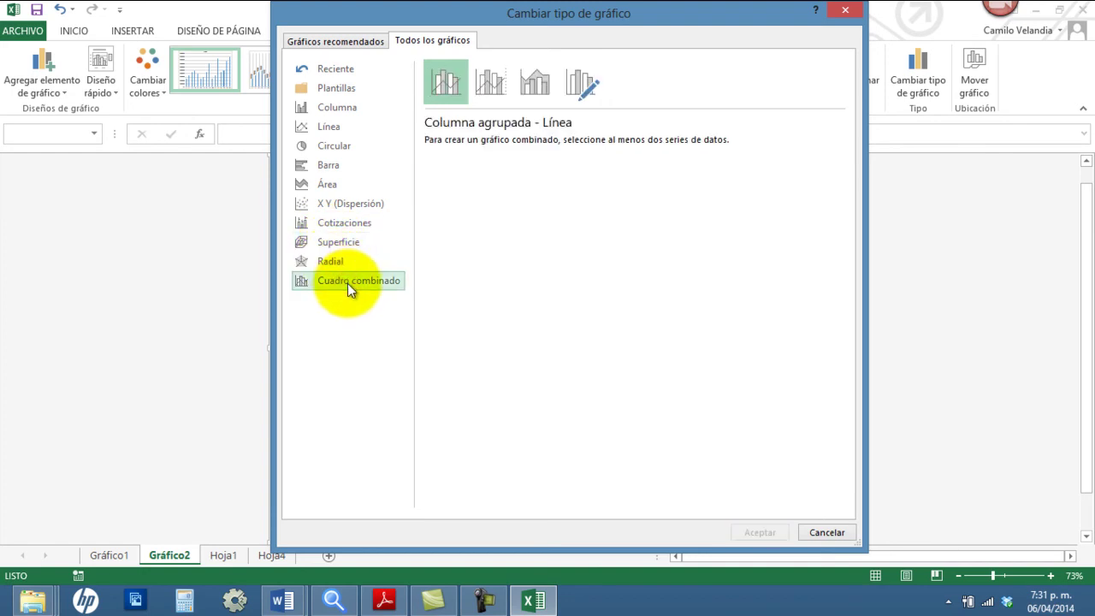
{"action": "left_click", "coordinate": [351, 262]}
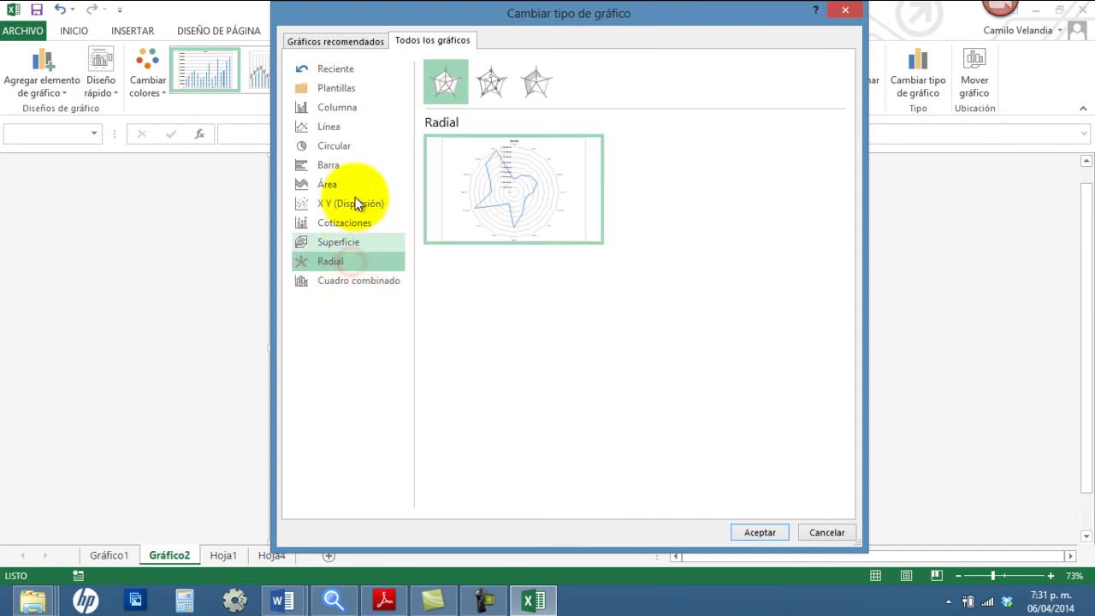
{"action": "left_click", "coordinate": [339, 103]}
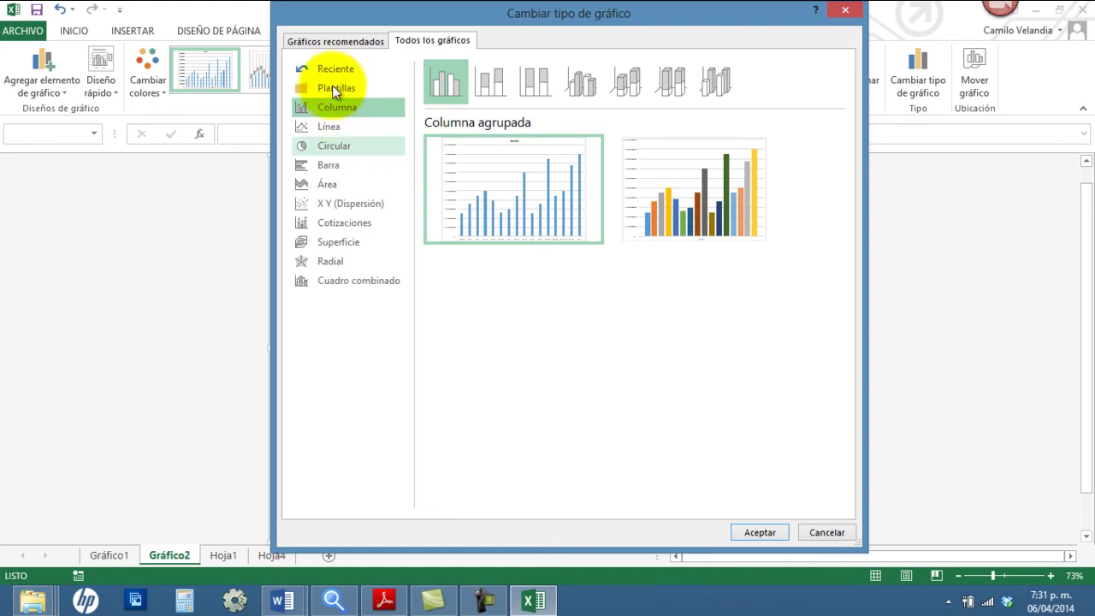
{"action": "left_click", "coordinate": [330, 128]}
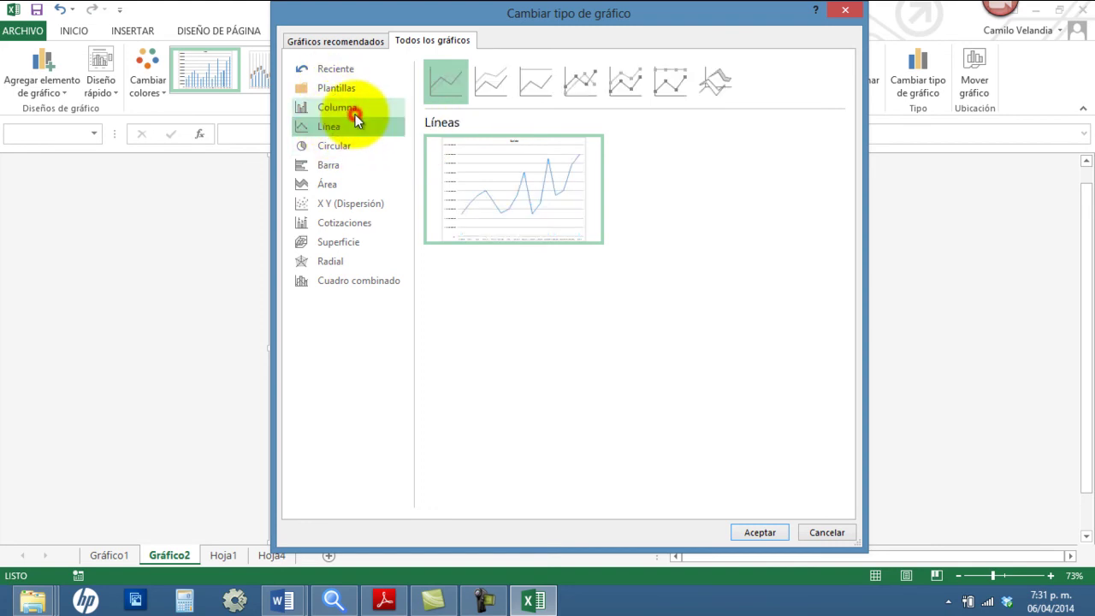
{"action": "left_click", "coordinate": [357, 112]}
{"action": "left_click", "coordinate": [503, 87]}
{"action": "left_click", "coordinate": [536, 85]}
{"action": "left_click", "coordinate": [342, 126]}
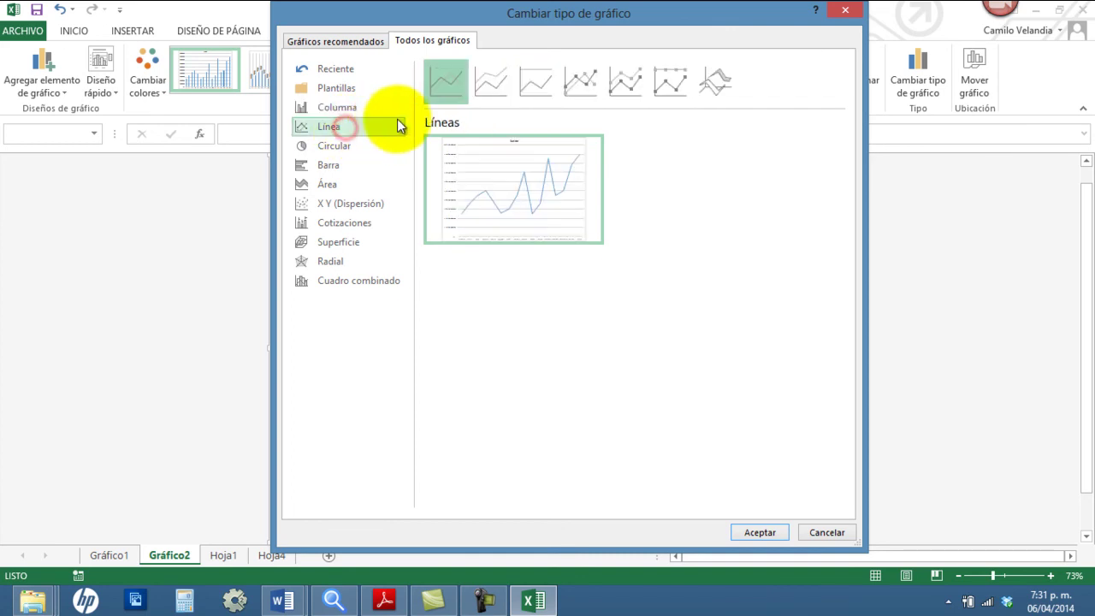
{"action": "left_click", "coordinate": [506, 91]}
{"action": "left_click", "coordinate": [586, 88]}
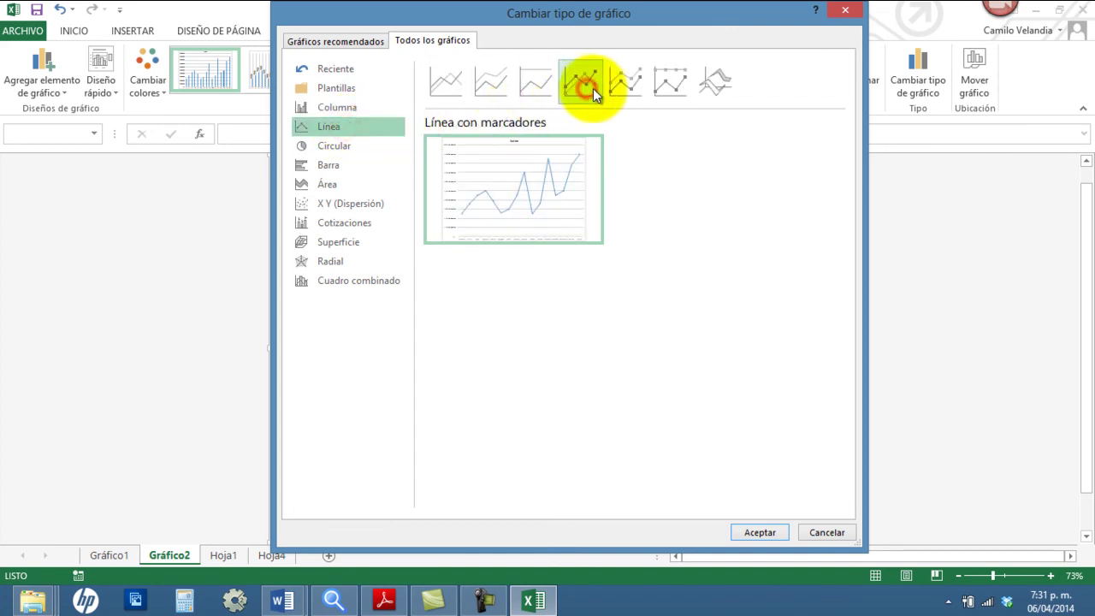
{"action": "left_click", "coordinate": [629, 85]}
{"action": "left_click", "coordinate": [671, 83]}
{"action": "left_click", "coordinate": [715, 82]}
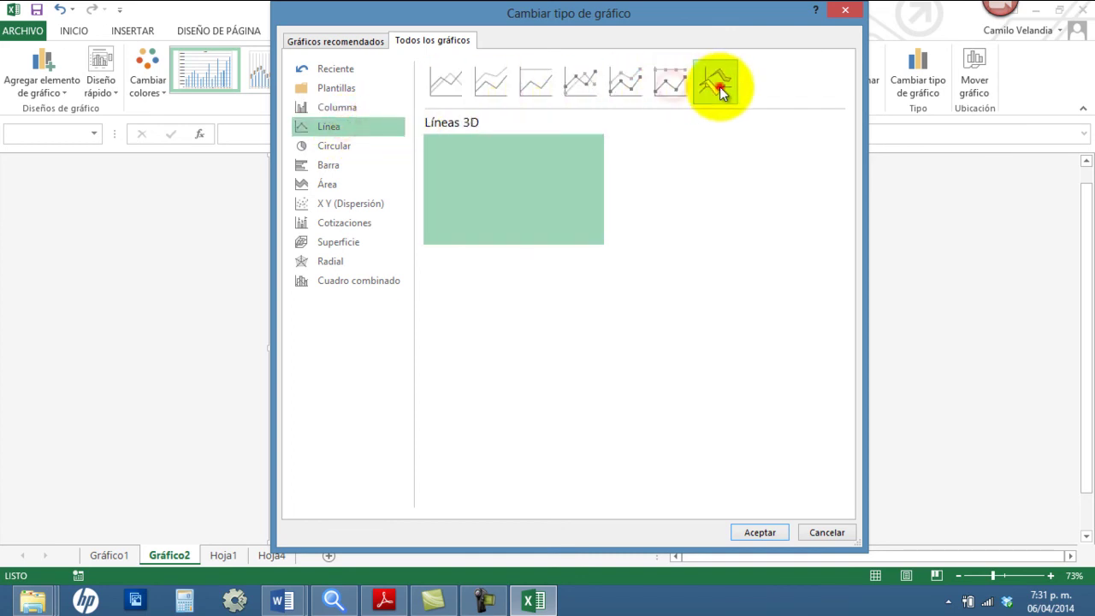
{"action": "left_click", "coordinate": [330, 147]}
{"action": "left_click", "coordinate": [482, 87]}
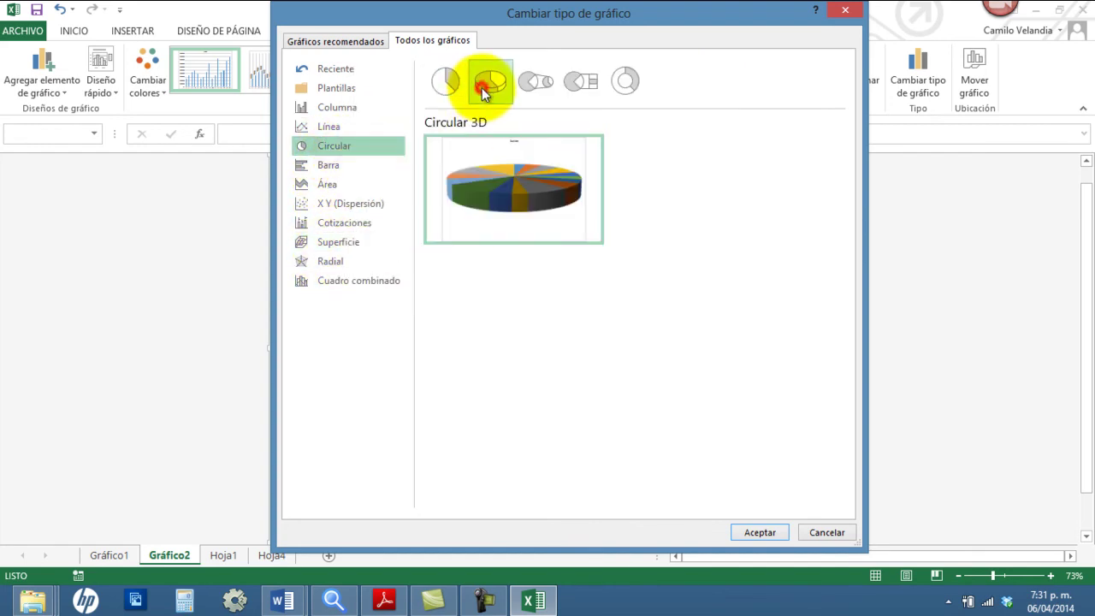
{"action": "left_click", "coordinate": [535, 86]}
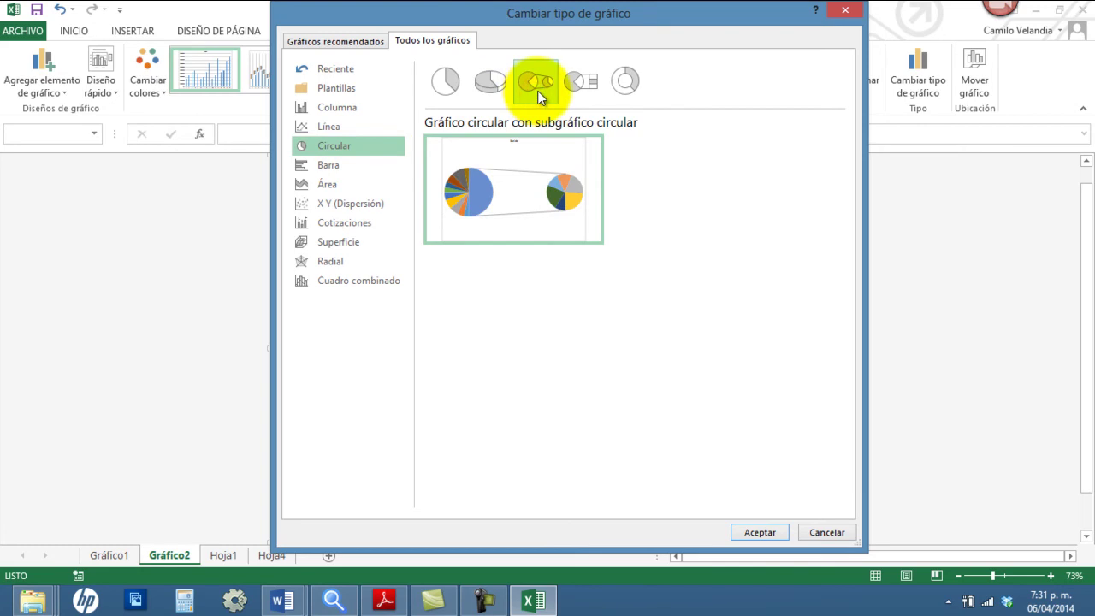
{"action": "left_click", "coordinate": [579, 86]}
{"action": "left_click", "coordinate": [627, 83]}
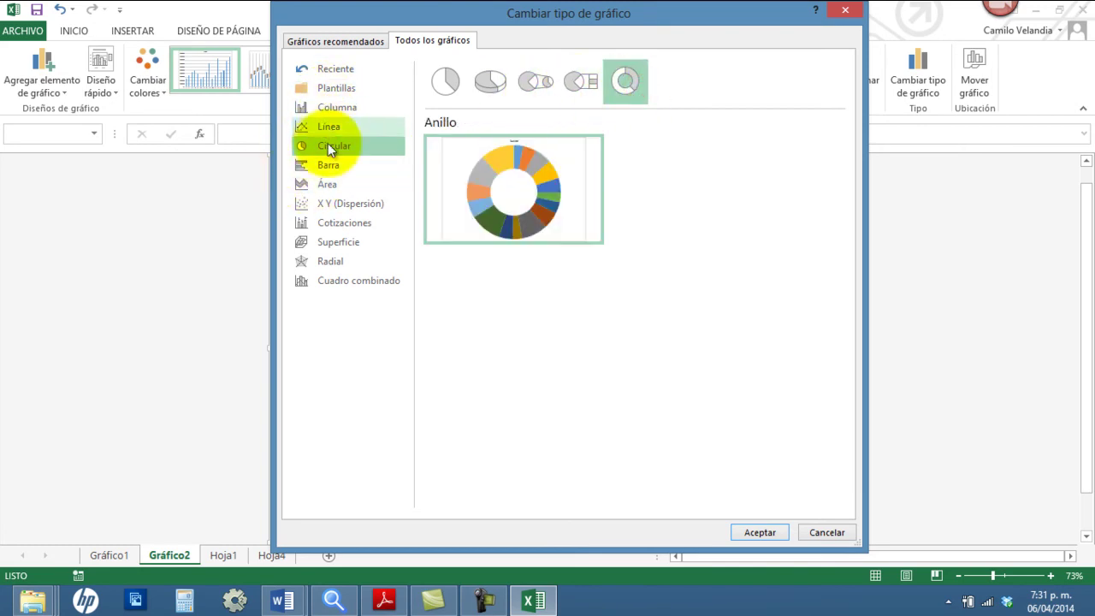
{"action": "left_click", "coordinate": [325, 166]}
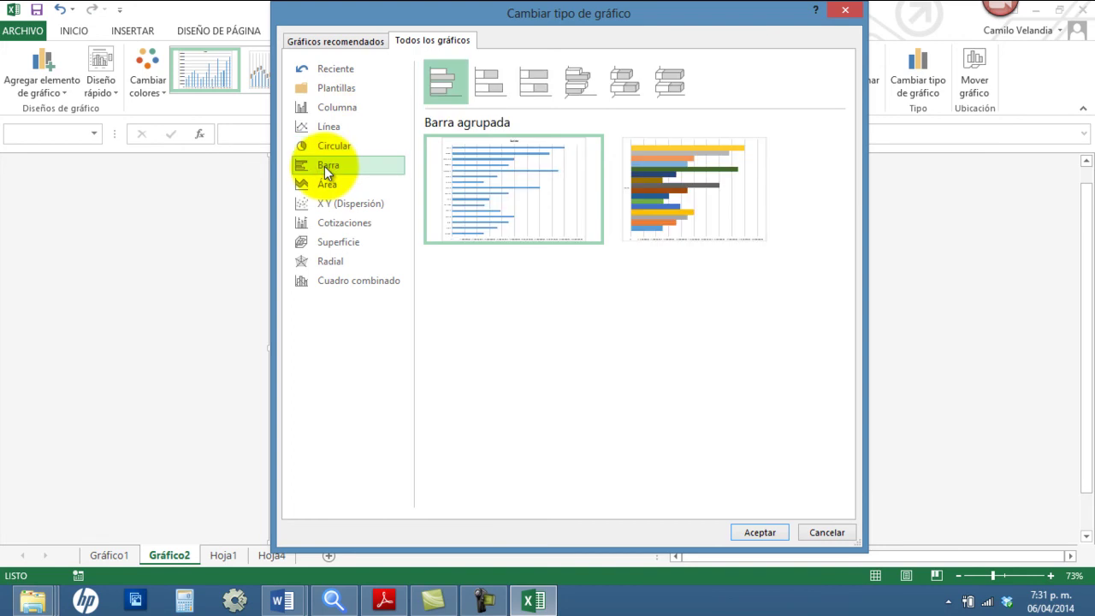
{"action": "left_click", "coordinate": [331, 109]}
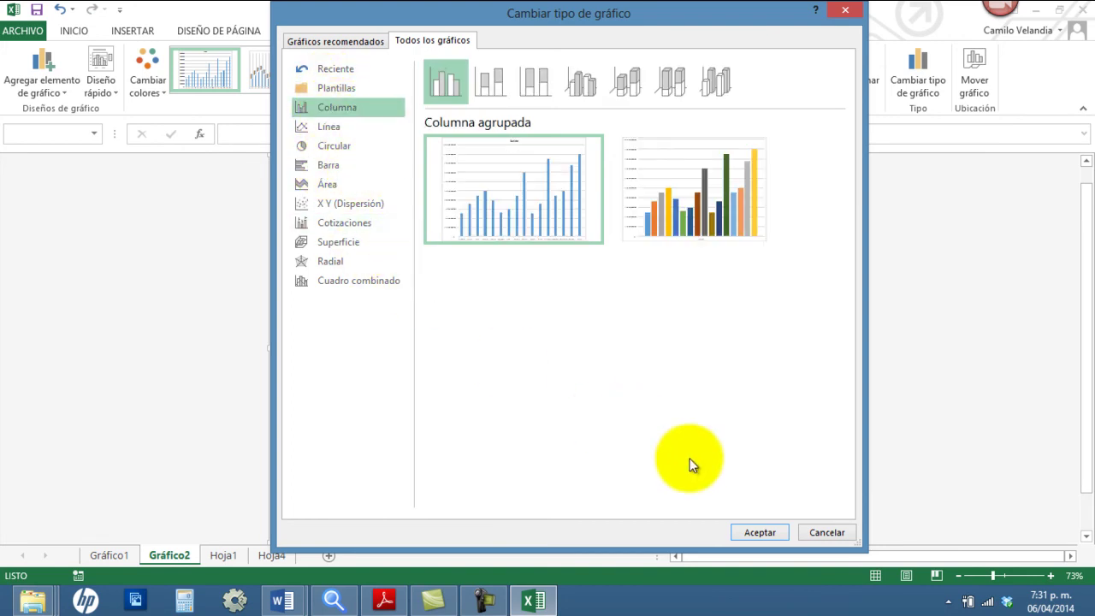
{"action": "left_click", "coordinate": [758, 532]}
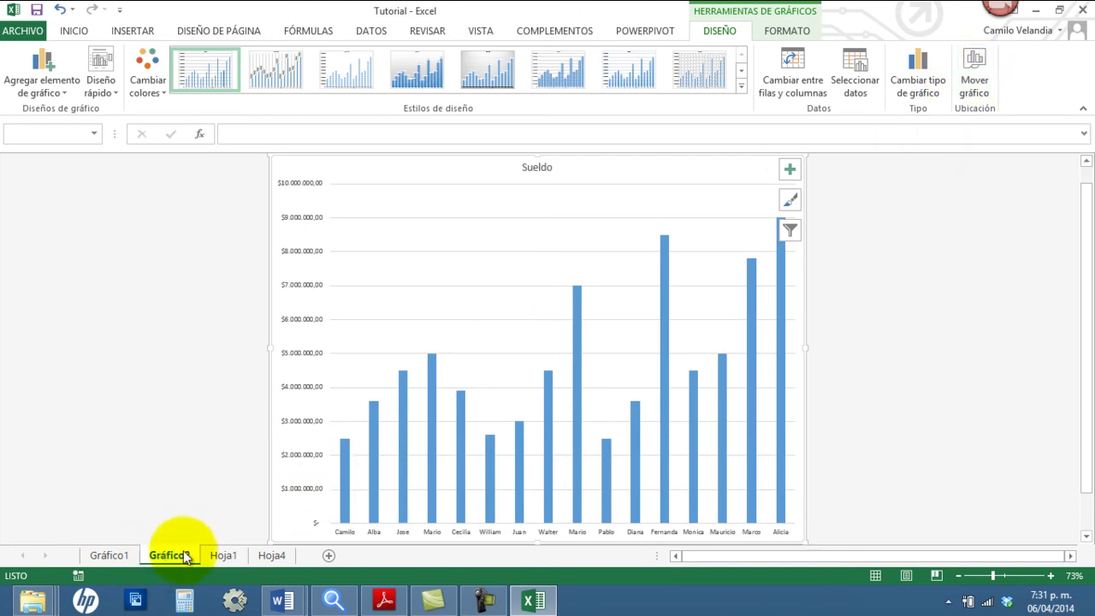
Look over Gráfico1 and Hoja1, then return to the Gráfico2 chart sheet
{"action": "left_click", "coordinate": [127, 558]}
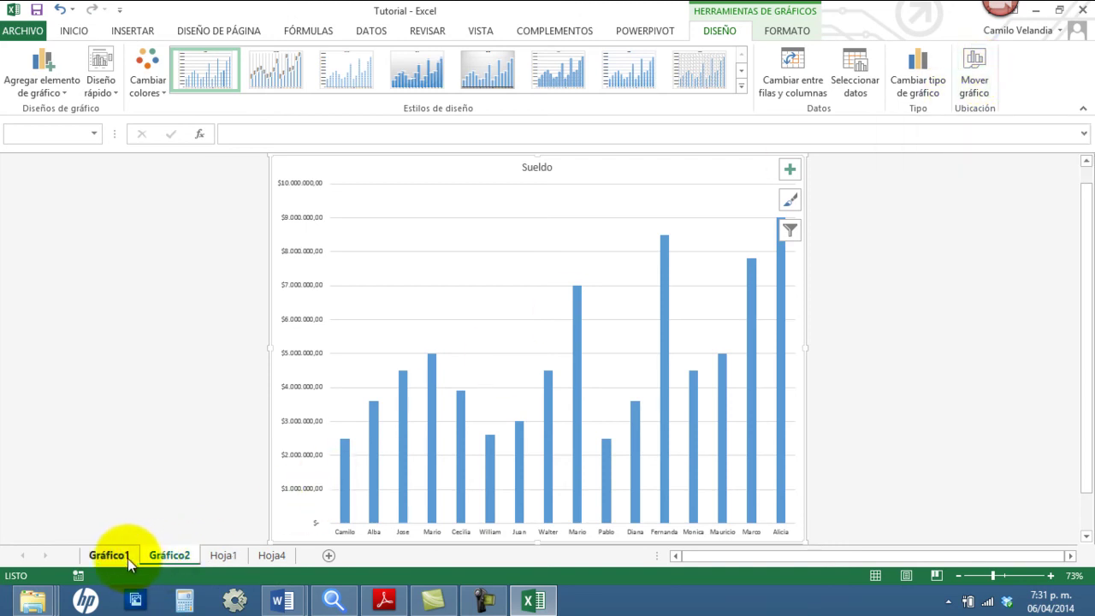
{"action": "left_click", "coordinate": [171, 559]}
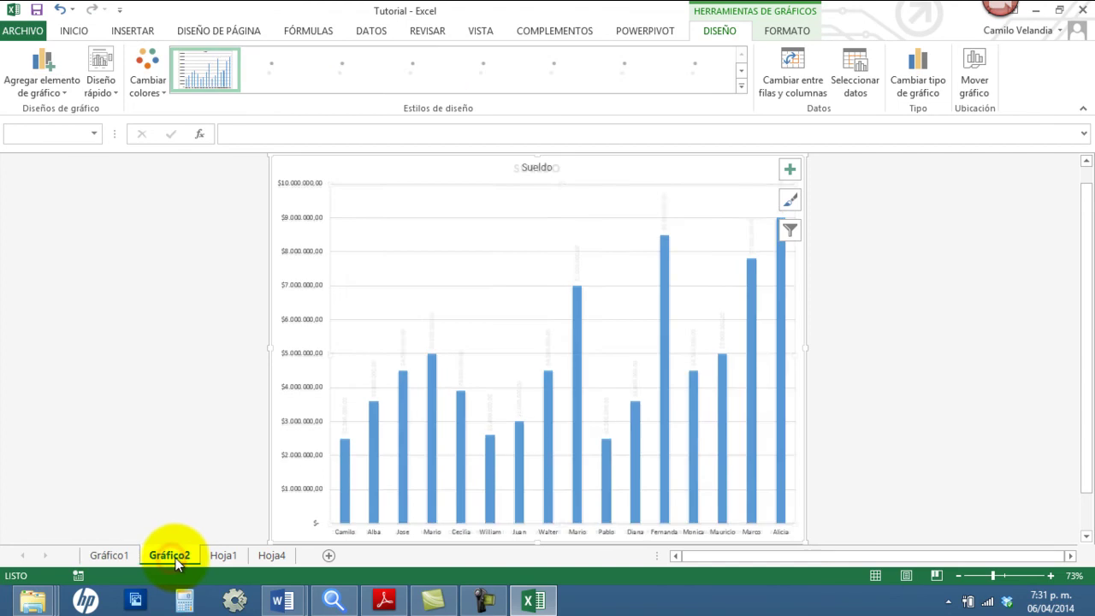
{"action": "left_click", "coordinate": [231, 558]}
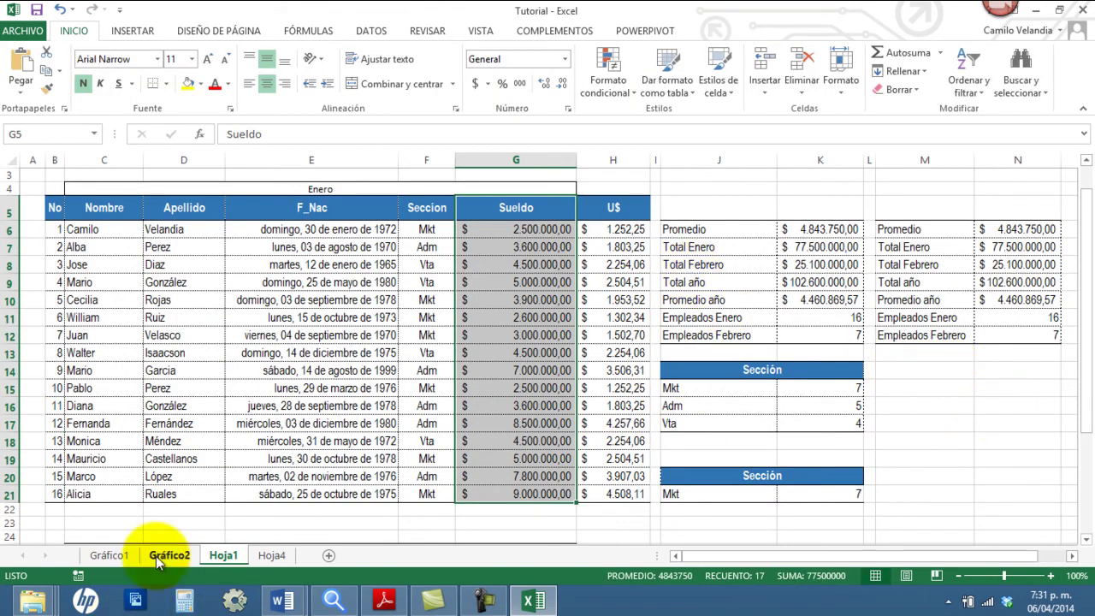
{"action": "left_click", "coordinate": [187, 561]}
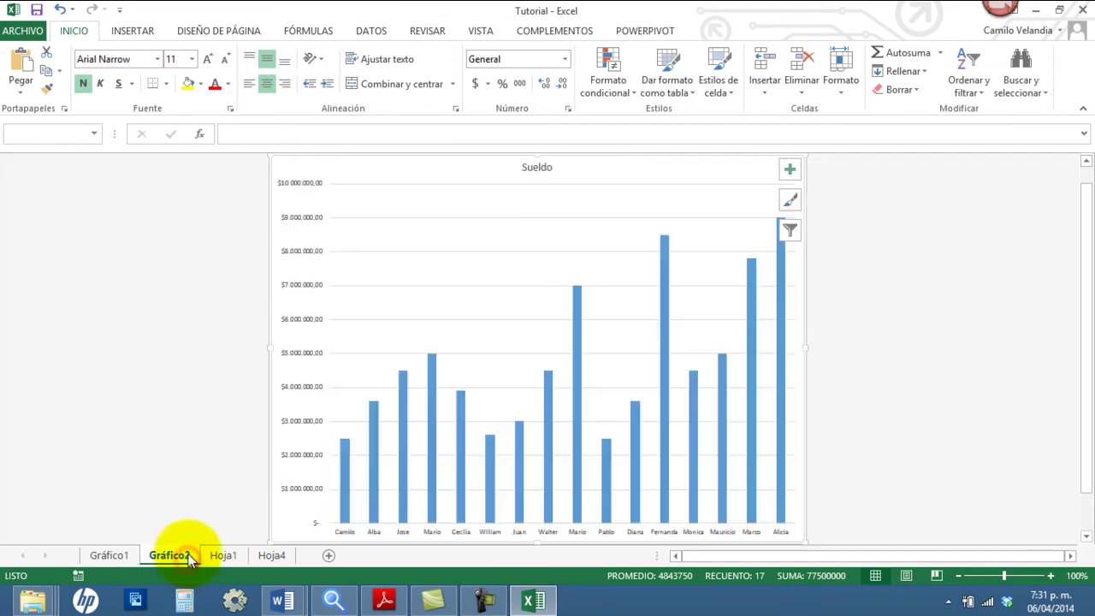
Move the Sueldo chart onto Hoja1 as an object, placed right of the summary tables
{"action": "left_click", "coordinate": [980, 65]}
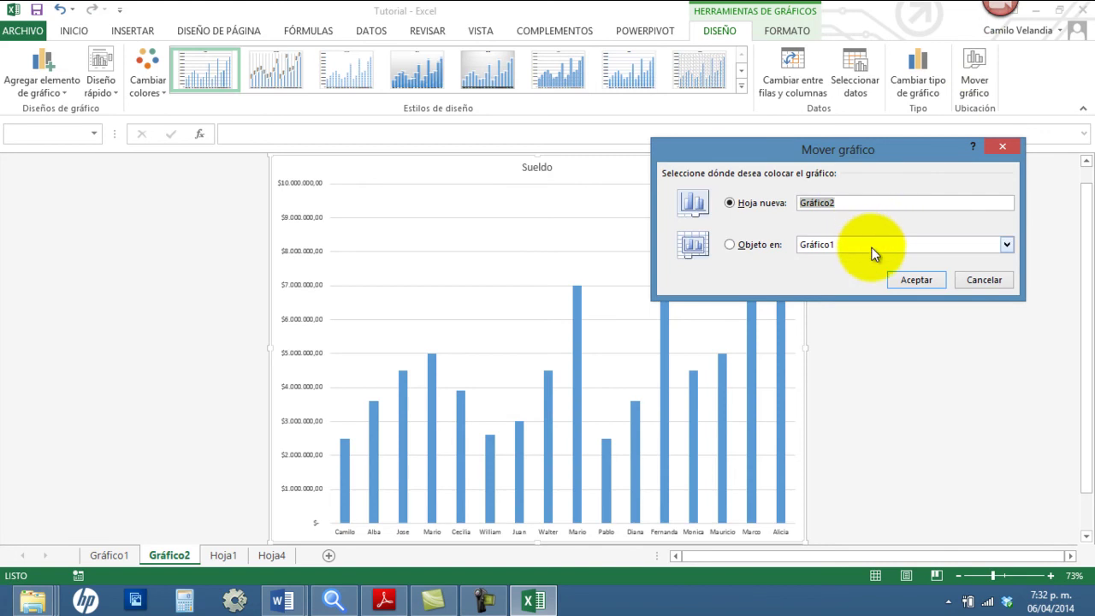
{"action": "left_click", "coordinate": [739, 247]}
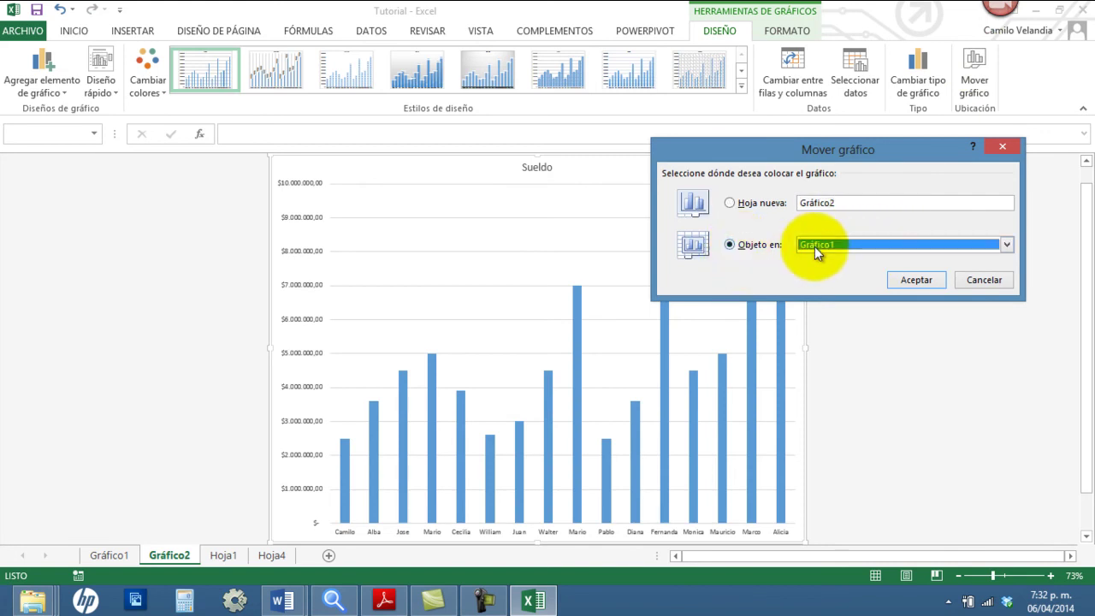
{"action": "left_click", "coordinate": [845, 249]}
{"action": "left_click", "coordinate": [814, 270]}
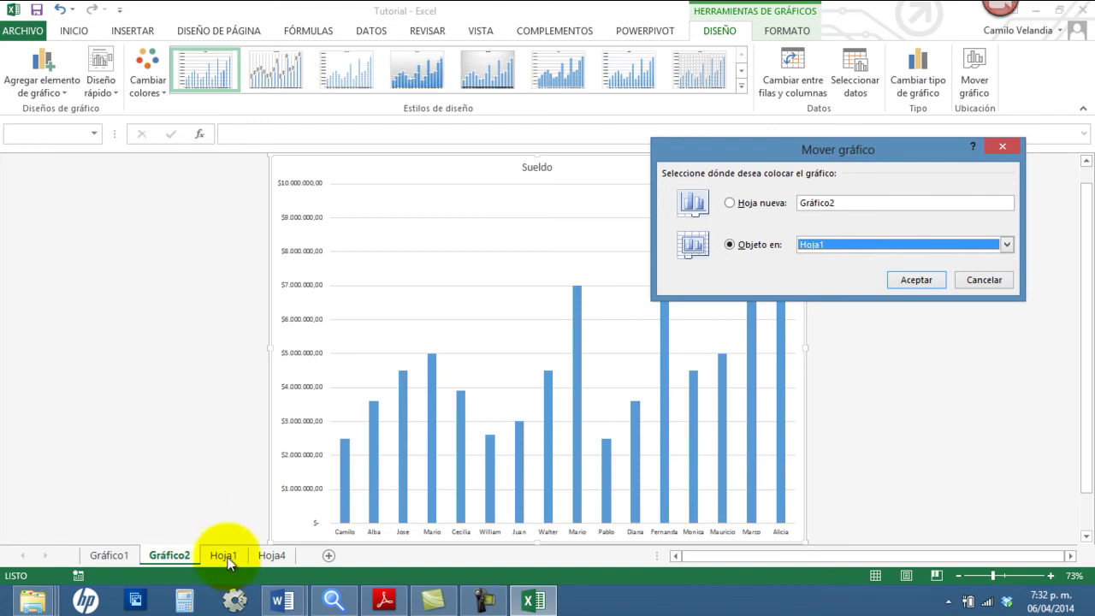
{"action": "left_click", "coordinate": [917, 280]}
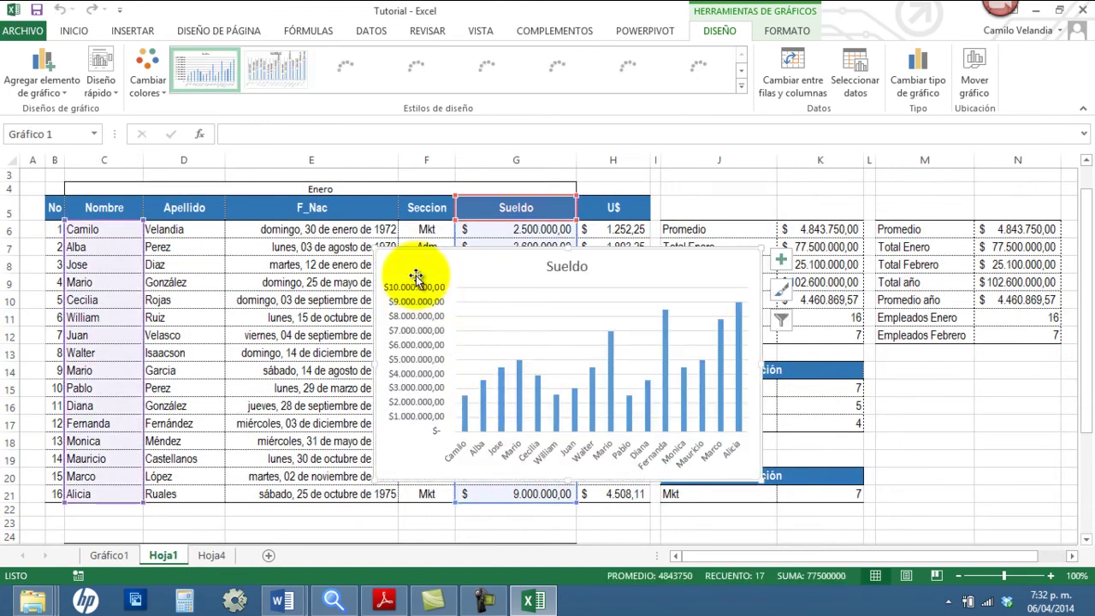
{"action": "mouse_move", "coordinate": [396, 261]}
{"action": "left_mouse_down"}
{"action": "mouse_move", "coordinate": [920, 293]}
{"action": "mouse_move", "coordinate": [1003, 336]}
{"action": "mouse_move", "coordinate": [983, 215]}
{"action": "mouse_move", "coordinate": [701, 245]}
{"action": "mouse_move", "coordinate": [658, 230]}
{"action": "left_mouse_up"}
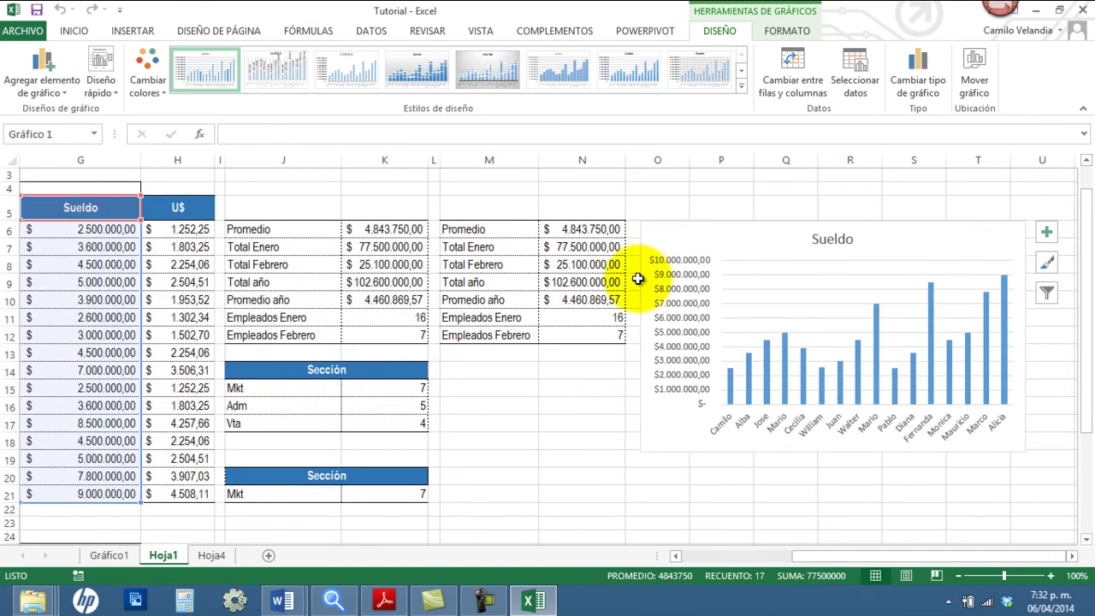
{"action": "left_click", "coordinate": [569, 407]}
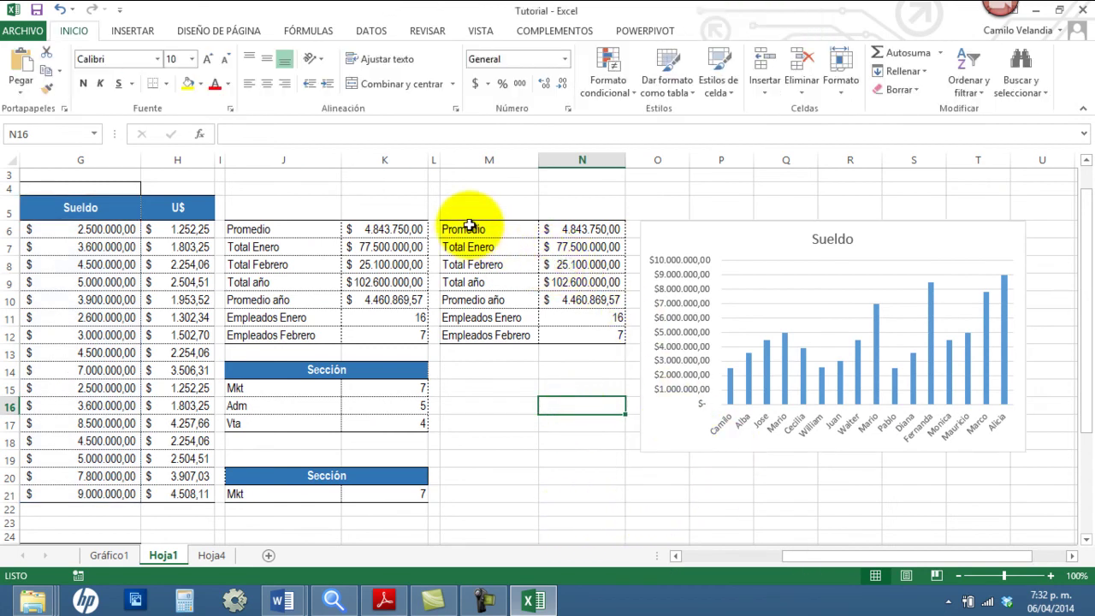
Paste the totals block into M6:N10 and chart Total Enero vs Total Febrero with F11
{"action": "left_click_drag", "start_coordinate": [468, 226], "coordinate": [588, 297]}
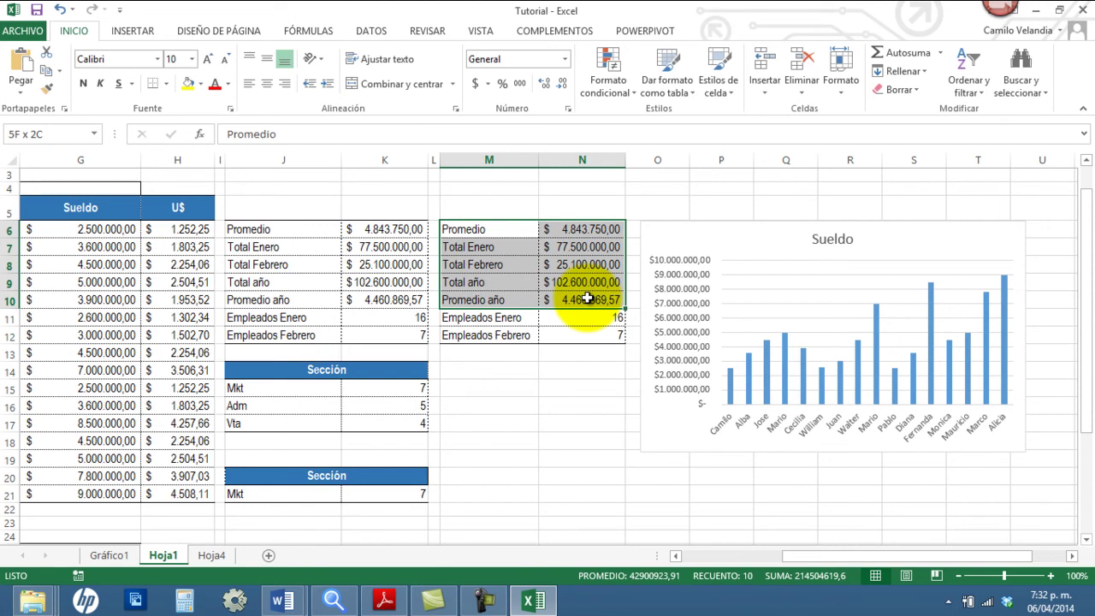
{"action": "key", "text": "ctrl+v"}
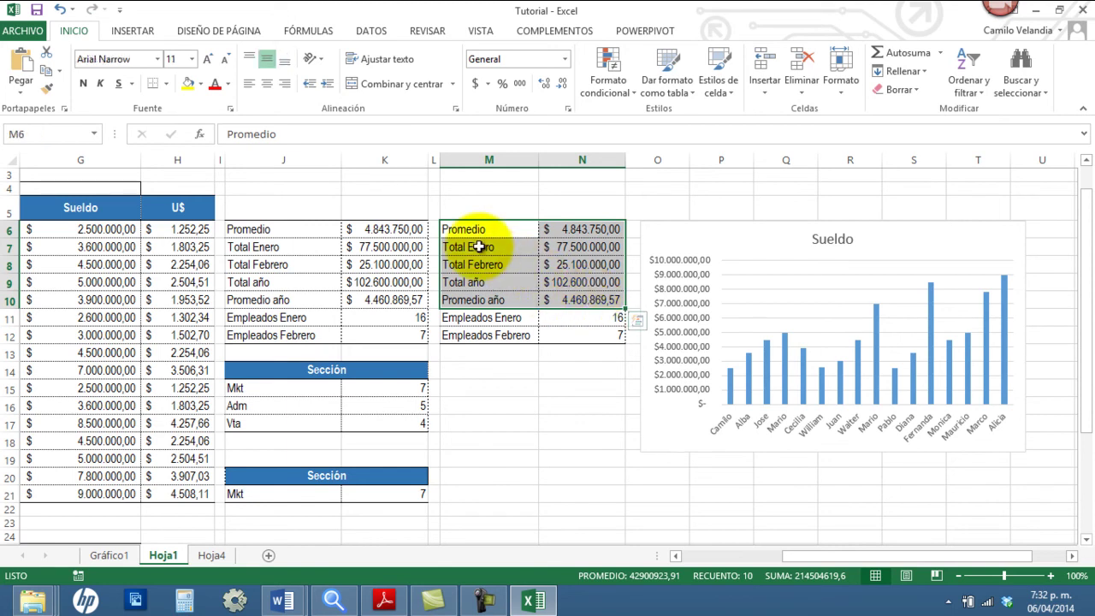
{"action": "left_click", "coordinate": [521, 246]}
{"action": "left_click_drag", "start_coordinate": [521, 247], "coordinate": [571, 264]}
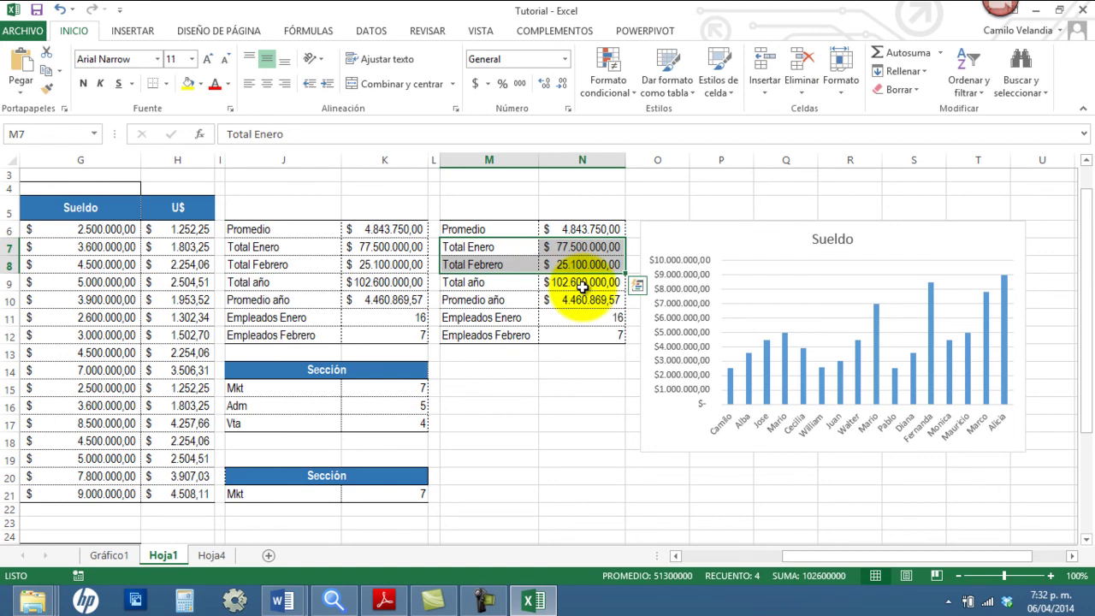
{"action": "key", "text": "F11"}
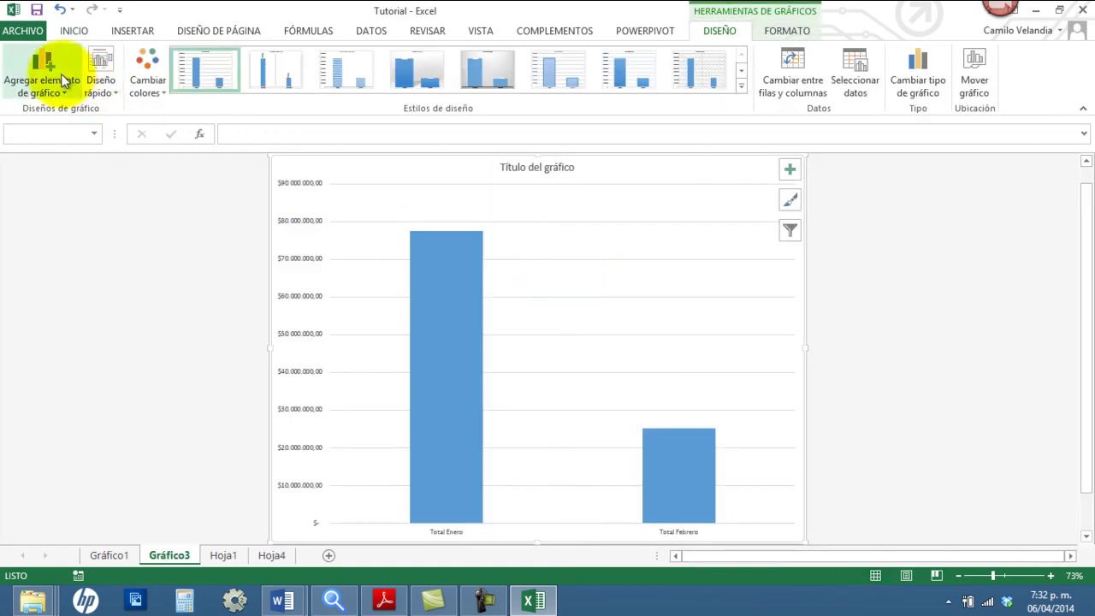
Change the Gráfico3 chart type to Circular 3D
{"action": "left_click", "coordinate": [917, 77]}
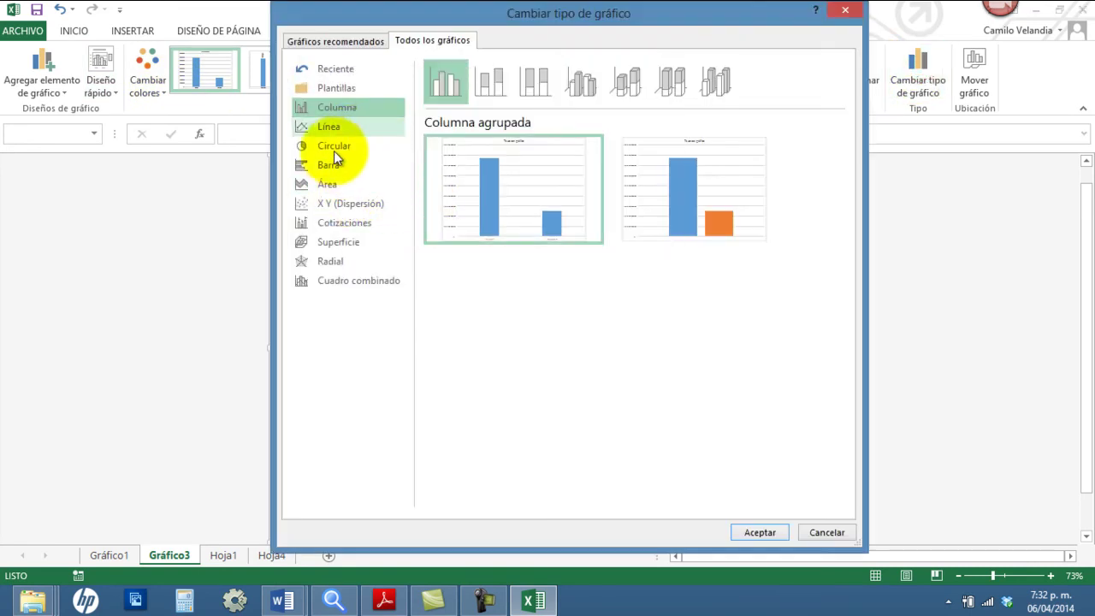
{"action": "left_click", "coordinate": [331, 149]}
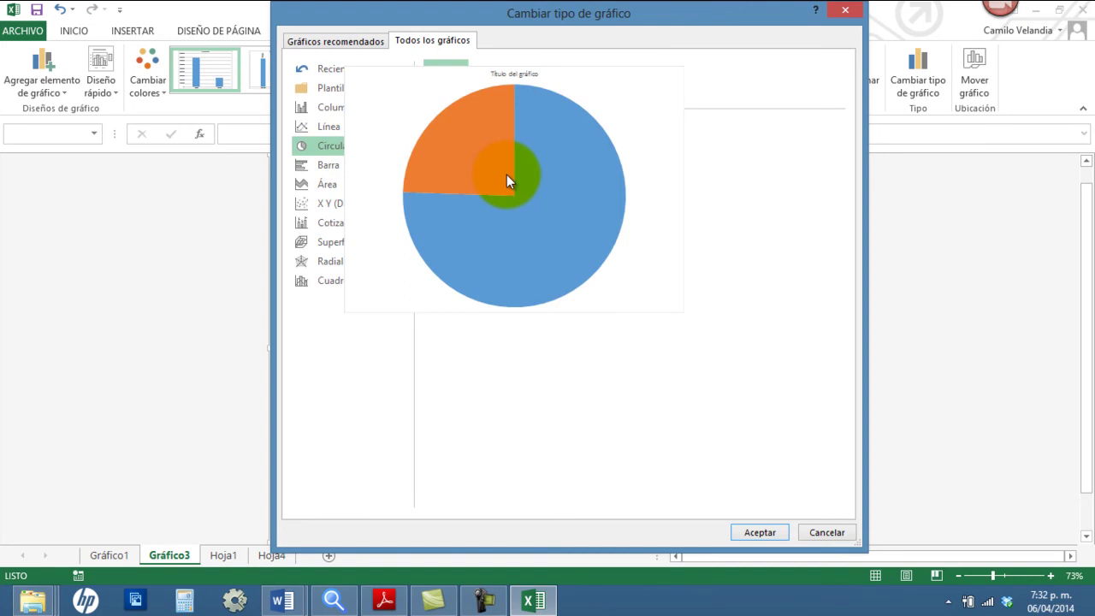
{"action": "left_click", "coordinate": [496, 83]}
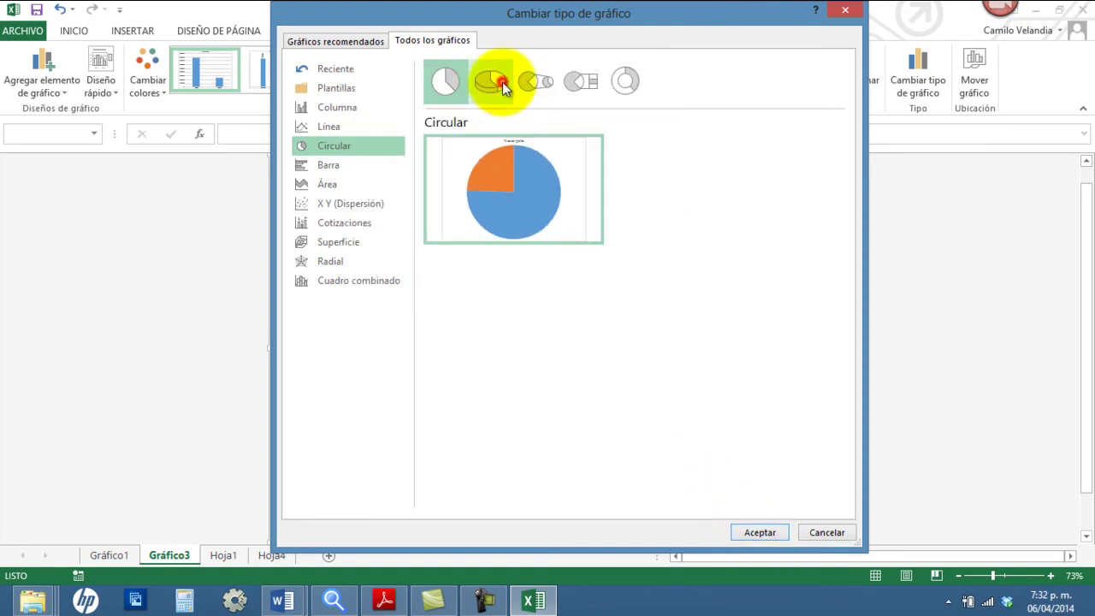
{"action": "left_click", "coordinate": [761, 532]}
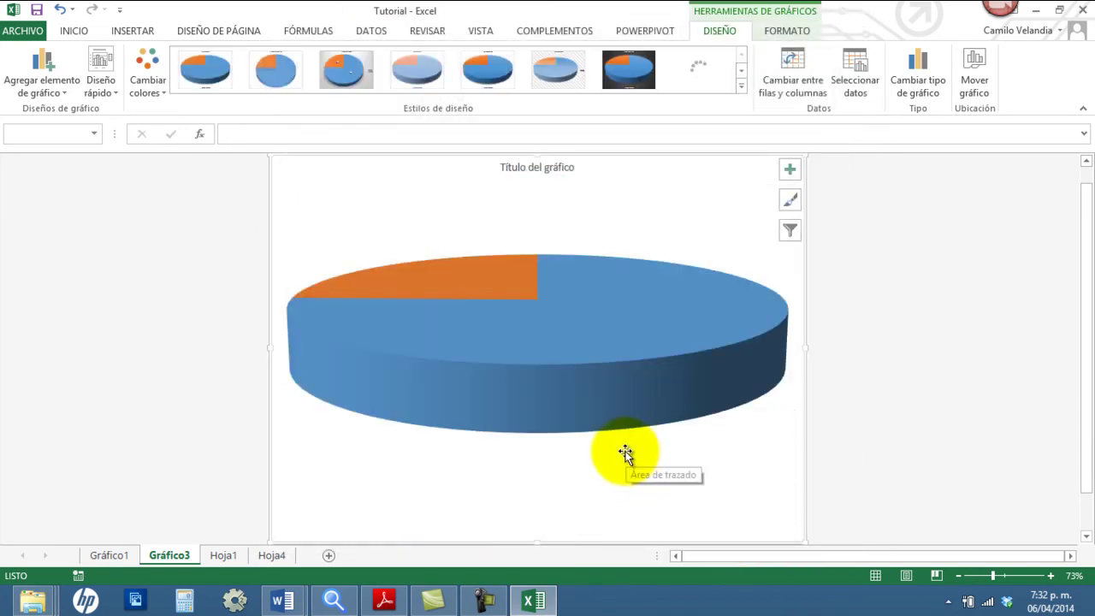
Apply layout 2 with percentages and title the pie 'Gastos totales en nómina Enero Febrero'
{"action": "left_click", "coordinate": [101, 70]}
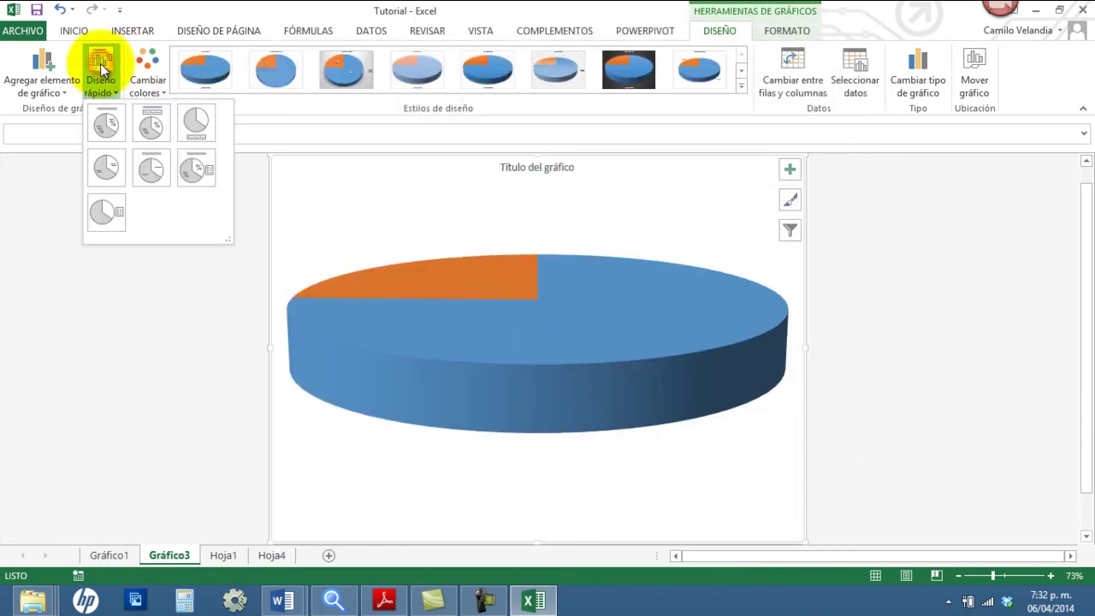
{"action": "left_click", "coordinate": [158, 132]}
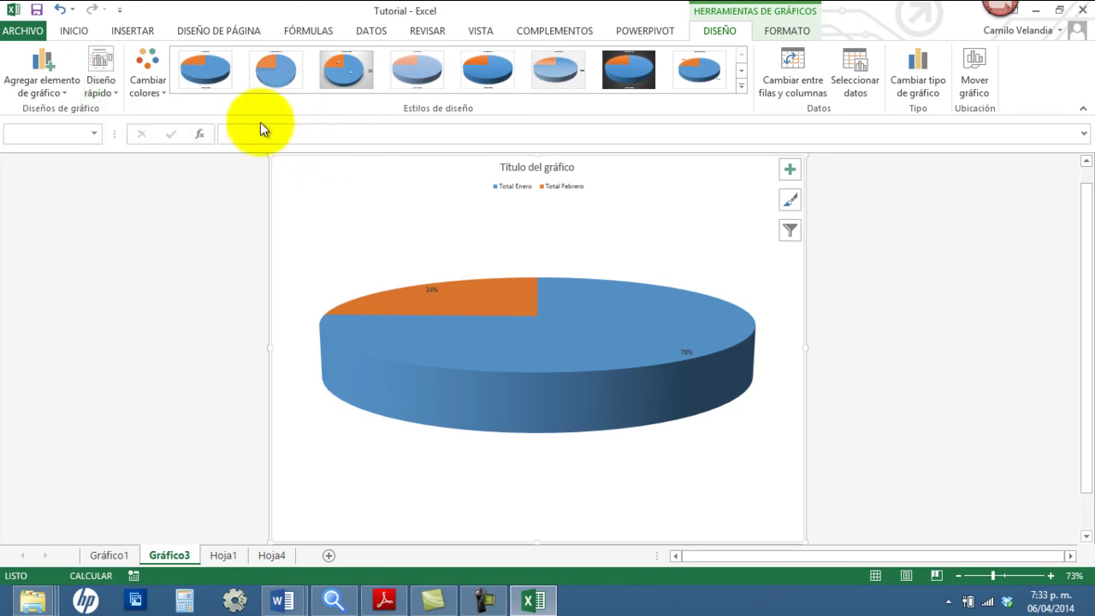
{"action": "left_click", "coordinate": [530, 166]}
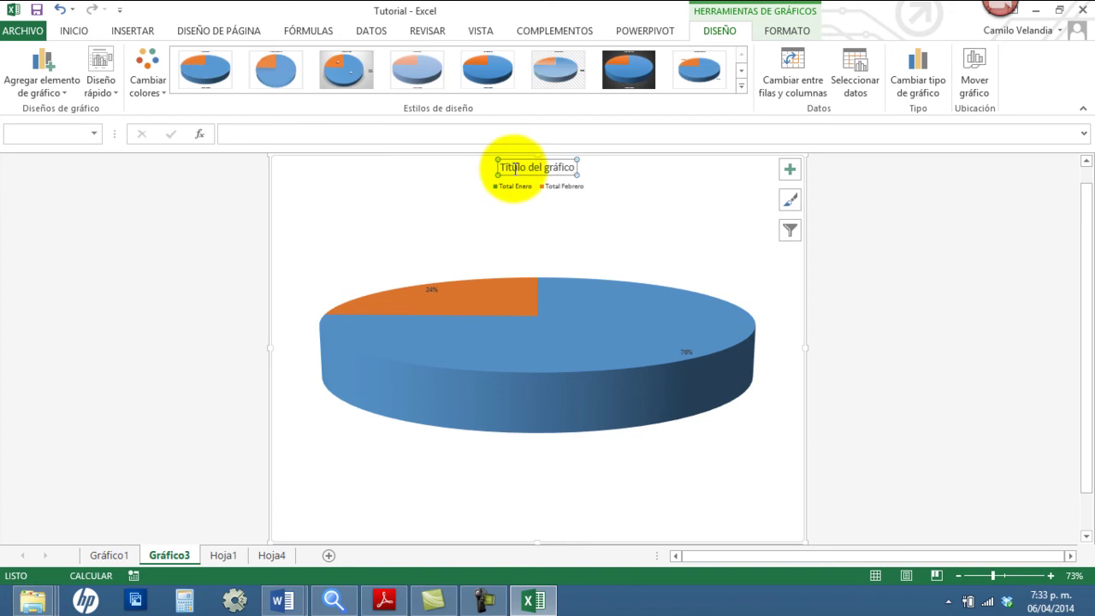
{"action": "left_click_drag", "start_coordinate": [505, 167], "coordinate": [587, 182]}
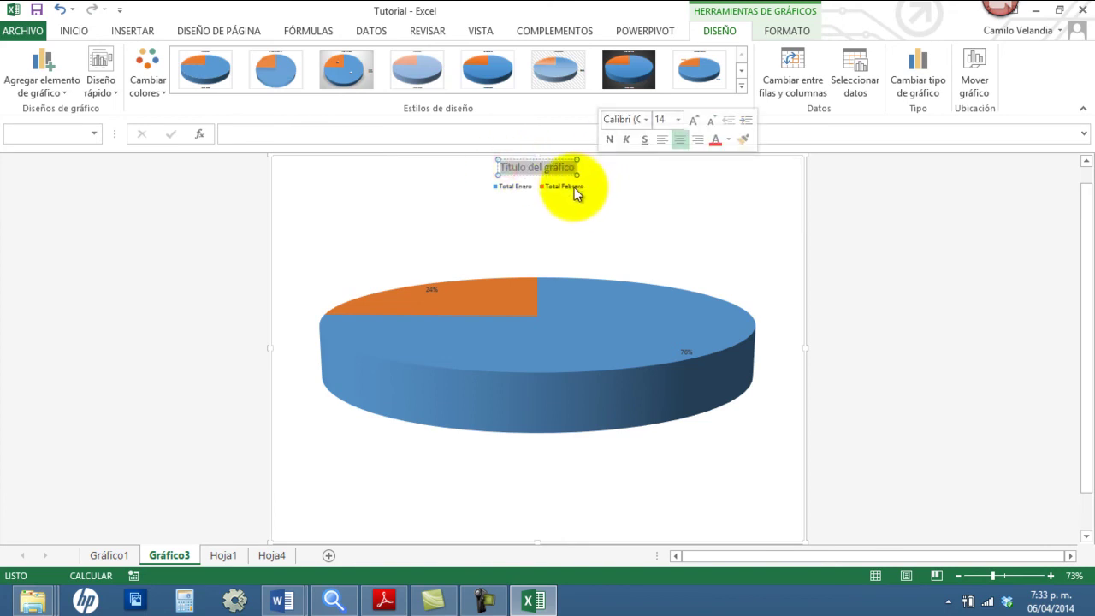
{"action": "type", "text": "Gastos"}
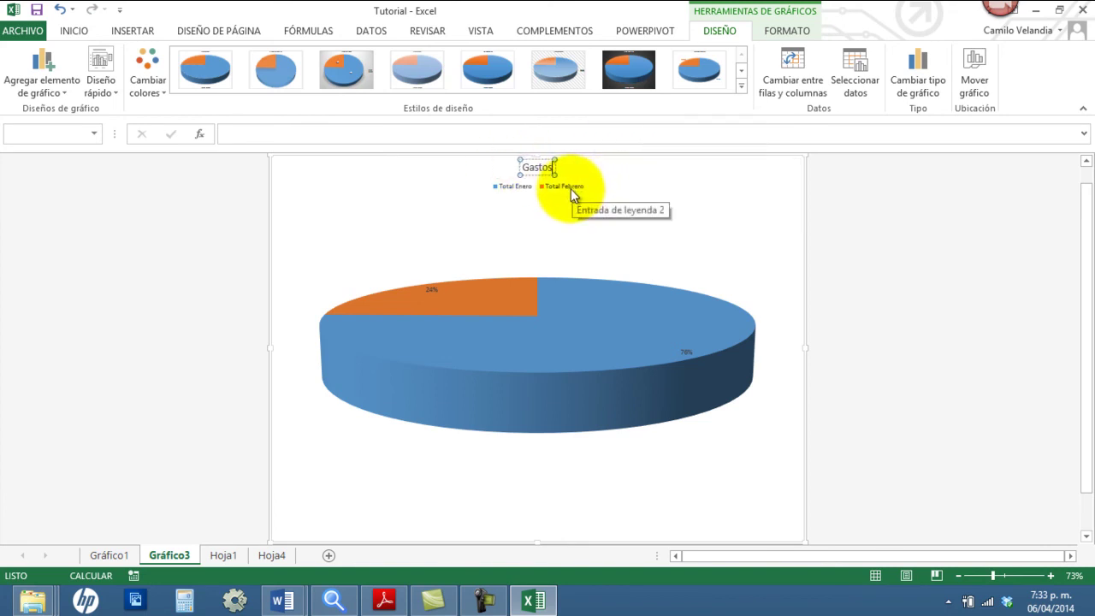
{"action": "type", "text": "tales en mómina Enero Febrero"}
{"action": "left_click", "coordinate": [630, 219]}
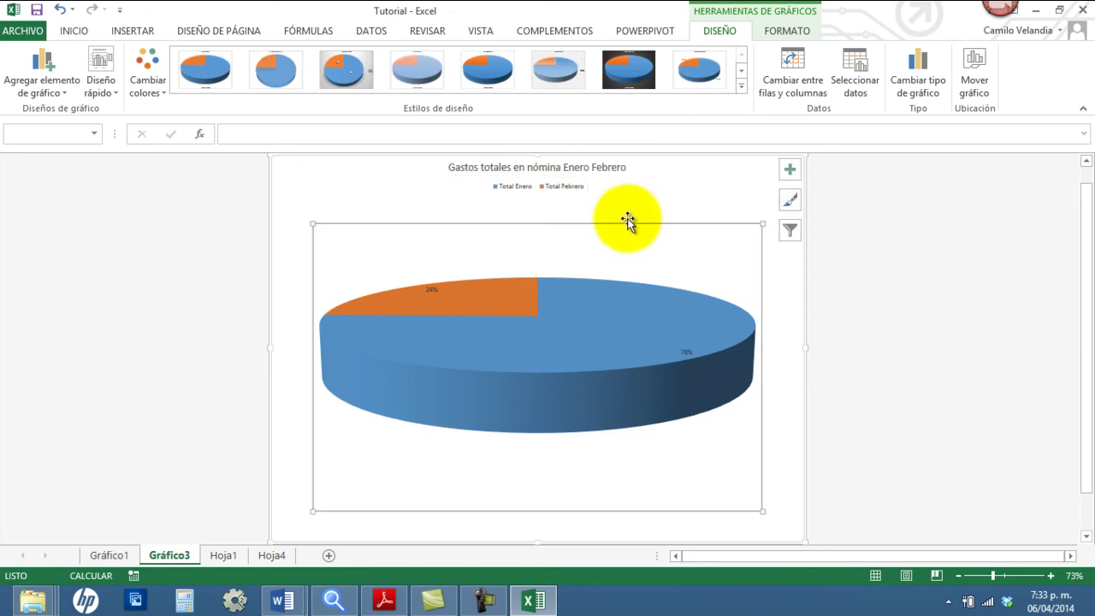
{"action": "left_click", "coordinate": [511, 192]}
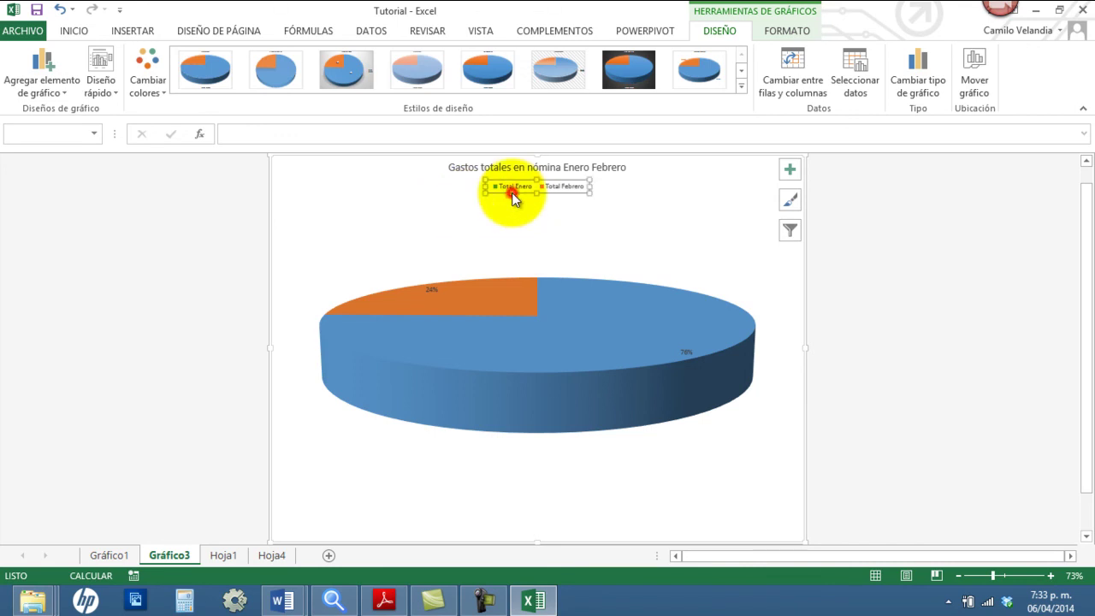
Enlarge the legend, the title to 28 pt and the 24%/76% labels to 32 pt
{"action": "left_click", "coordinate": [73, 33]}
{"action": "left_click", "coordinate": [210, 61]}
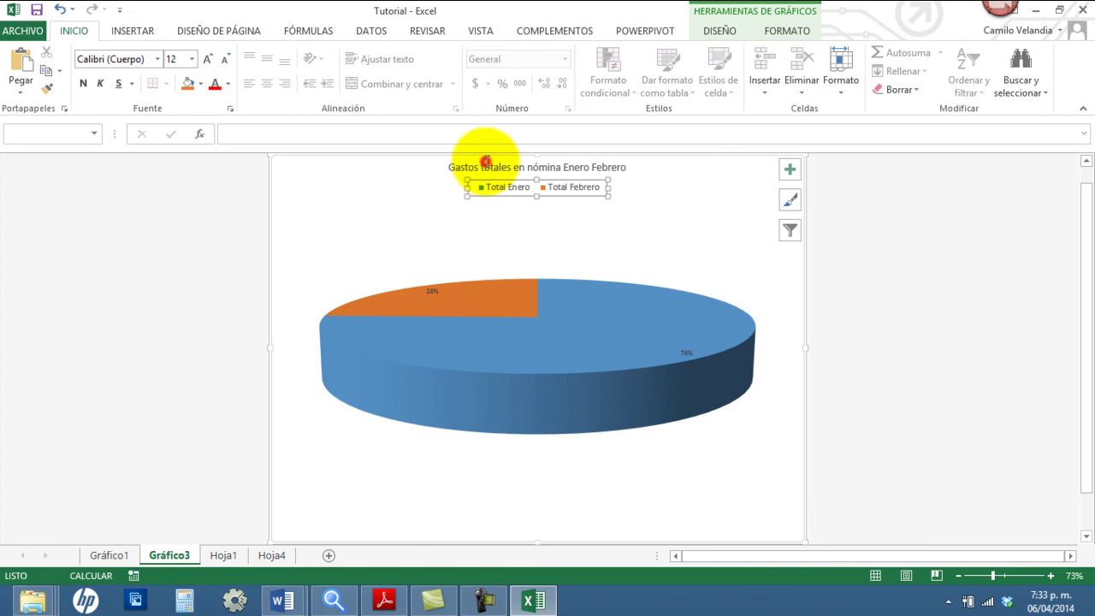
{"action": "left_click", "coordinate": [481, 167]}
{"action": "left_click", "coordinate": [206, 58]}
{"action": "left_click", "coordinate": [206, 58]}
{"action": "left_click", "coordinate": [206, 59]}
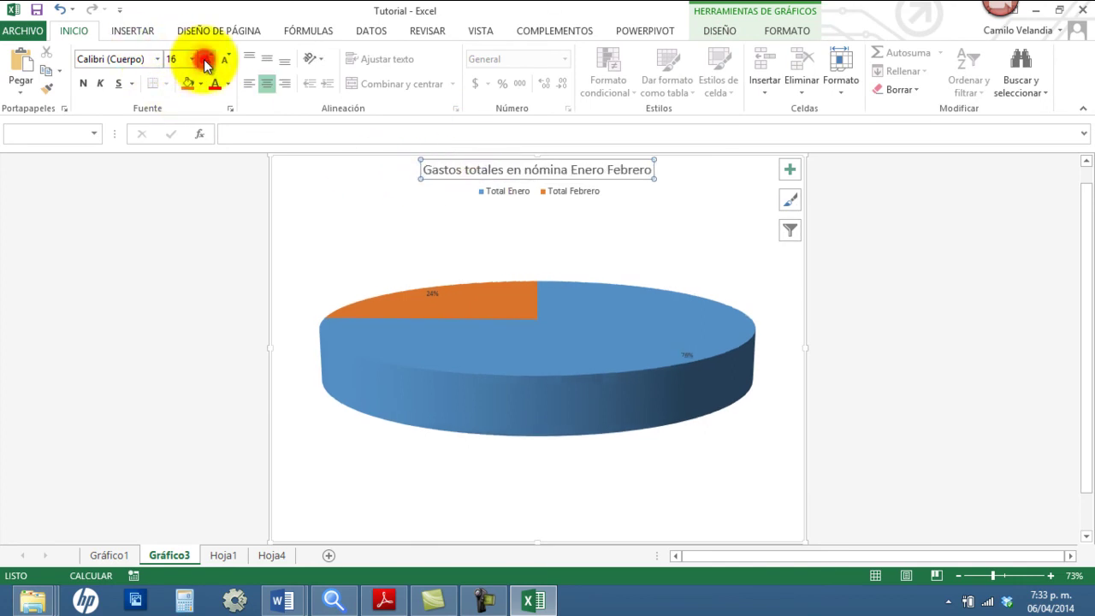
{"action": "left_click", "coordinate": [207, 58]}
{"action": "left_click", "coordinate": [206, 58]}
{"action": "left_click", "coordinate": [206, 58]}
{"action": "left_click", "coordinate": [434, 299]}
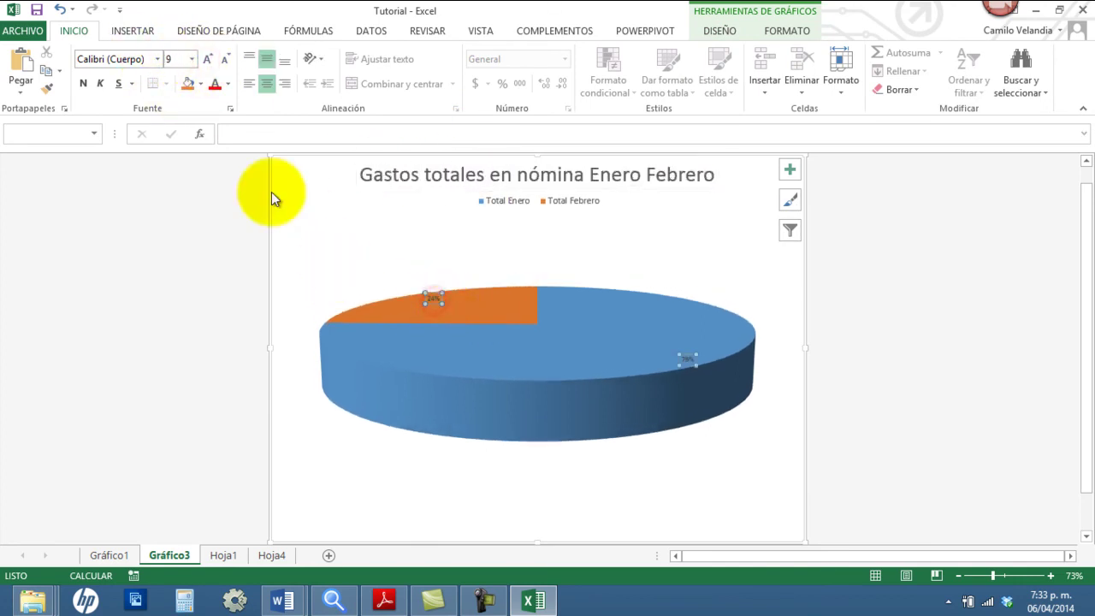
{"action": "left_click", "coordinate": [206, 58]}
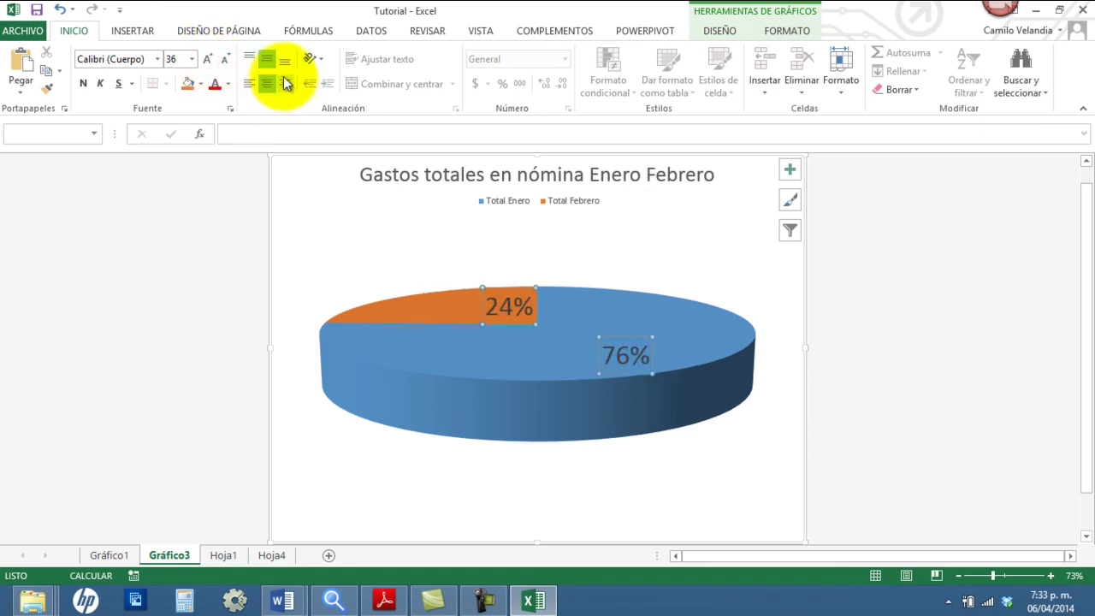
{"action": "left_click", "coordinate": [209, 58]}
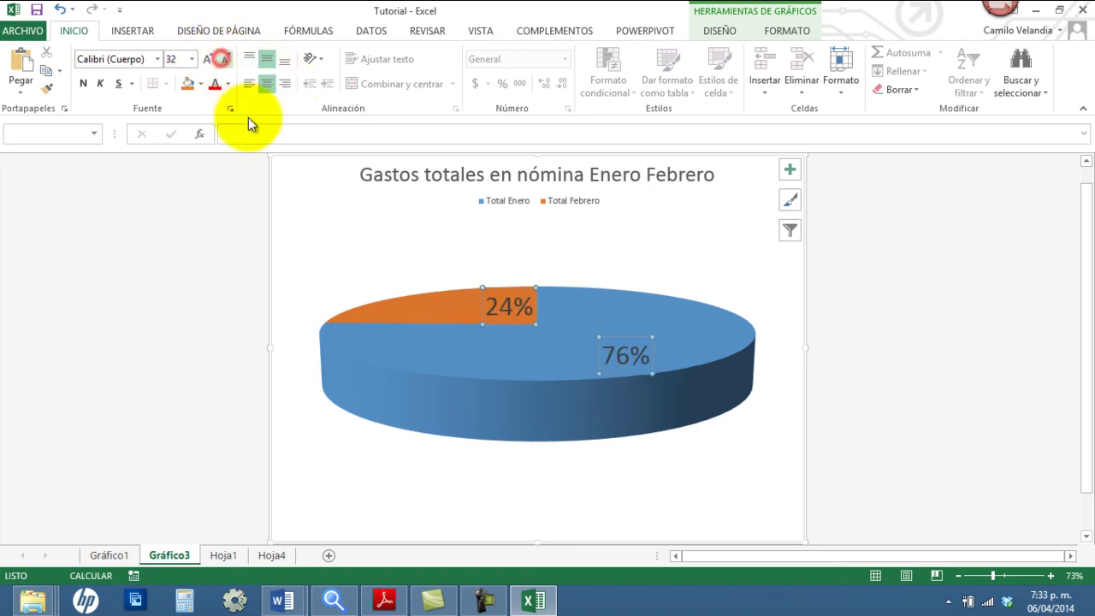
Explode the pie by pulling the orange 24% slice away from the blue one
{"action": "left_click", "coordinate": [333, 228]}
{"action": "left_click", "coordinate": [339, 319]}
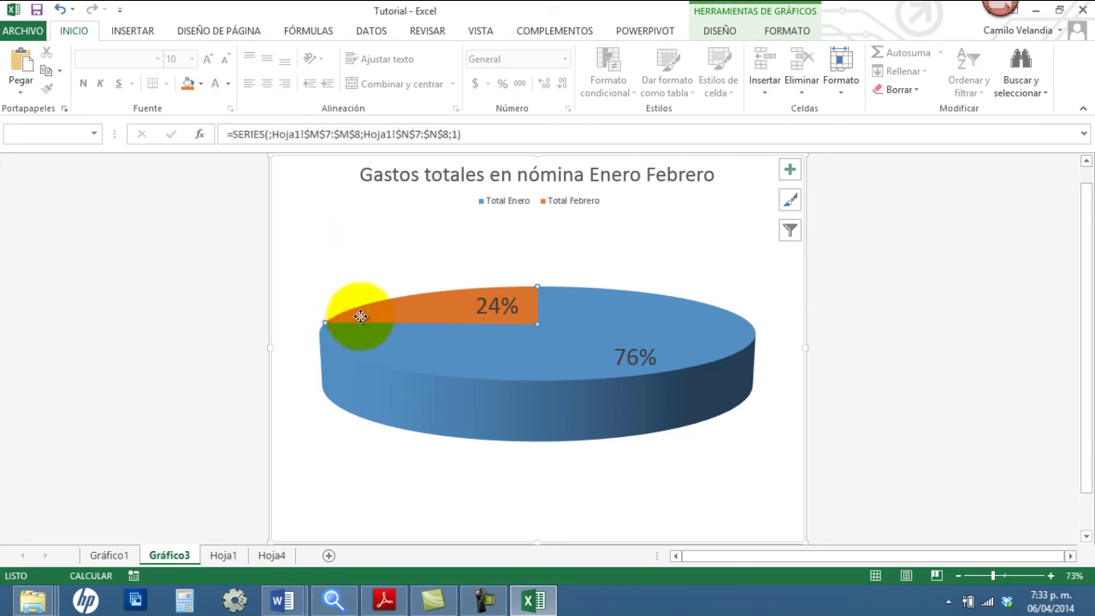
{"action": "left_click_drag", "start_coordinate": [354, 311], "coordinate": [342, 456]}
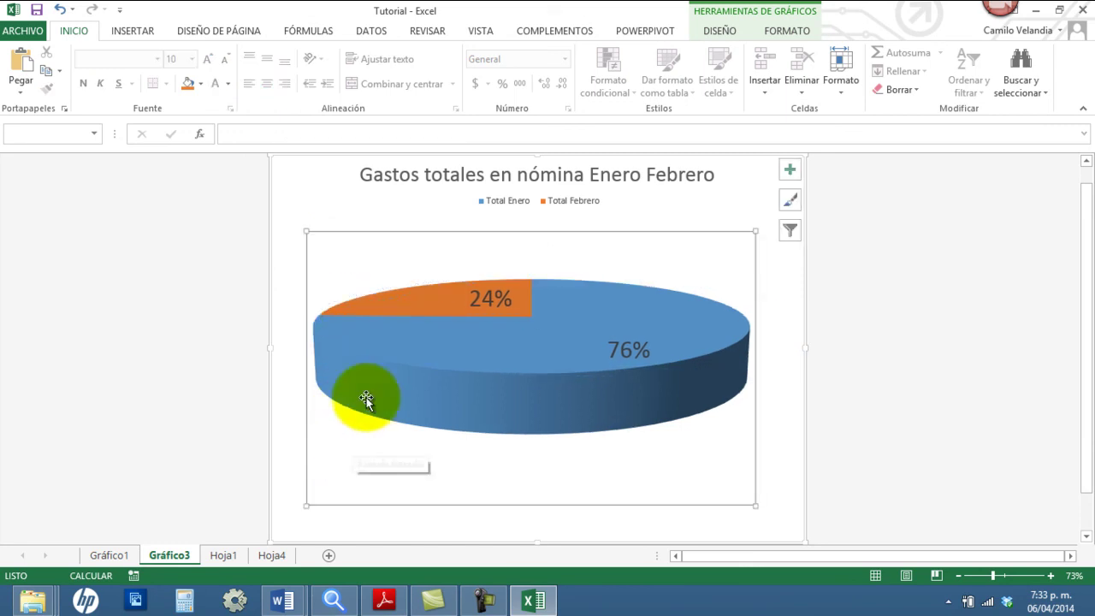
{"action": "mouse_move", "coordinate": [401, 302]}
{"action": "left_mouse_down"}
{"action": "mouse_move", "coordinate": [386, 286]}
{"action": "mouse_move", "coordinate": [404, 360]}
{"action": "left_mouse_up"}
Give the orange Total Febrero slice a shadow effect
{"action": "left_click", "coordinate": [509, 390]}
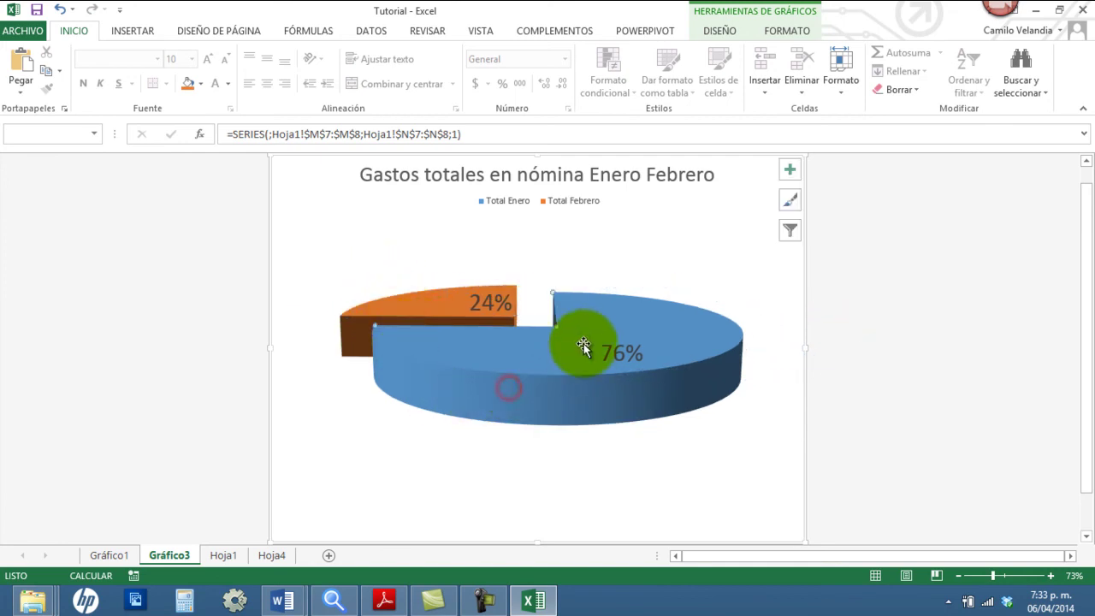
{"action": "left_click", "coordinate": [446, 303]}
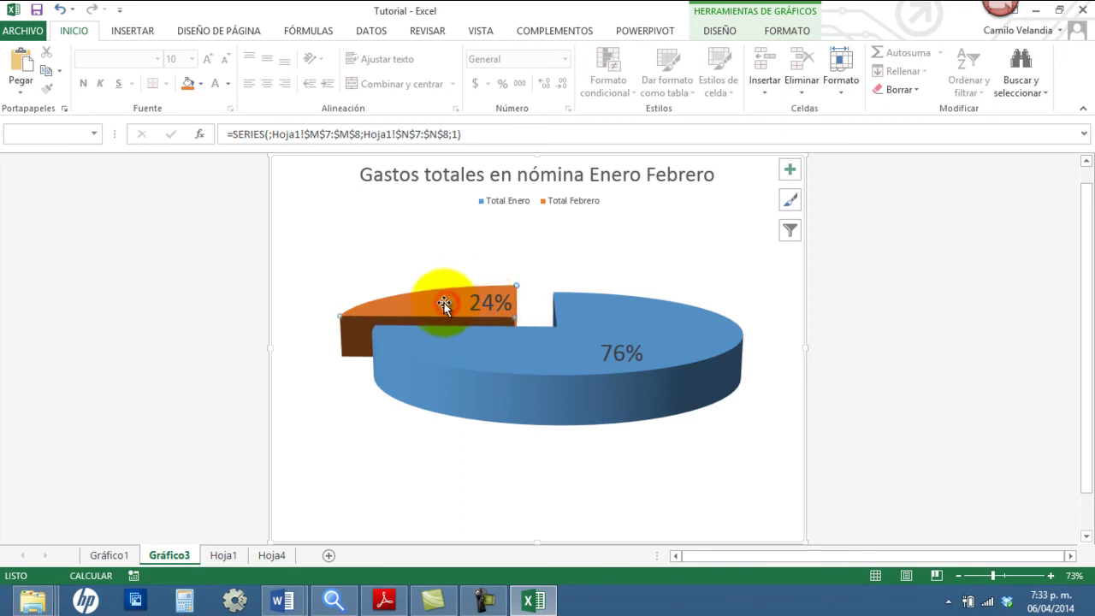
{"action": "left_click", "coordinate": [783, 36]}
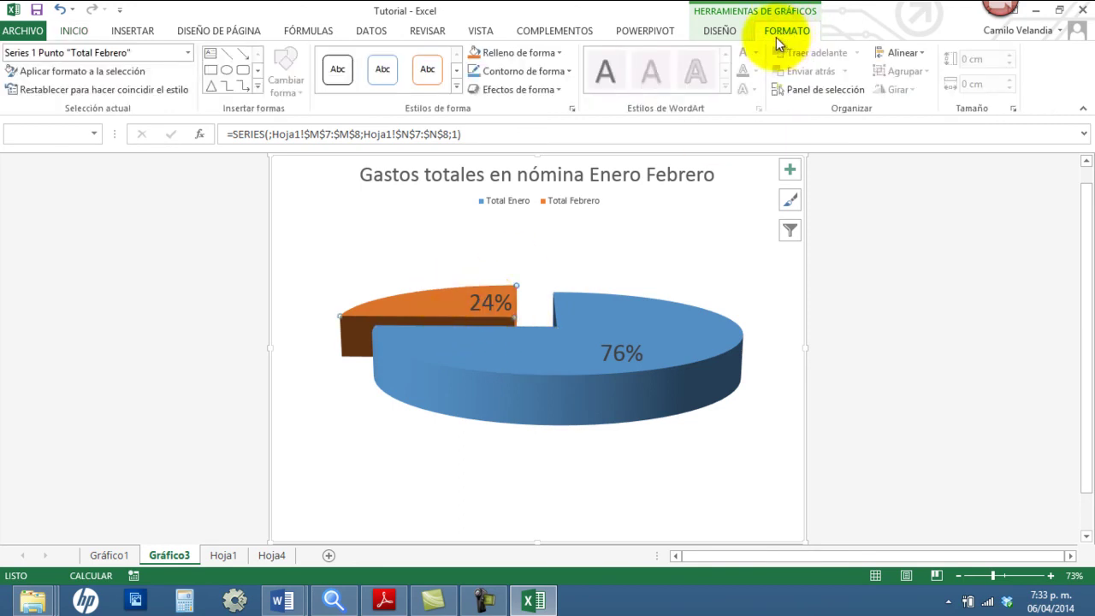
{"action": "left_click", "coordinate": [510, 92]}
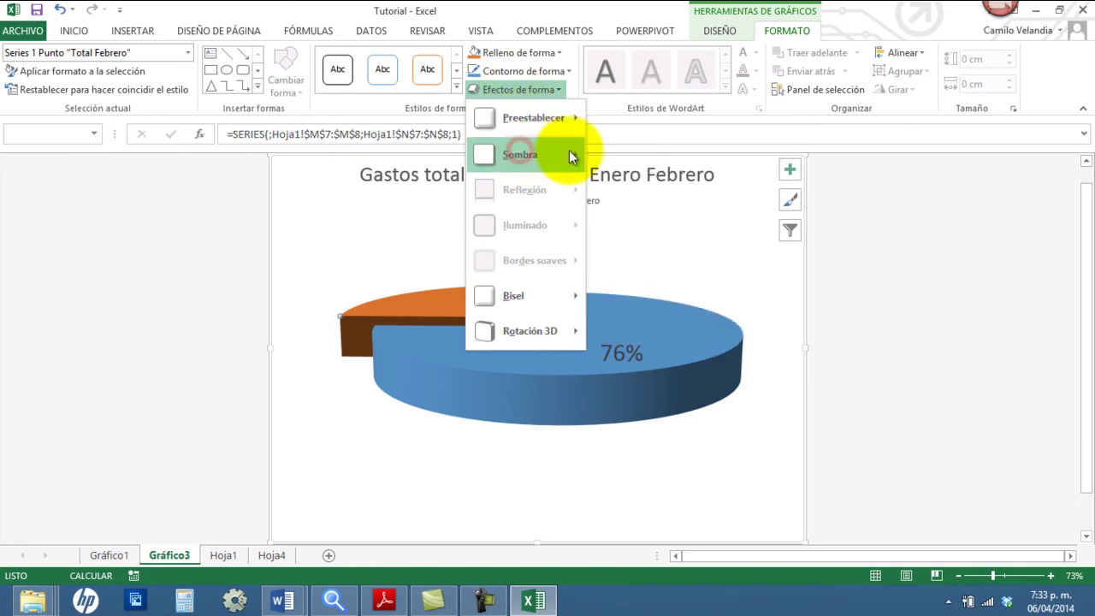
{"action": "mouse_move", "coordinate": [520, 154]}
{"action": "left_click", "coordinate": [609, 226]}
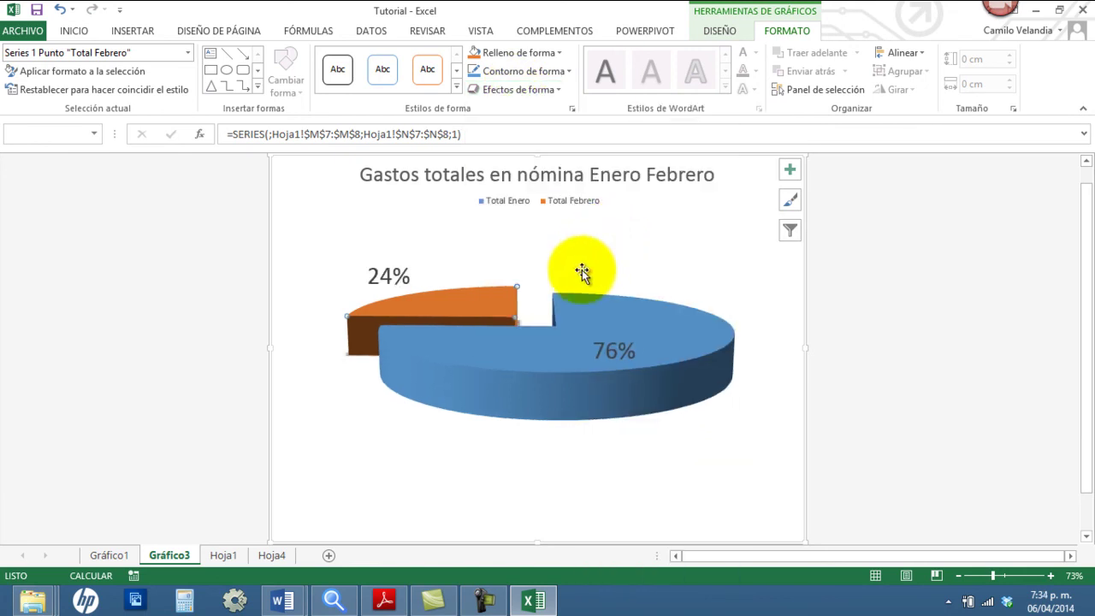
Apply bevel presets to the blue Total Enero and orange Total Febrero slices
{"action": "left_click", "coordinate": [626, 323]}
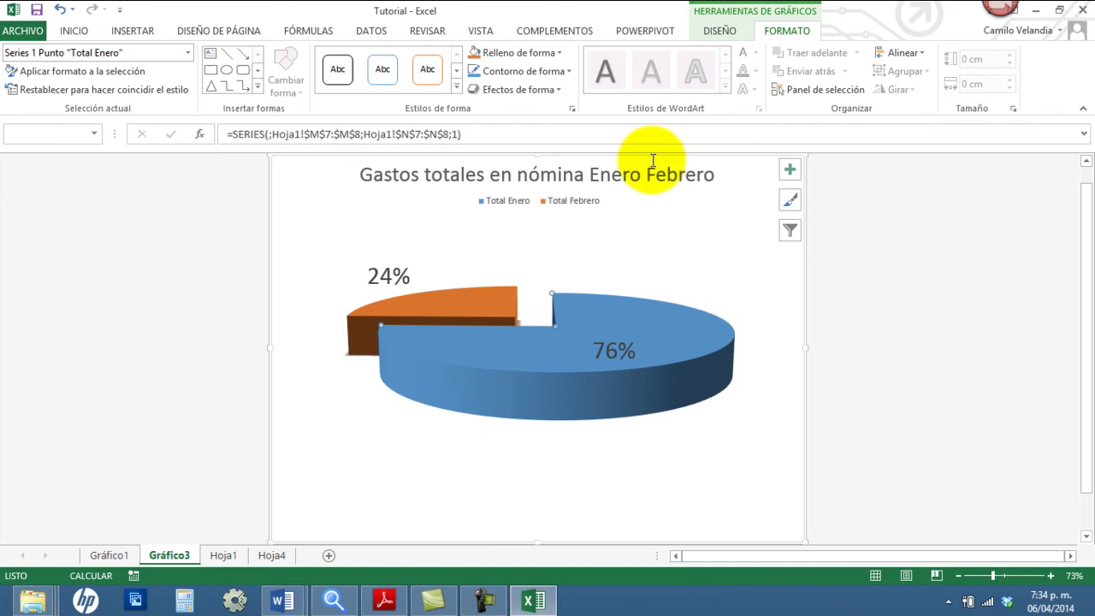
{"action": "left_click", "coordinate": [539, 89]}
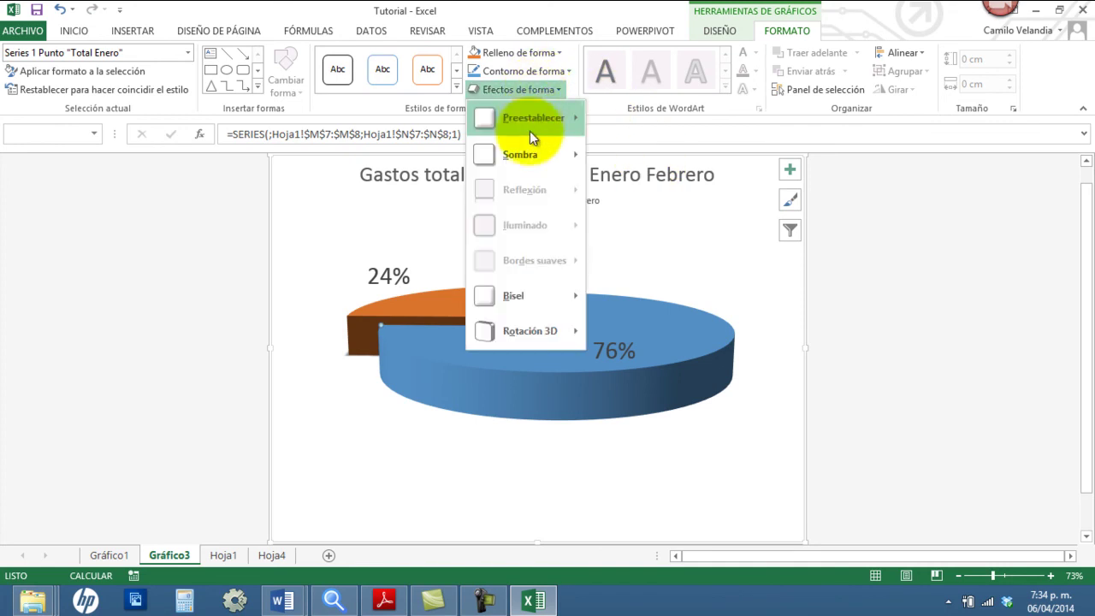
{"action": "left_click", "coordinate": [519, 295]}
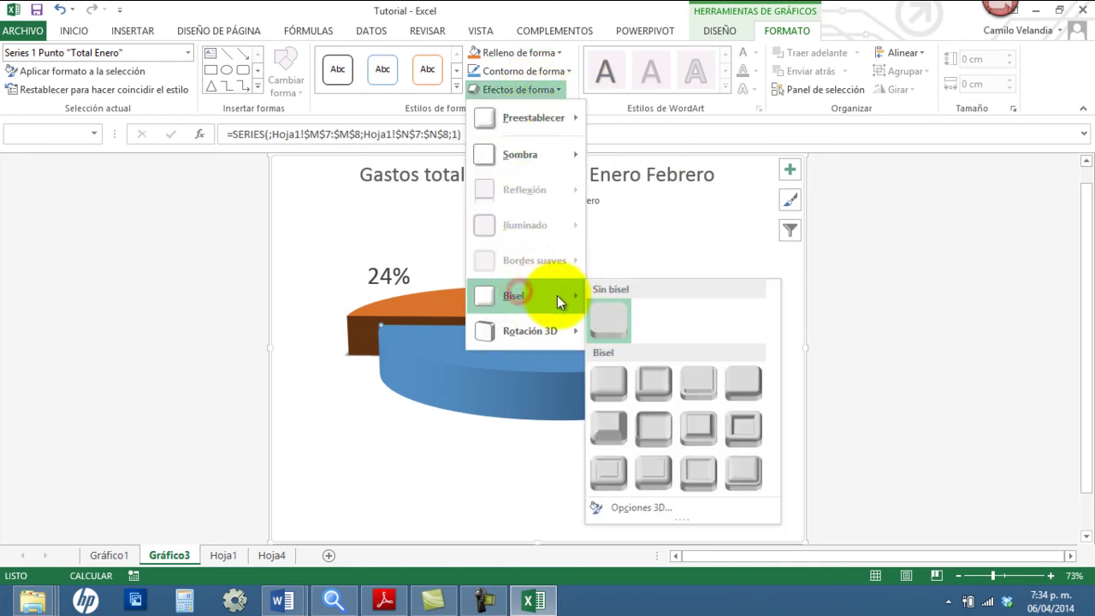
{"action": "left_click", "coordinate": [607, 385]}
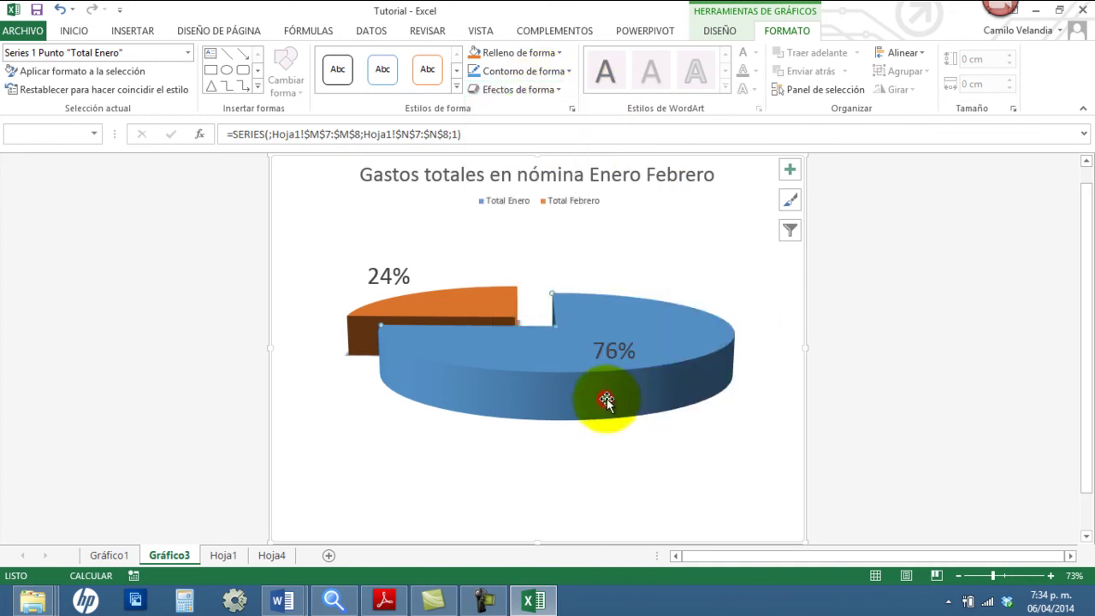
{"action": "left_click", "coordinate": [422, 297]}
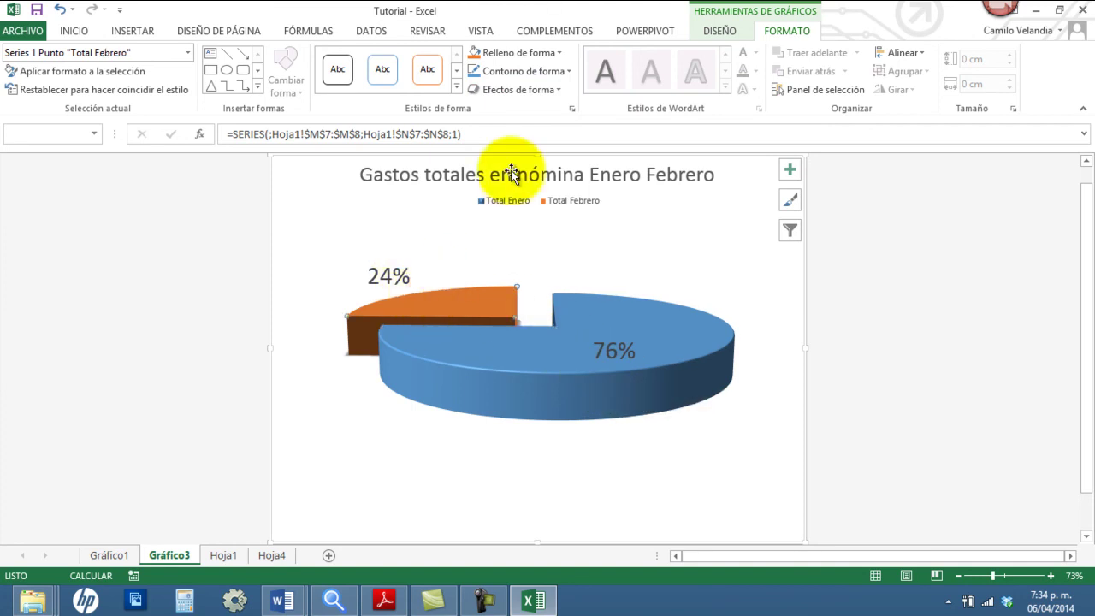
{"action": "left_click", "coordinate": [520, 89]}
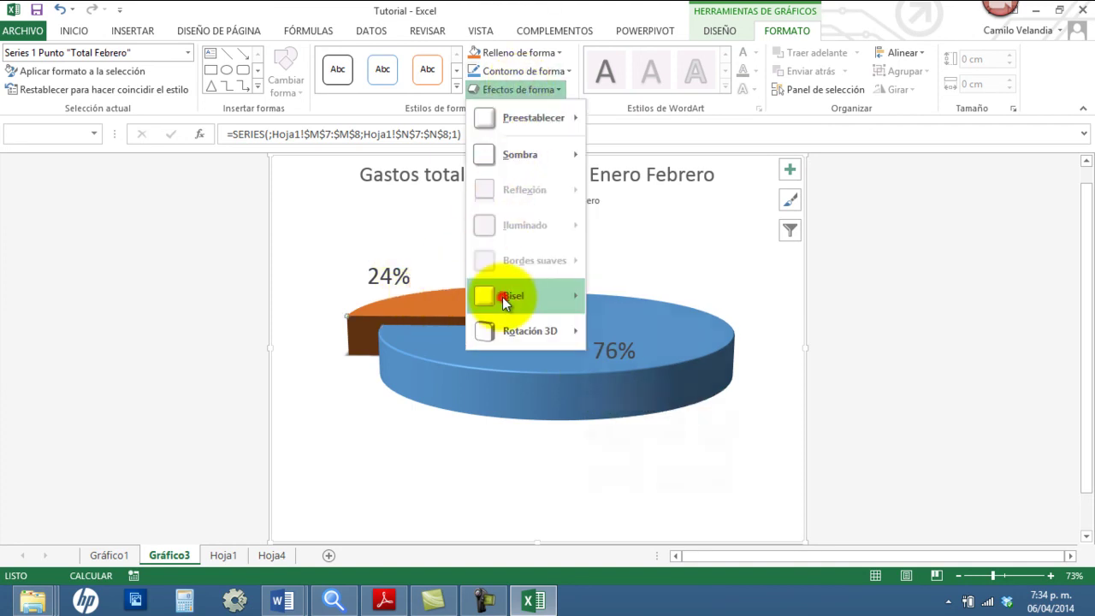
{"action": "left_click", "coordinate": [611, 402]}
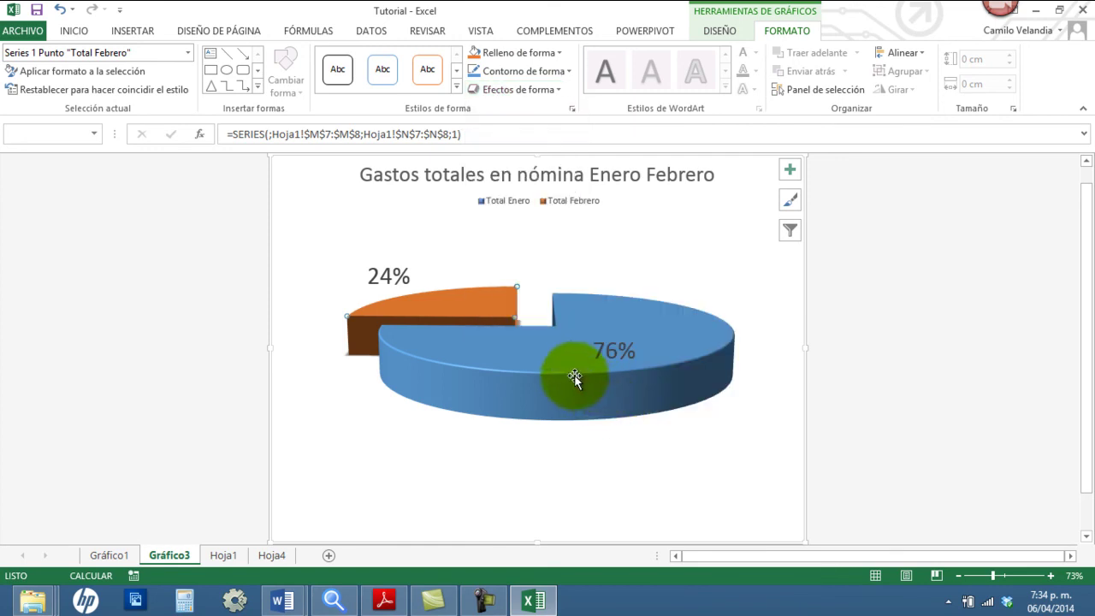
{"action": "left_click", "coordinate": [545, 91]}
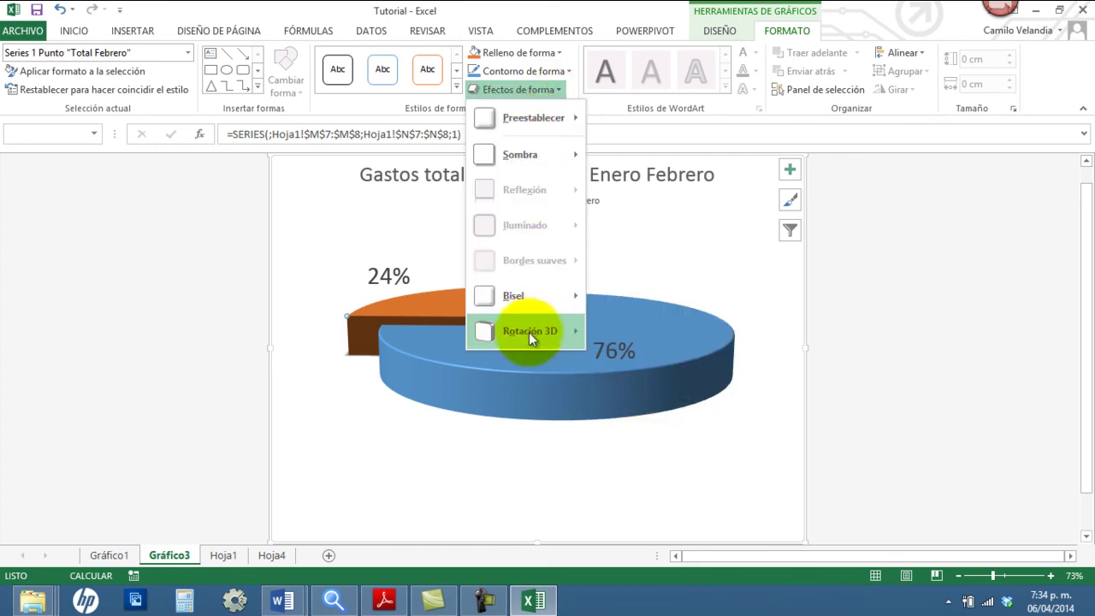
{"action": "mouse_move", "coordinate": [513, 296]}
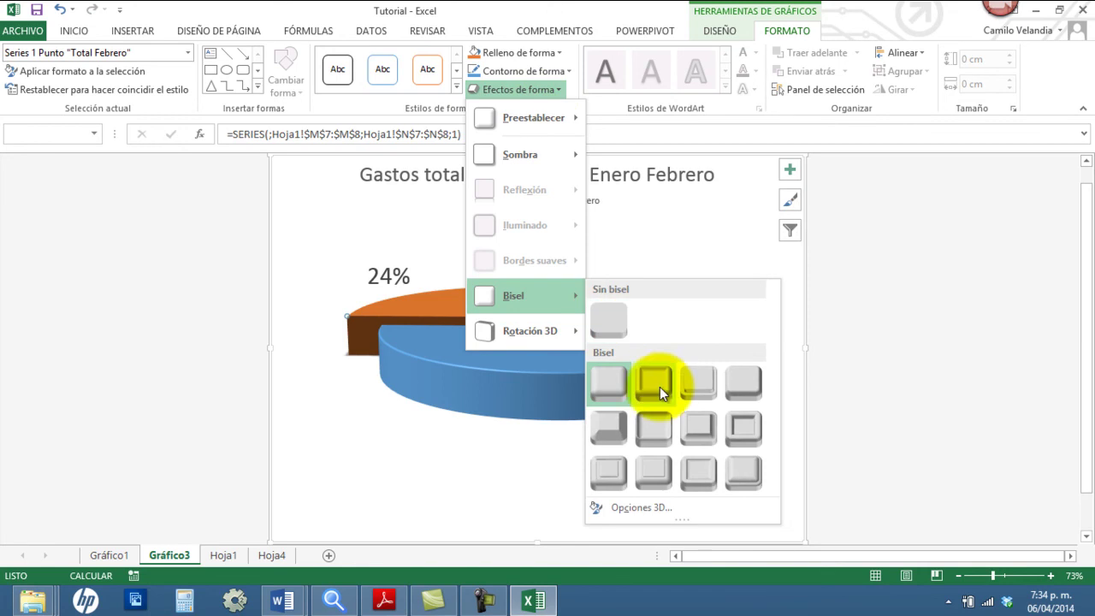
{"action": "left_click", "coordinate": [659, 387]}
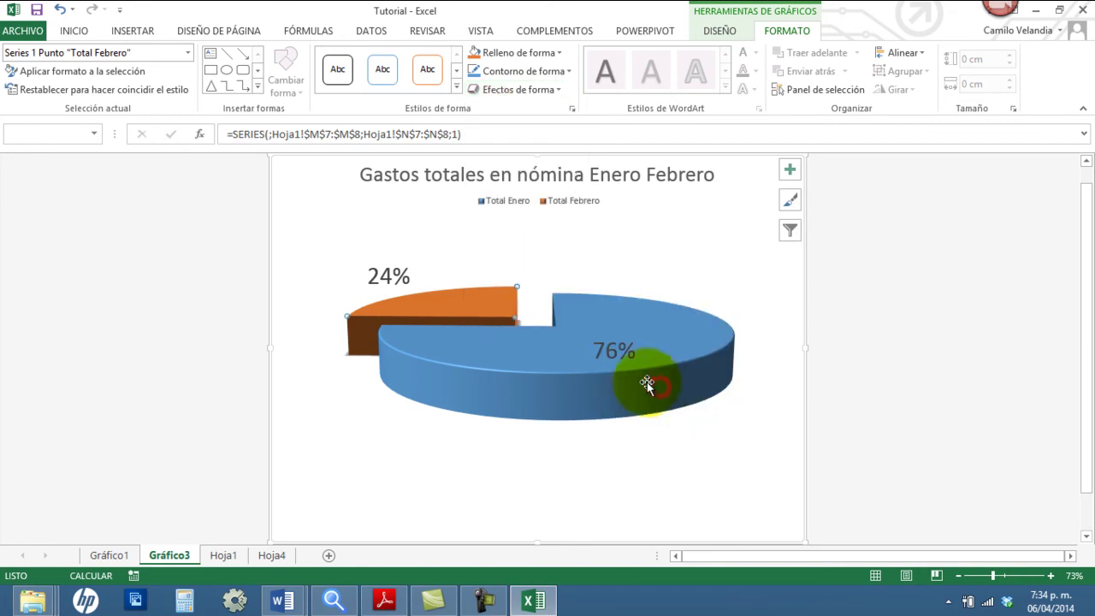
{"action": "left_click", "coordinate": [307, 285]}
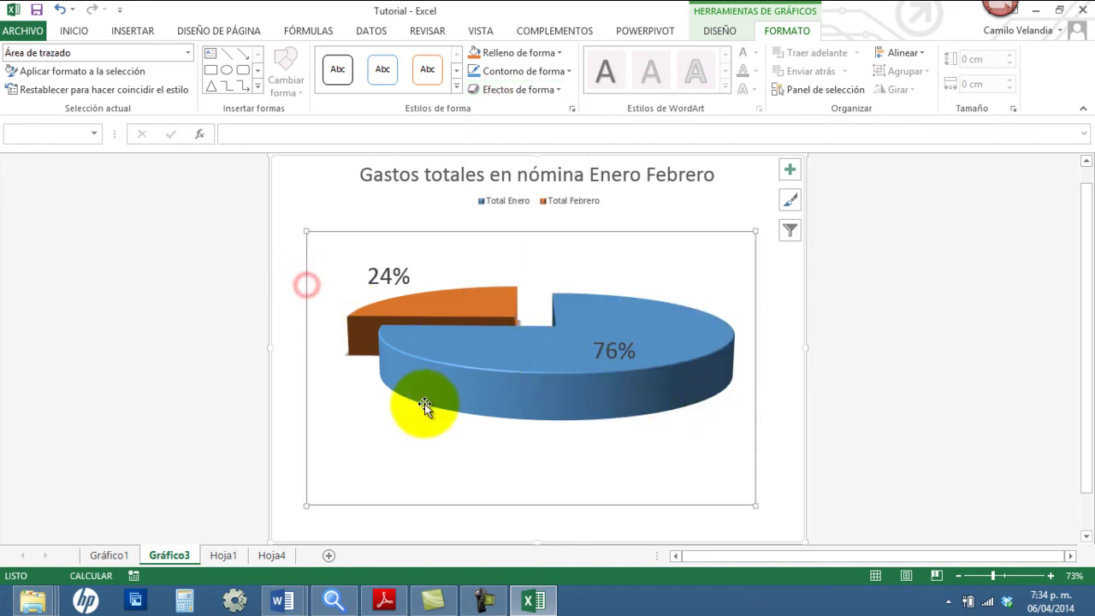
Give the 76% data label an orange text style
{"action": "left_click", "coordinate": [623, 350]}
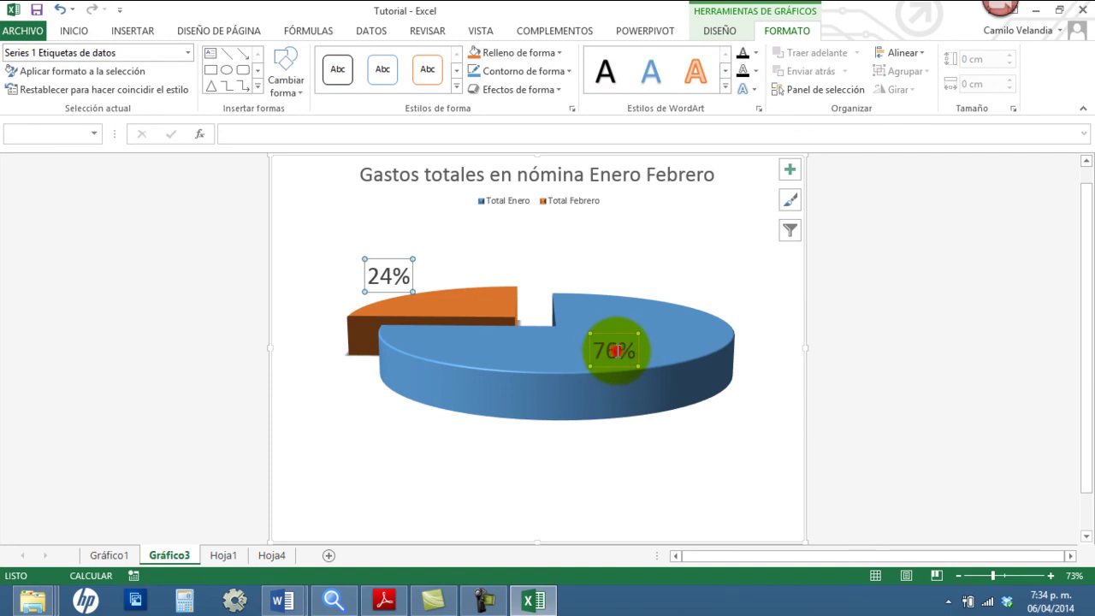
{"action": "left_click", "coordinate": [616, 350]}
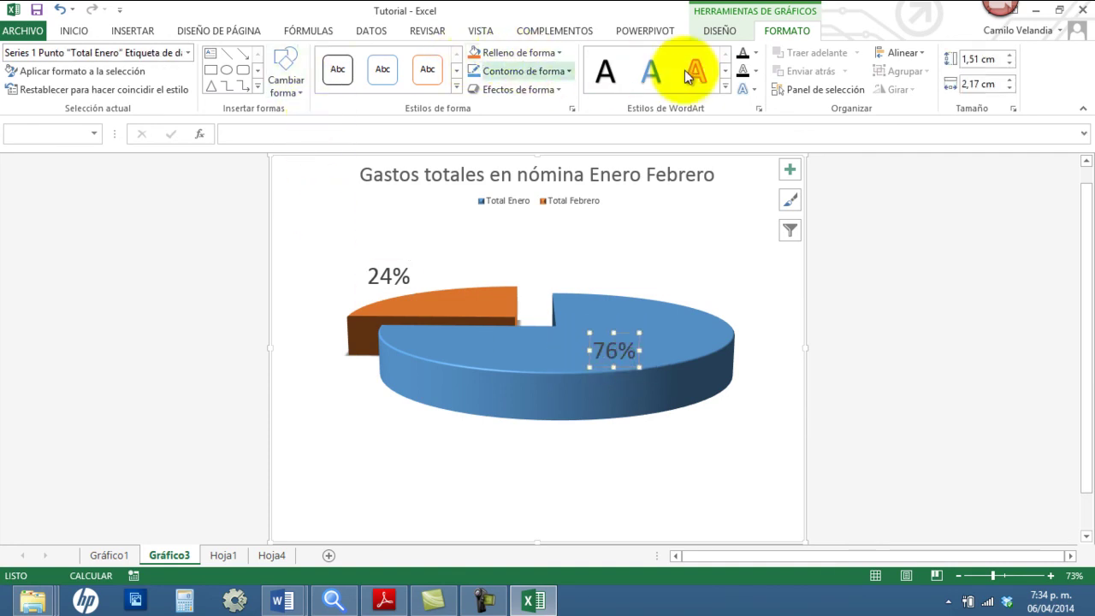
{"action": "left_click", "coordinate": [753, 89]}
{"action": "left_click", "coordinate": [746, 94]}
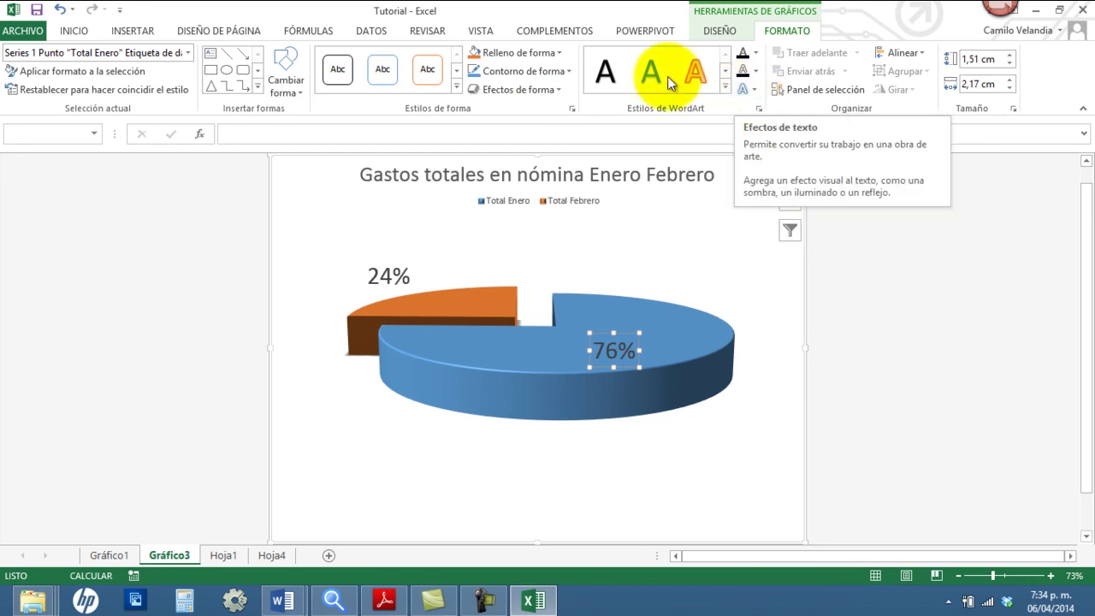
{"action": "left_click", "coordinate": [706, 82]}
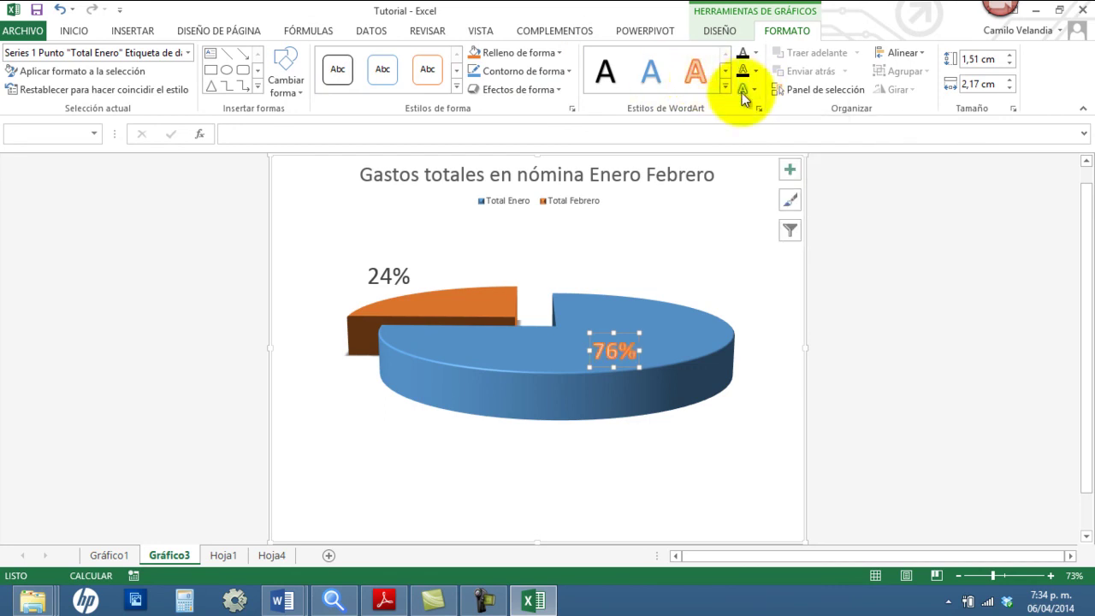
{"action": "left_click", "coordinate": [402, 278]}
Enlarge the plot area and move the pie chart onto Hoja1 as an object
{"action": "left_click", "coordinate": [477, 454]}
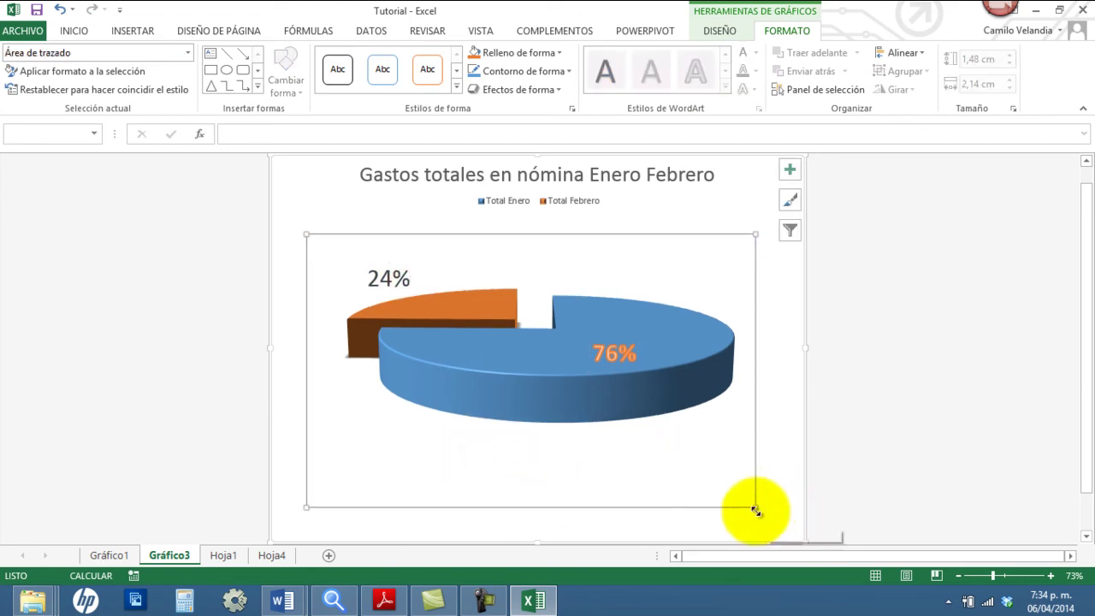
{"action": "left_click_drag", "start_coordinate": [754, 507], "coordinate": [787, 494]}
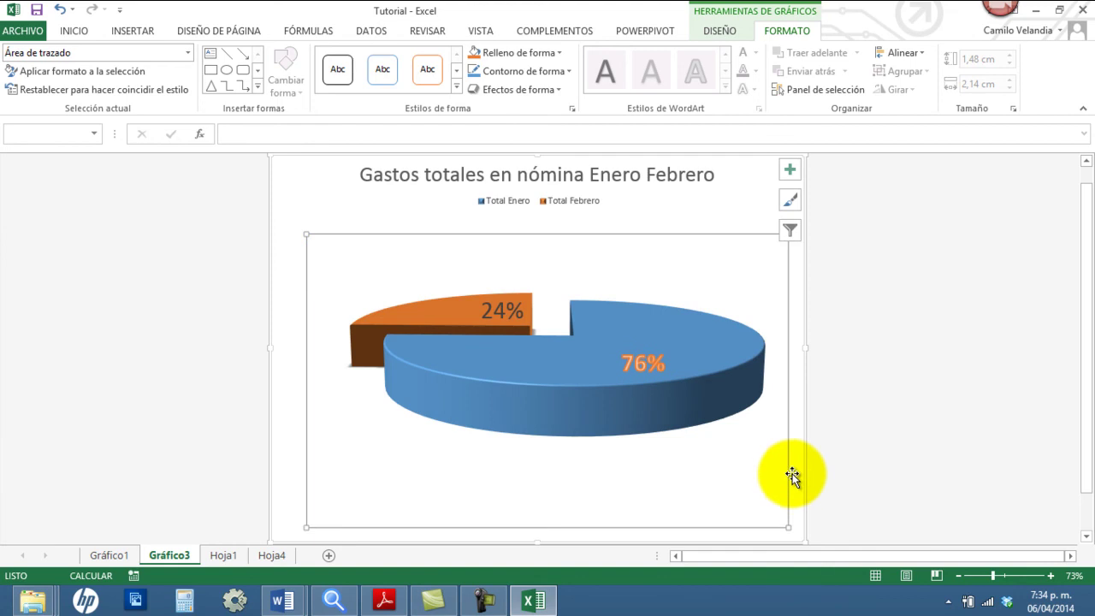
{"action": "left_click", "coordinate": [724, 29]}
{"action": "left_click", "coordinate": [974, 73]}
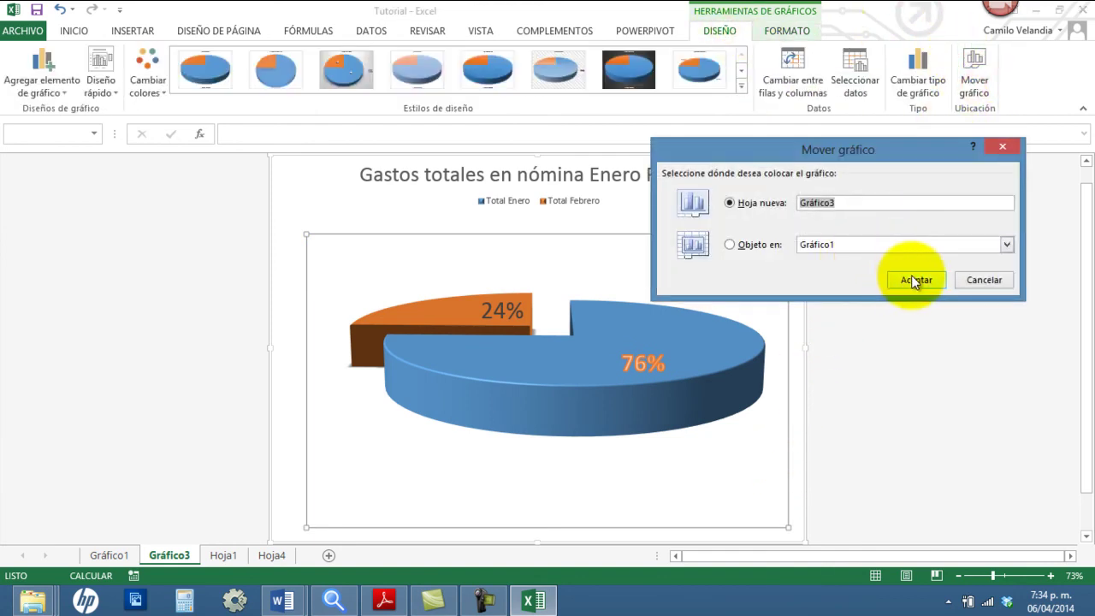
{"action": "left_click", "coordinate": [875, 244]}
{"action": "left_click", "coordinate": [847, 266]}
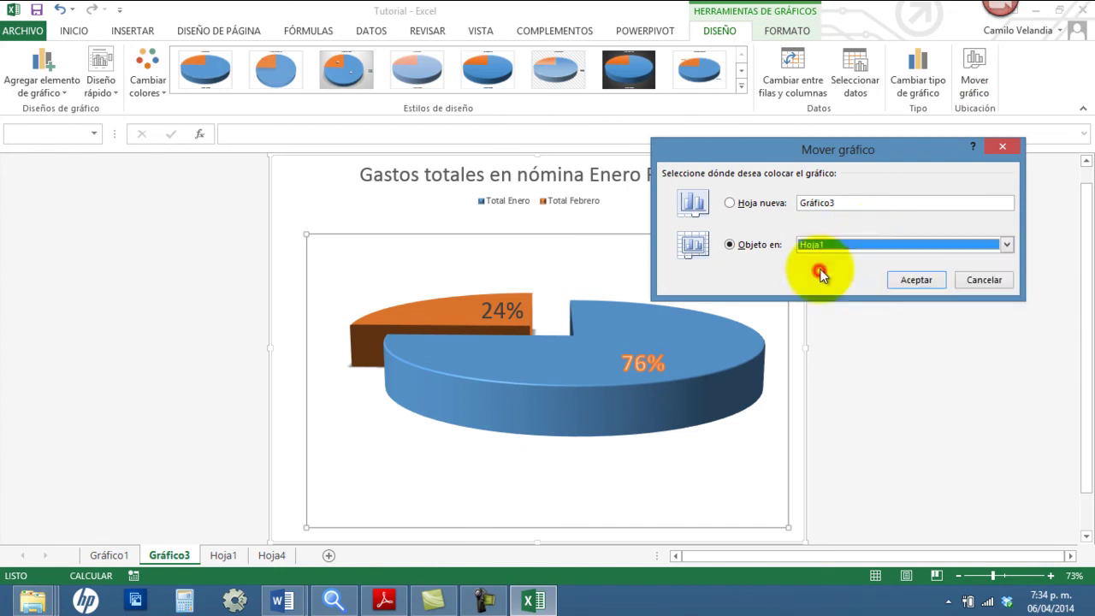
{"action": "left_click", "coordinate": [917, 280]}
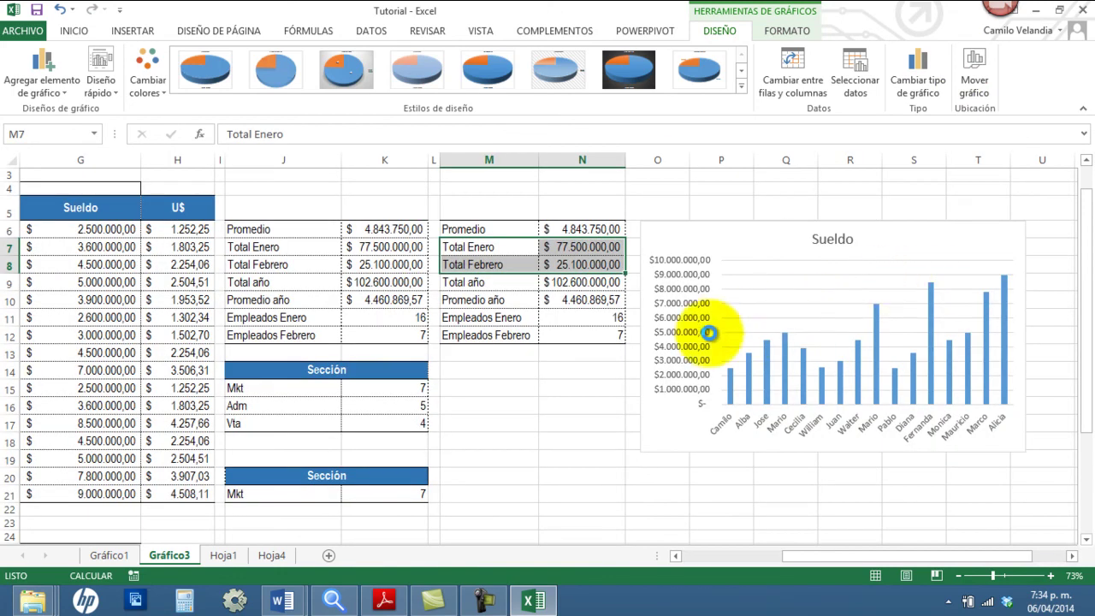
Position the pie beside the tables and resize its title to fit one line
{"action": "left_click_drag", "start_coordinate": [416, 263], "coordinate": [555, 393]}
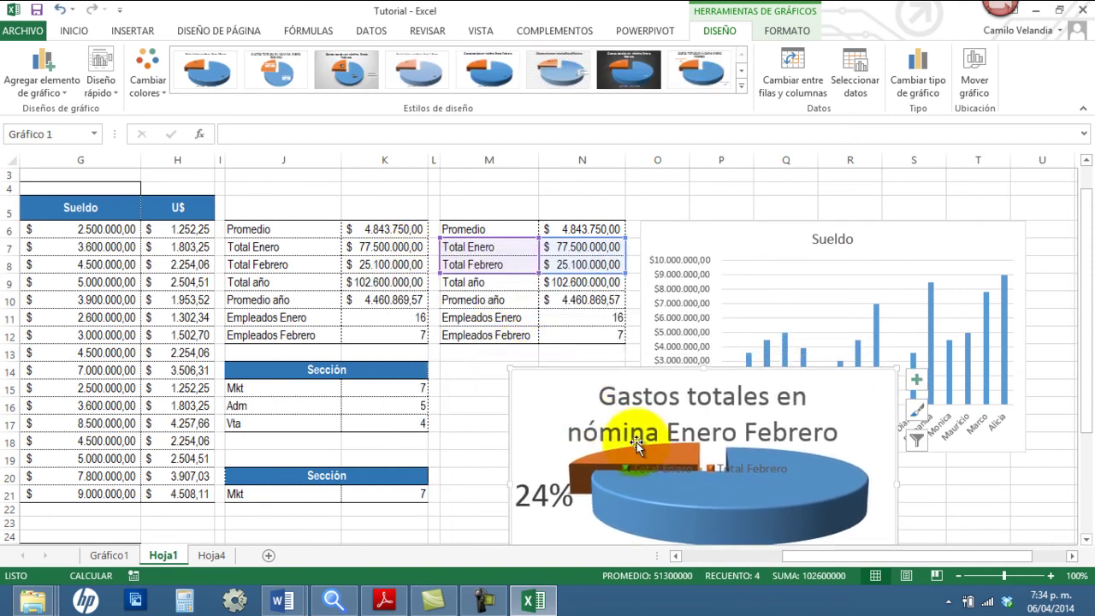
{"action": "left_click", "coordinate": [671, 432]}
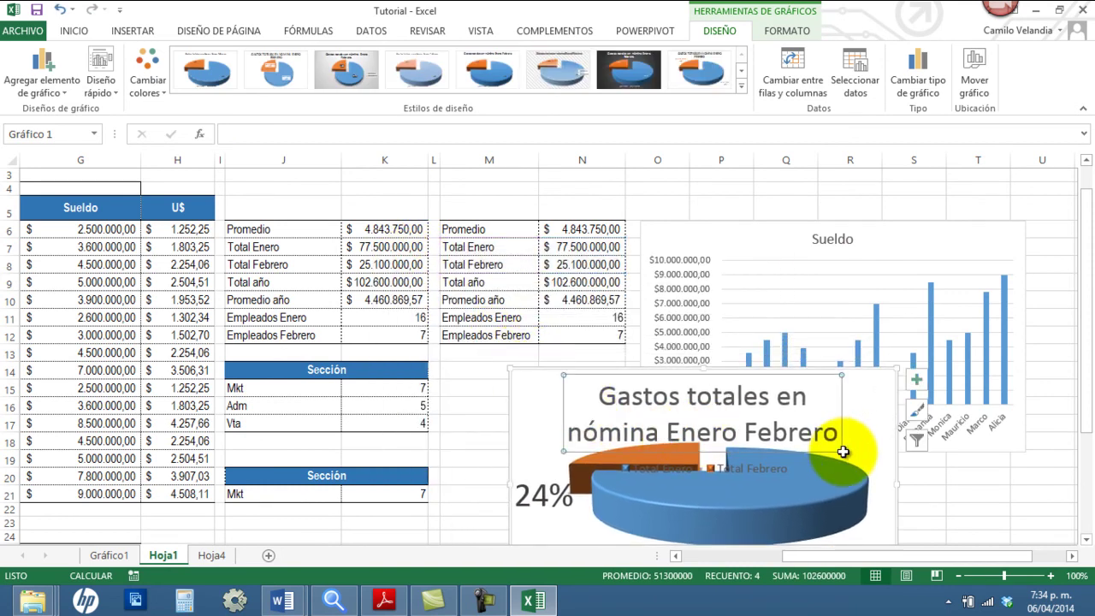
{"action": "left_click", "coordinate": [76, 29]}
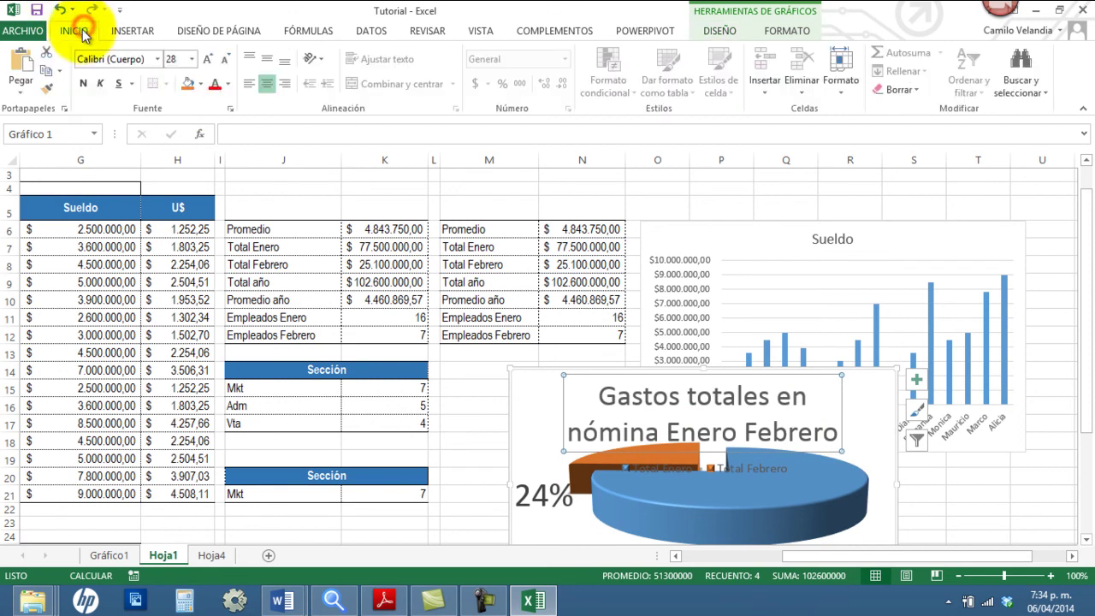
{"action": "left_click", "coordinate": [228, 60]}
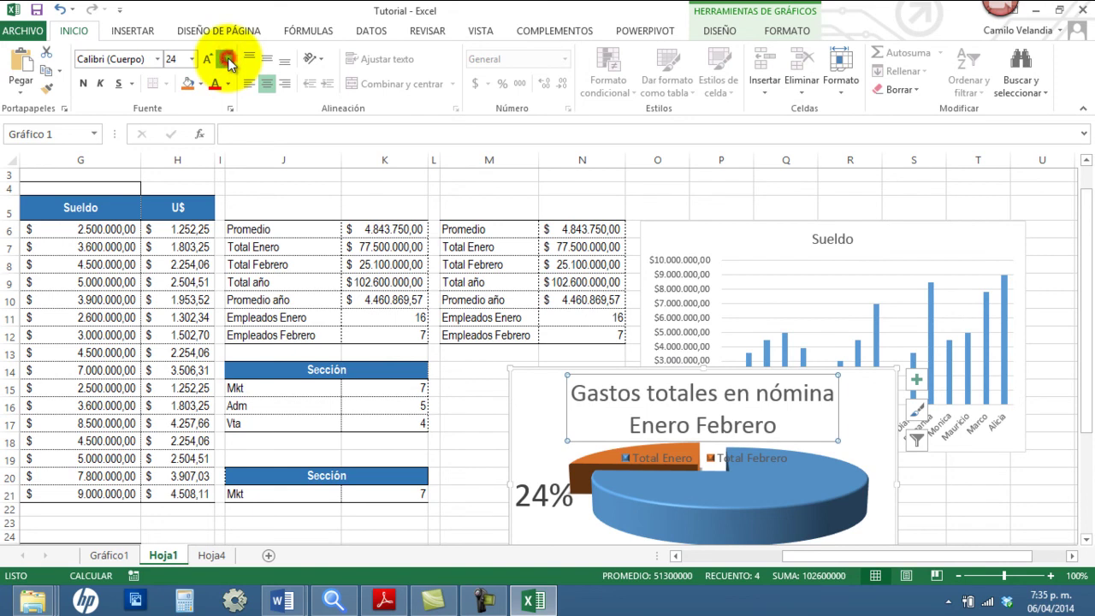
{"action": "left_click", "coordinate": [227, 60]}
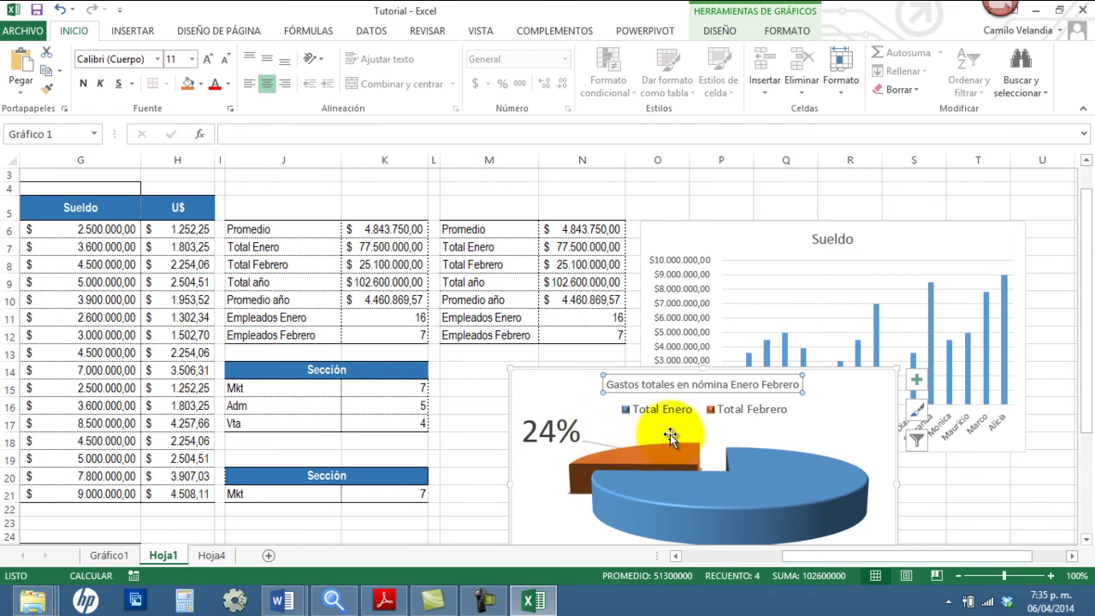
{"action": "left_click_drag", "start_coordinate": [880, 374], "coordinate": [915, 237]}
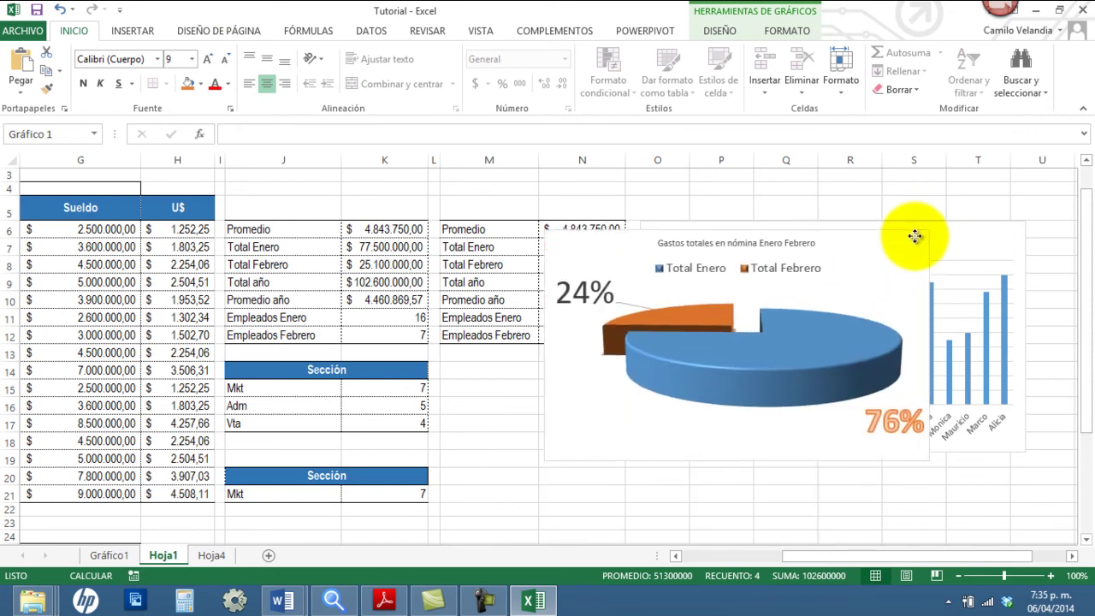
{"action": "left_click", "coordinate": [757, 246]}
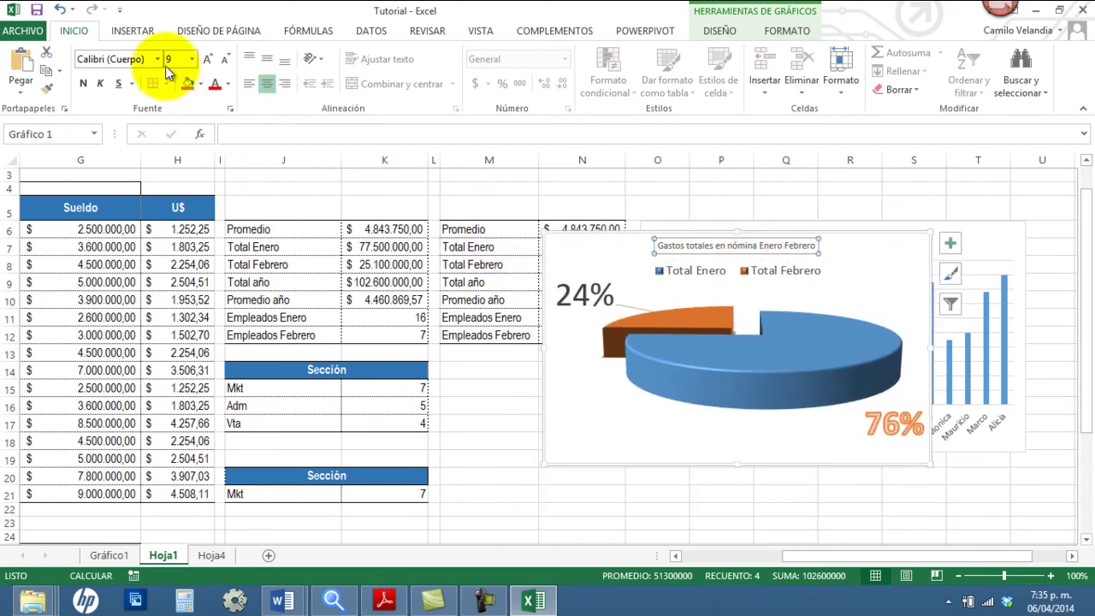
{"action": "left_click", "coordinate": [209, 64]}
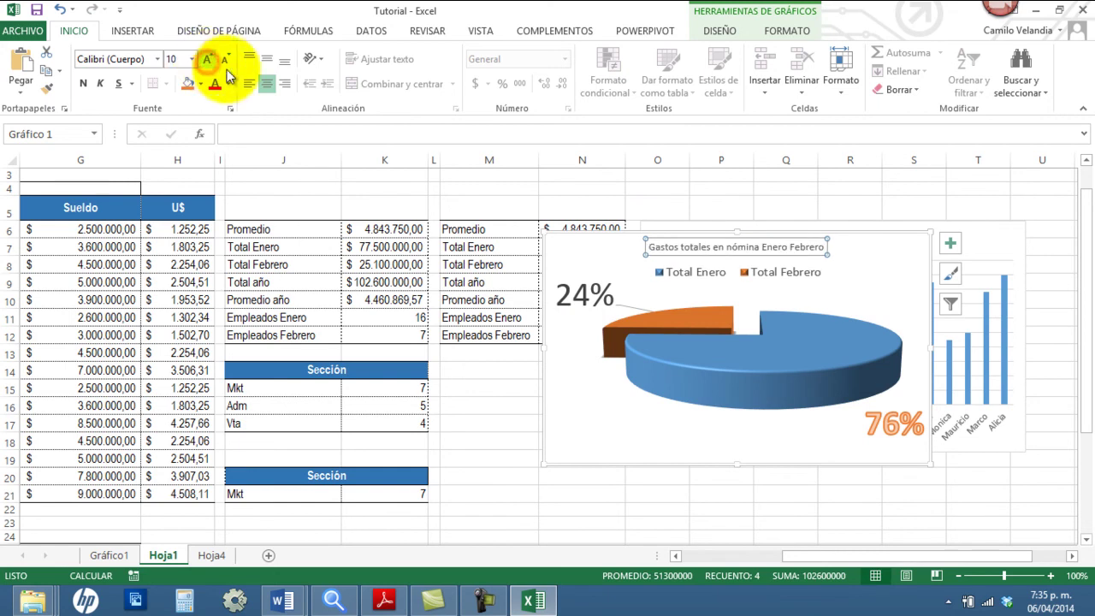
Shrink the percentage labels to 24 pt and drag the 24% label onto the orange slice
{"action": "left_click", "coordinate": [579, 291]}
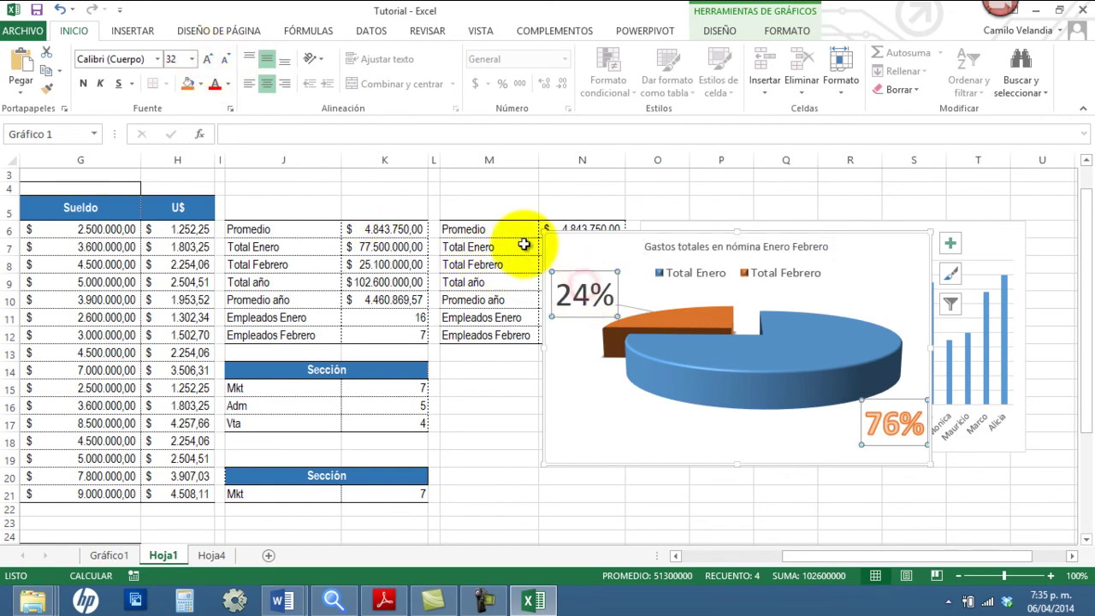
{"action": "left_click", "coordinate": [231, 64]}
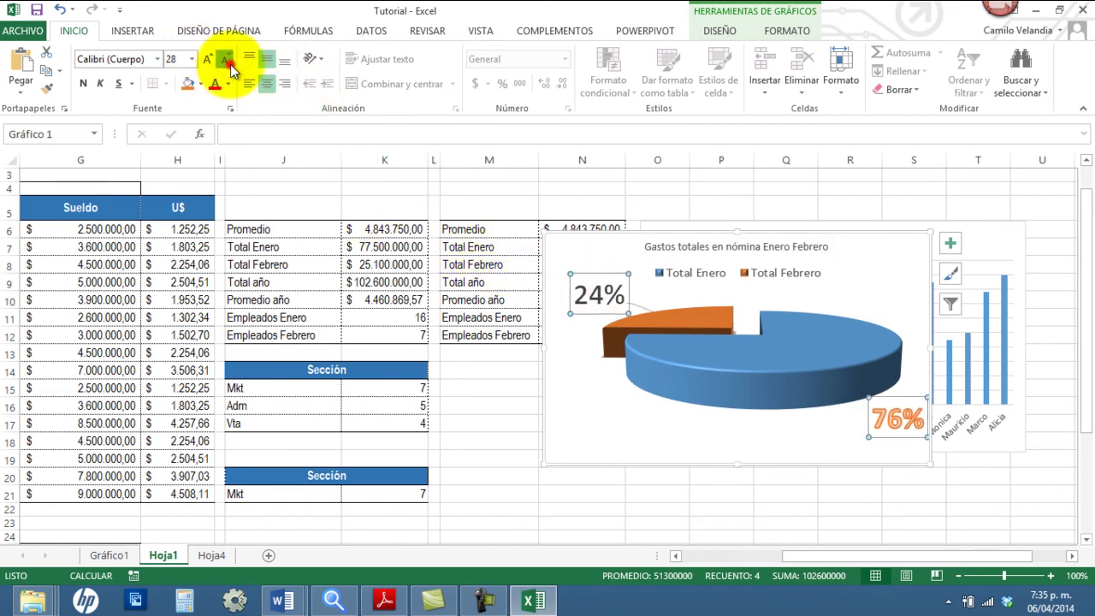
{"action": "left_click", "coordinate": [230, 65]}
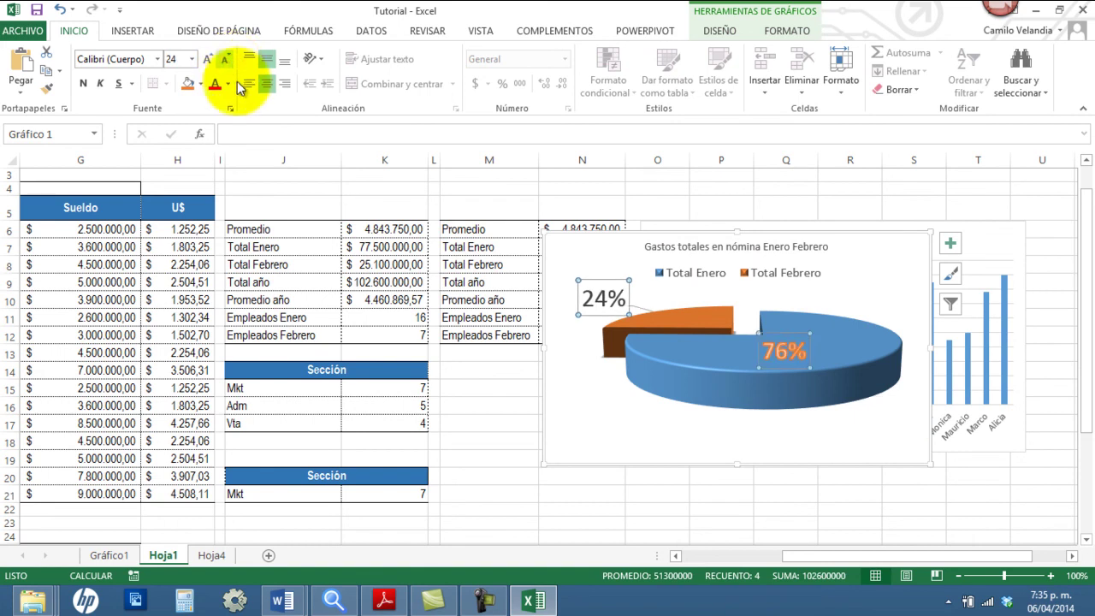
{"action": "left_click", "coordinate": [604, 317]}
{"action": "left_click_drag", "start_coordinate": [646, 316], "coordinate": [702, 332]}
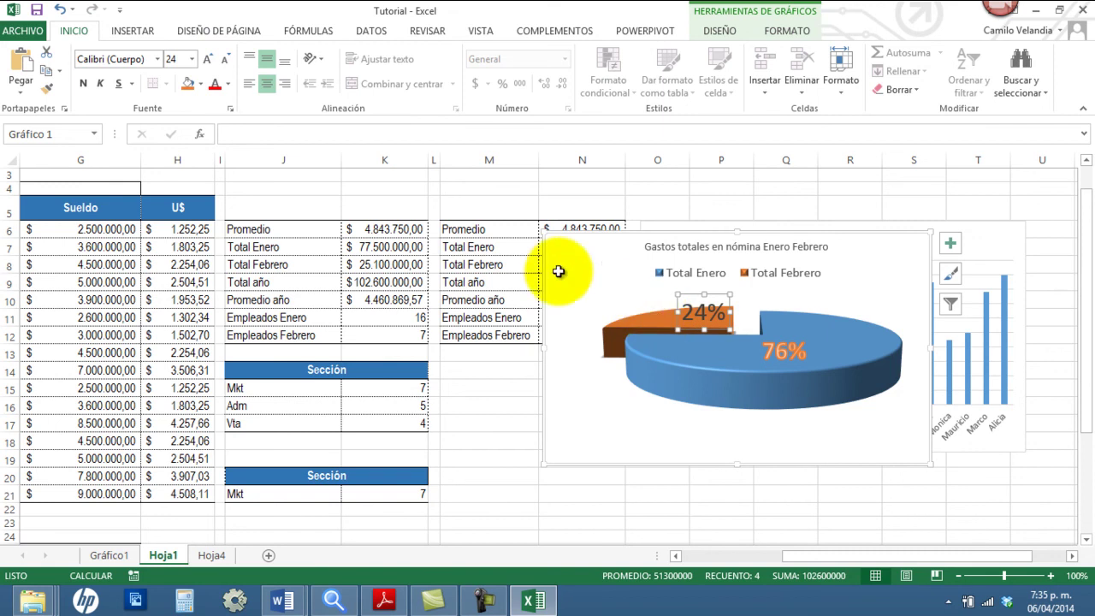
Apply an Iluminado glow variation to the 24% label on the orange slice
{"action": "left_click", "coordinate": [785, 30]}
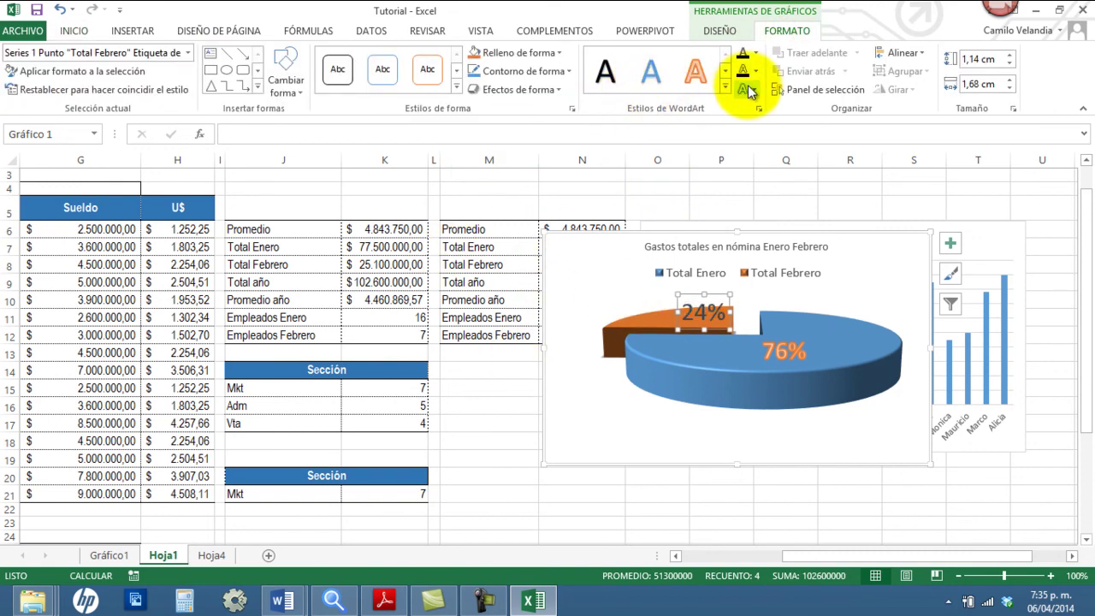
{"action": "left_click", "coordinate": [756, 89]}
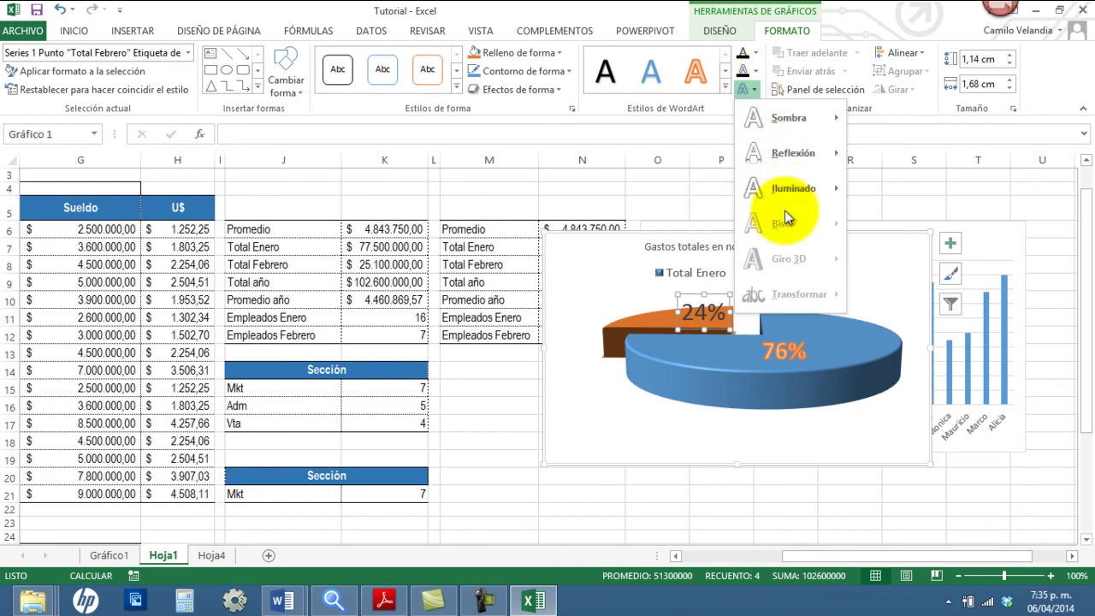
{"action": "left_click", "coordinate": [801, 191]}
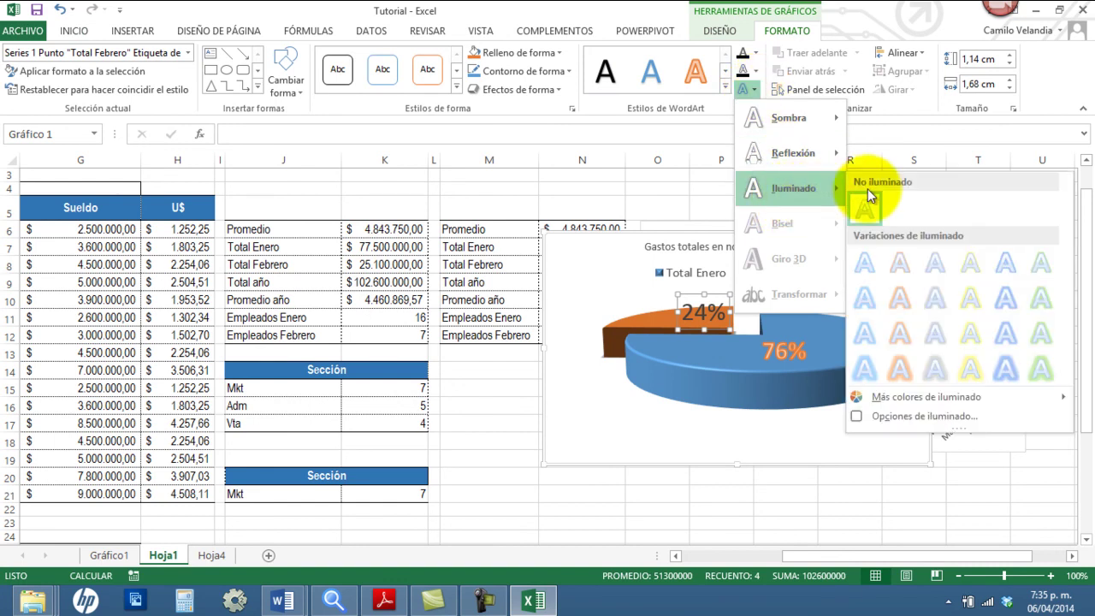
{"action": "left_click", "coordinate": [937, 276]}
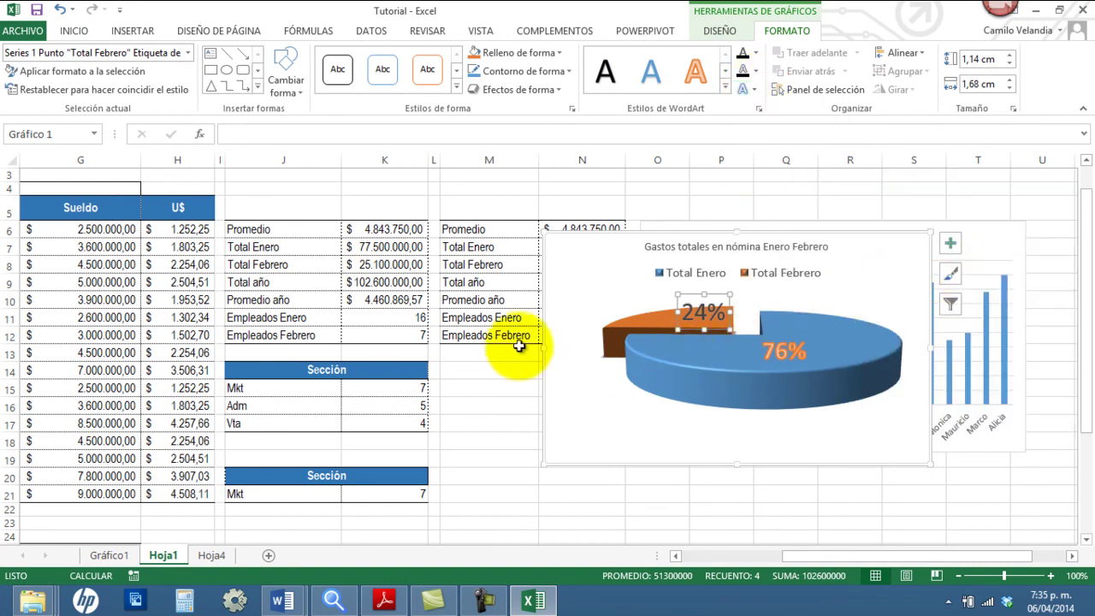
Move the pie chart to sit directly beneath the Sueldo column chart on Hoja1
{"action": "left_click_drag", "start_coordinate": [549, 356], "coordinate": [455, 415]}
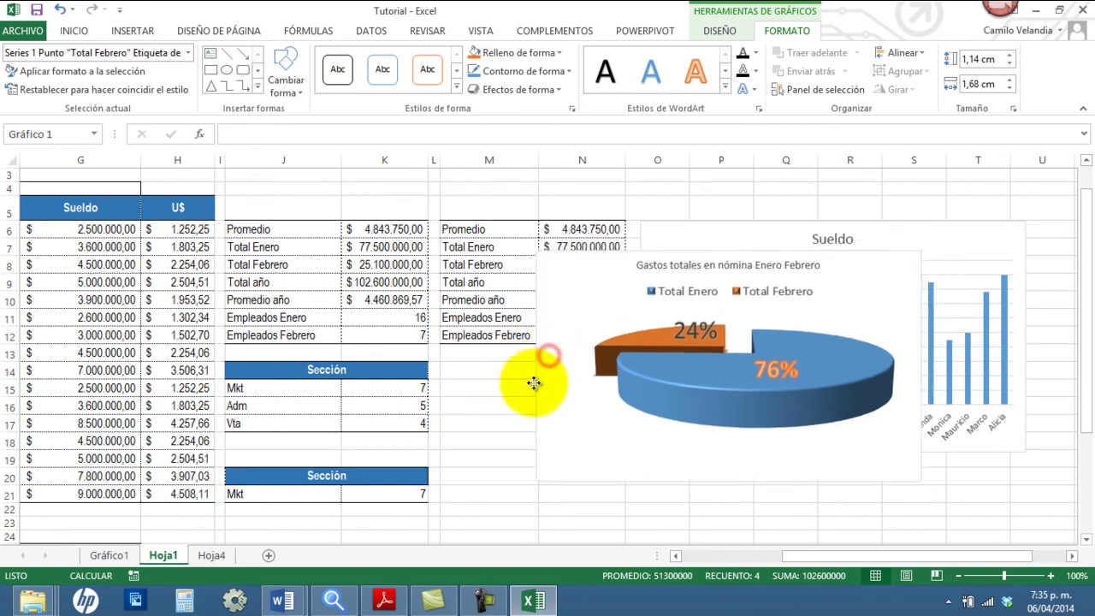
{"action": "left_click_drag", "start_coordinate": [496, 313], "coordinate": [670, 469]}
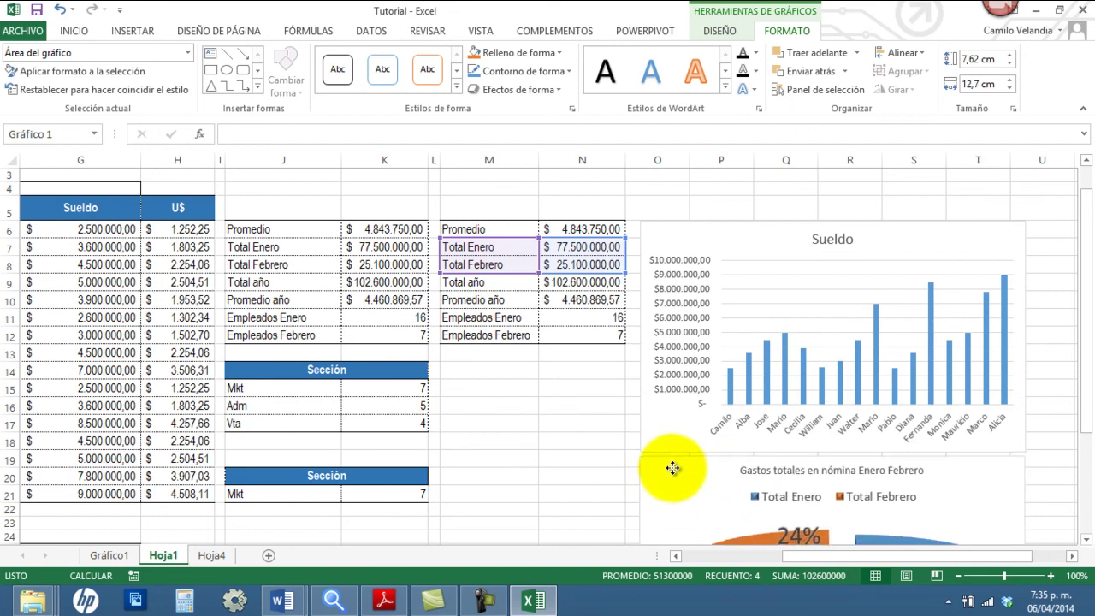
{"action": "left_click_drag", "start_coordinate": [671, 469], "coordinate": [673, 468]}
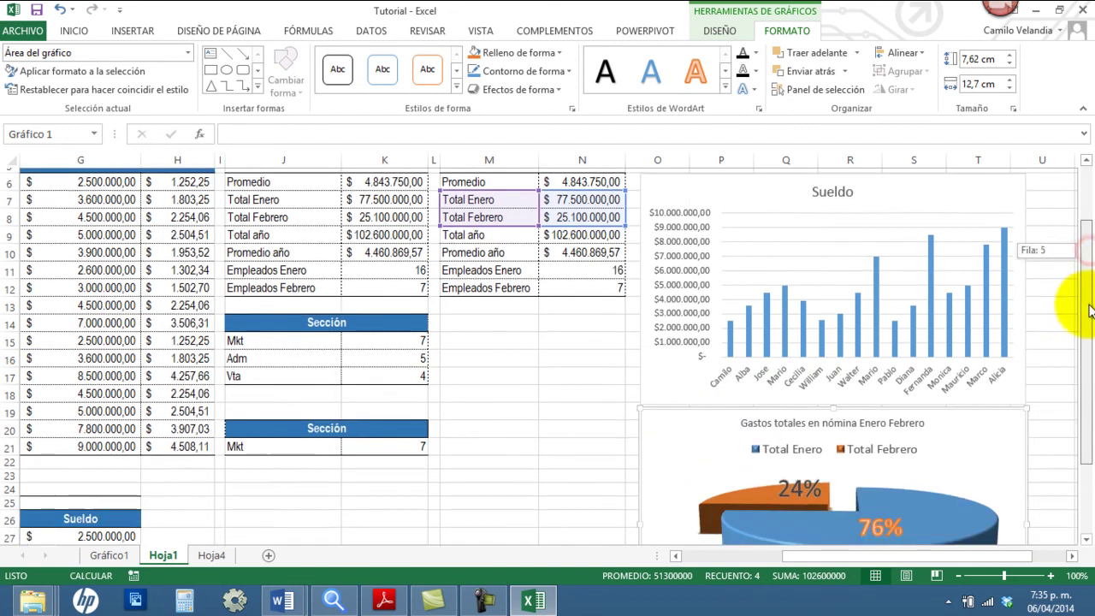
{"action": "left_click_drag", "start_coordinate": [1088, 250], "coordinate": [1086, 295]}
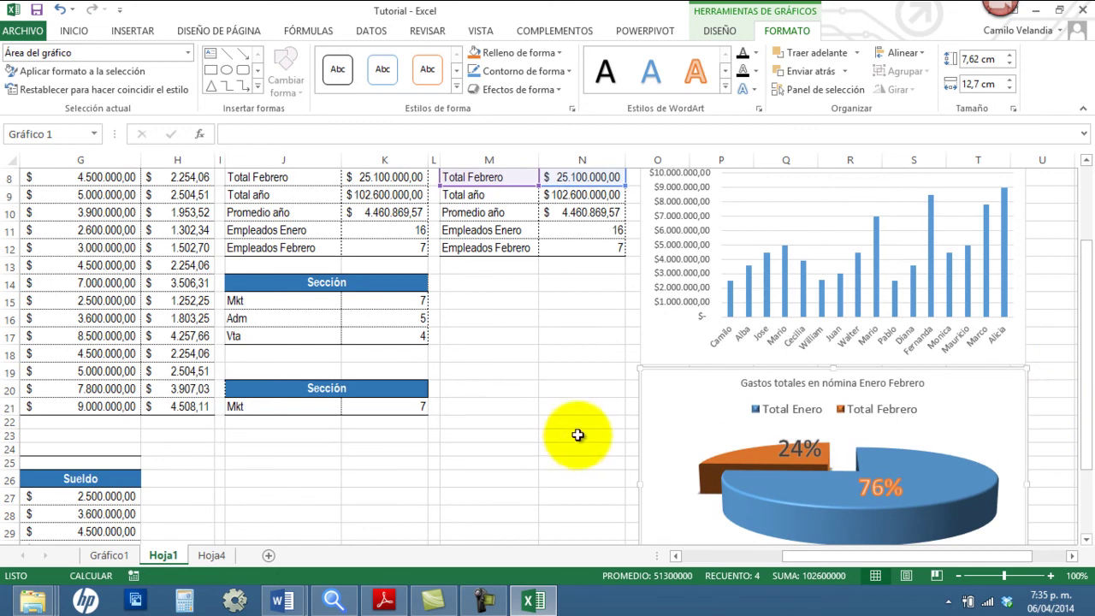
{"action": "scroll", "coordinate": [578, 435], "scroll_direction": "down", "scroll_amount": 1}
{"action": "scroll", "coordinate": [565, 388], "scroll_direction": "down", "scroll_amount": 1}
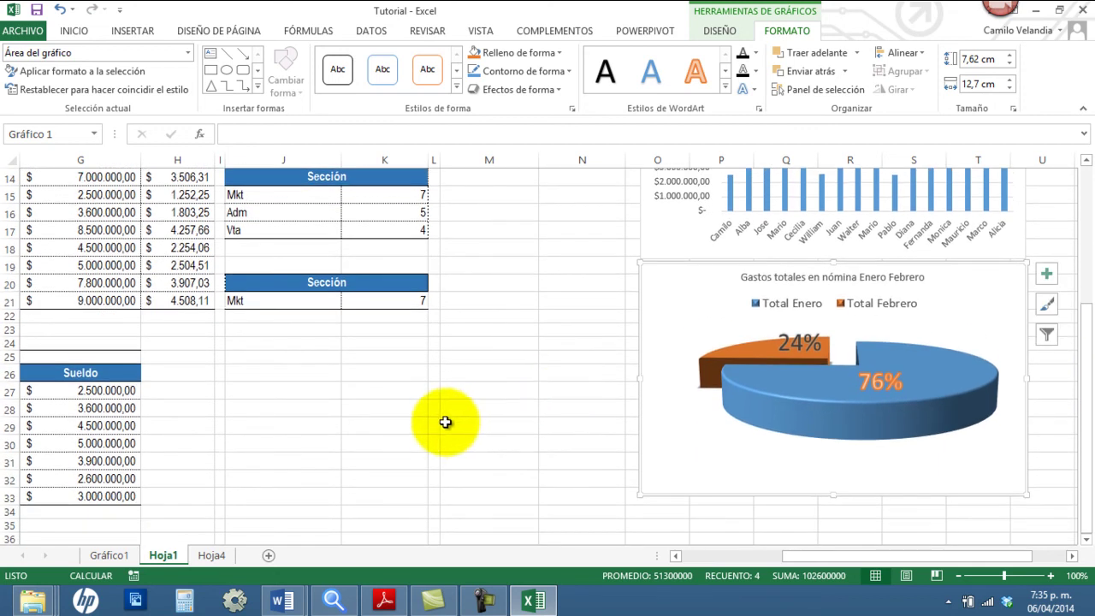
{"action": "scroll", "coordinate": [452, 416], "scroll_direction": "down", "scroll_amount": 1}
{"action": "scroll", "coordinate": [465, 410], "scroll_direction": "up", "scroll_amount": 4}
{"action": "scroll", "coordinate": [366, 359], "scroll_direction": "up", "scroll_amount": 2}
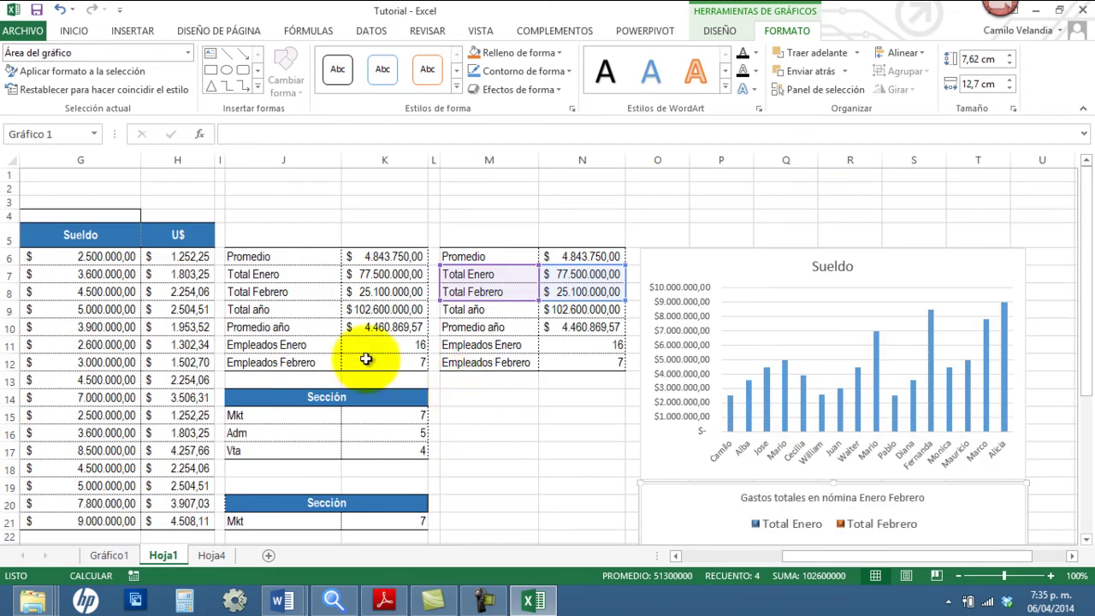